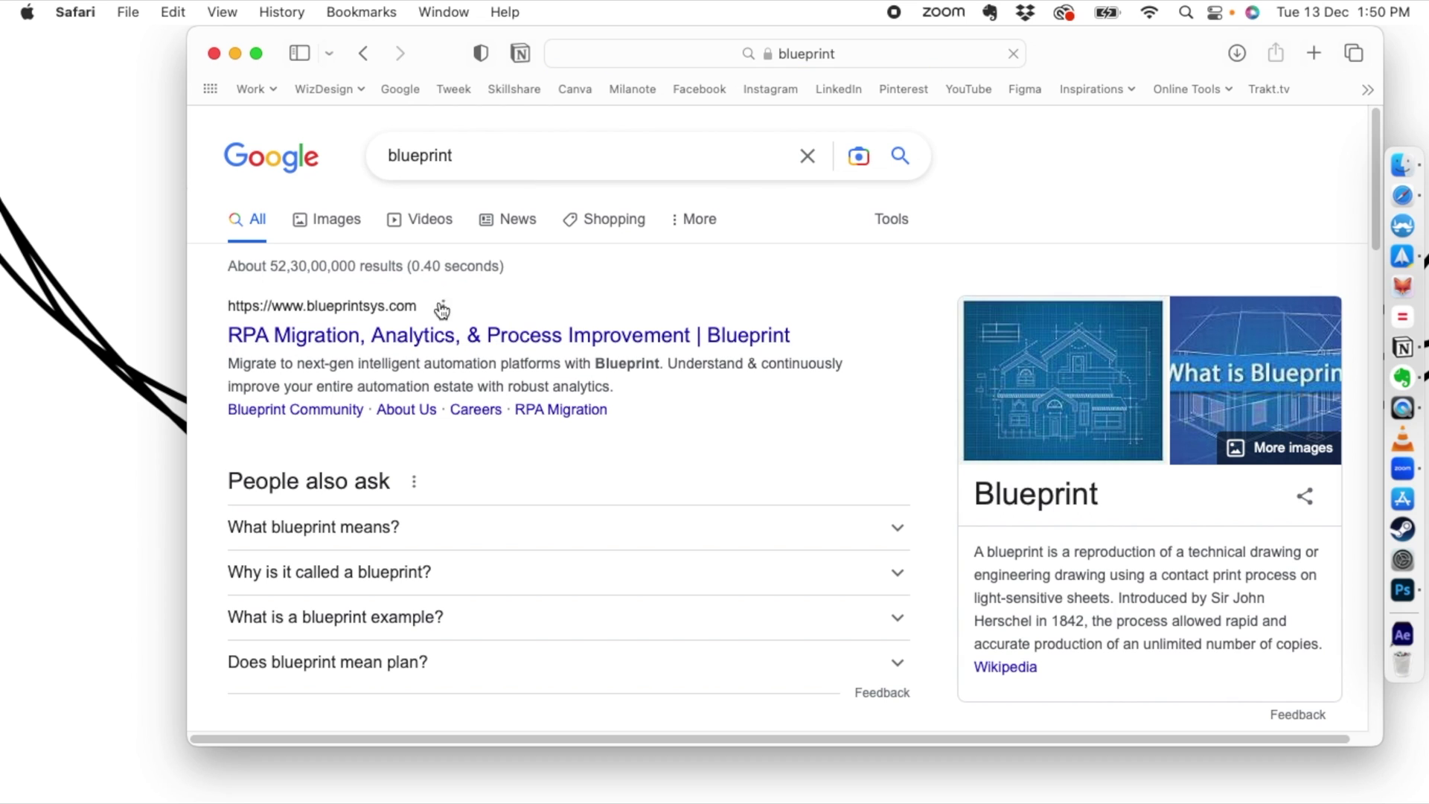
Switch the blueprint search to images and open the VectorStock house plan image in its own tab
{"action": "left_click", "coordinate": [311, 220]}
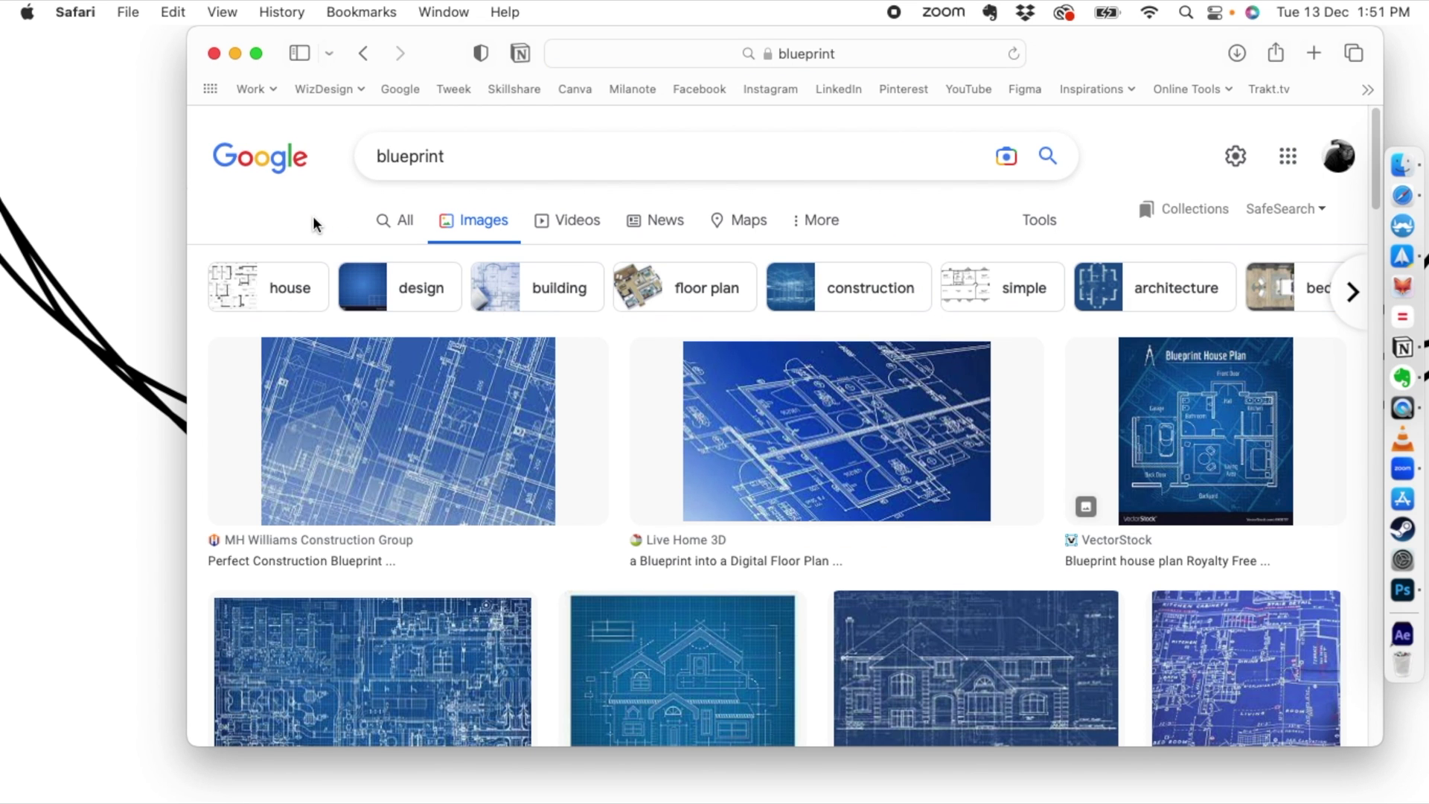
{"action": "left_click", "coordinate": [1193, 447]}
{"action": "right_click", "coordinate": [1084, 327]}
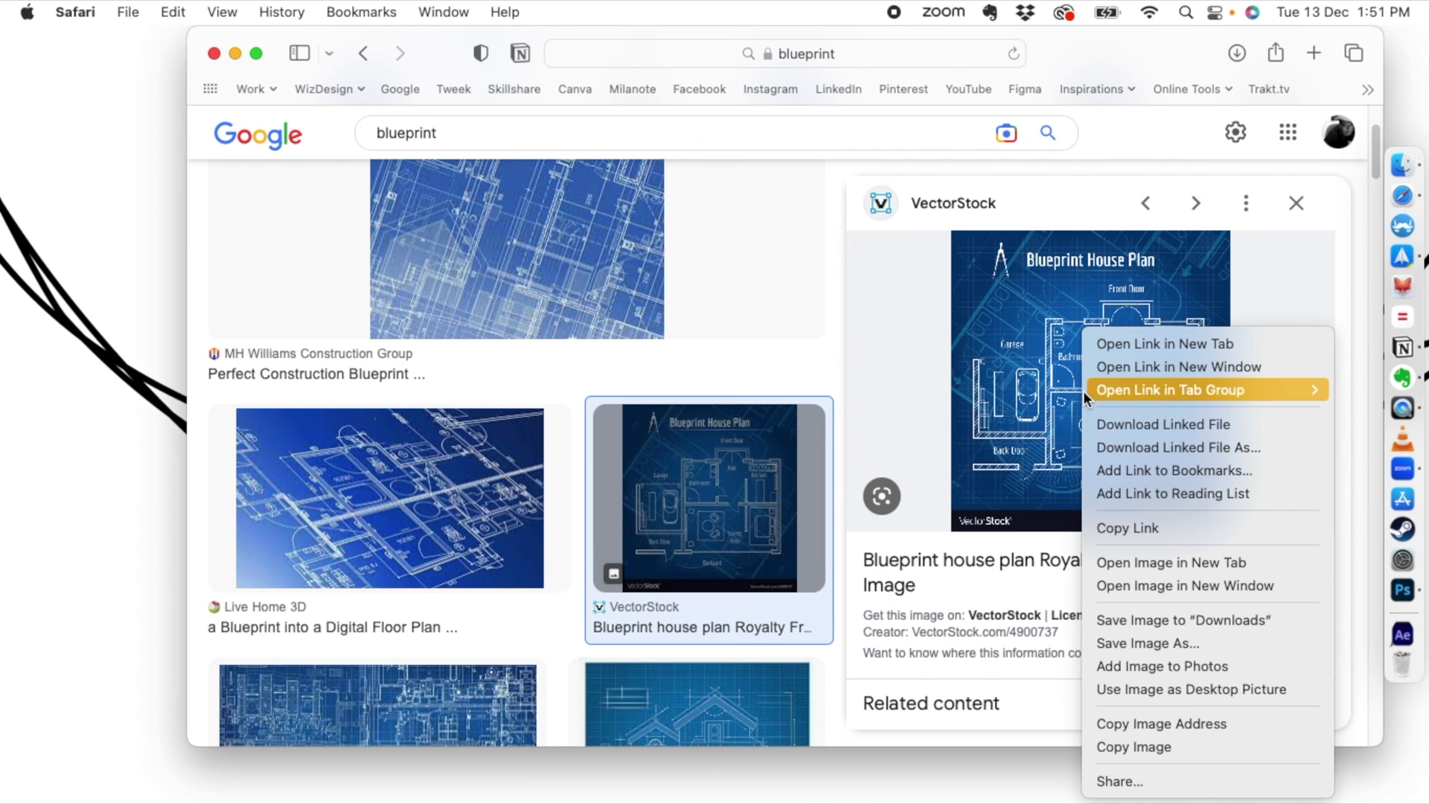
{"action": "left_click", "coordinate": [1123, 558]}
{"action": "left_click", "coordinate": [1034, 117]}
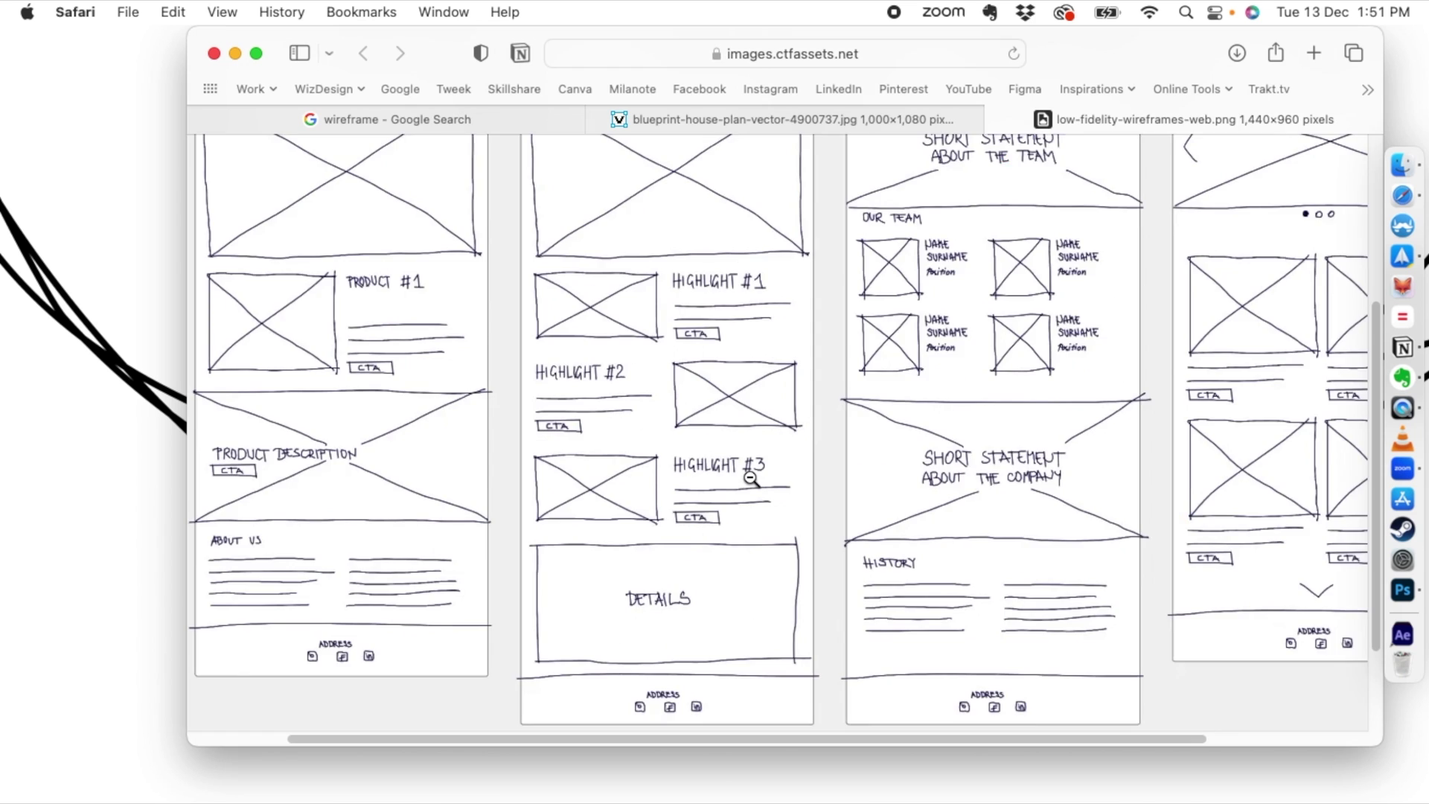
View the whole low-fidelity wireframes image, and close its tab
{"action": "left_click", "coordinate": [750, 479]}
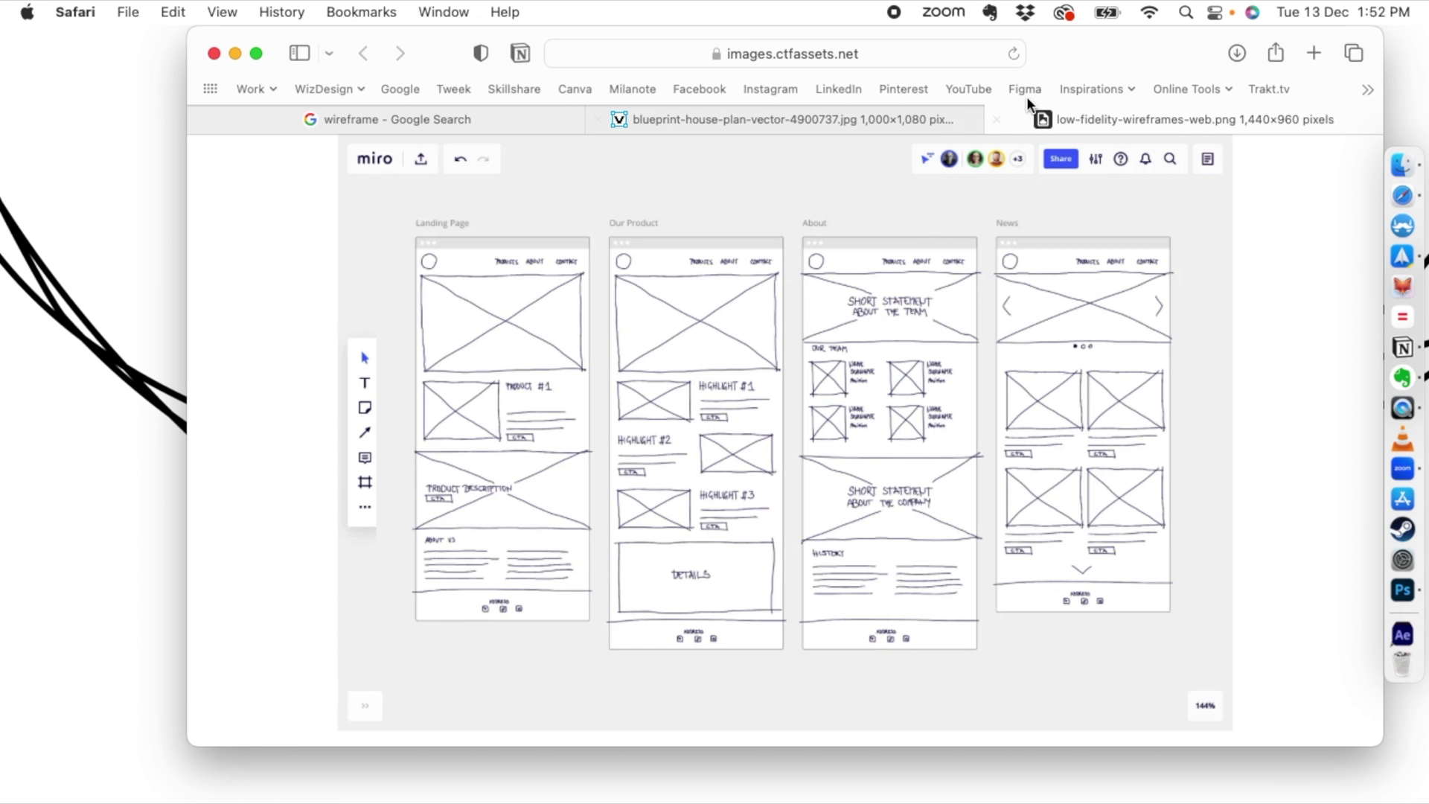
{"action": "left_click", "coordinate": [998, 119]}
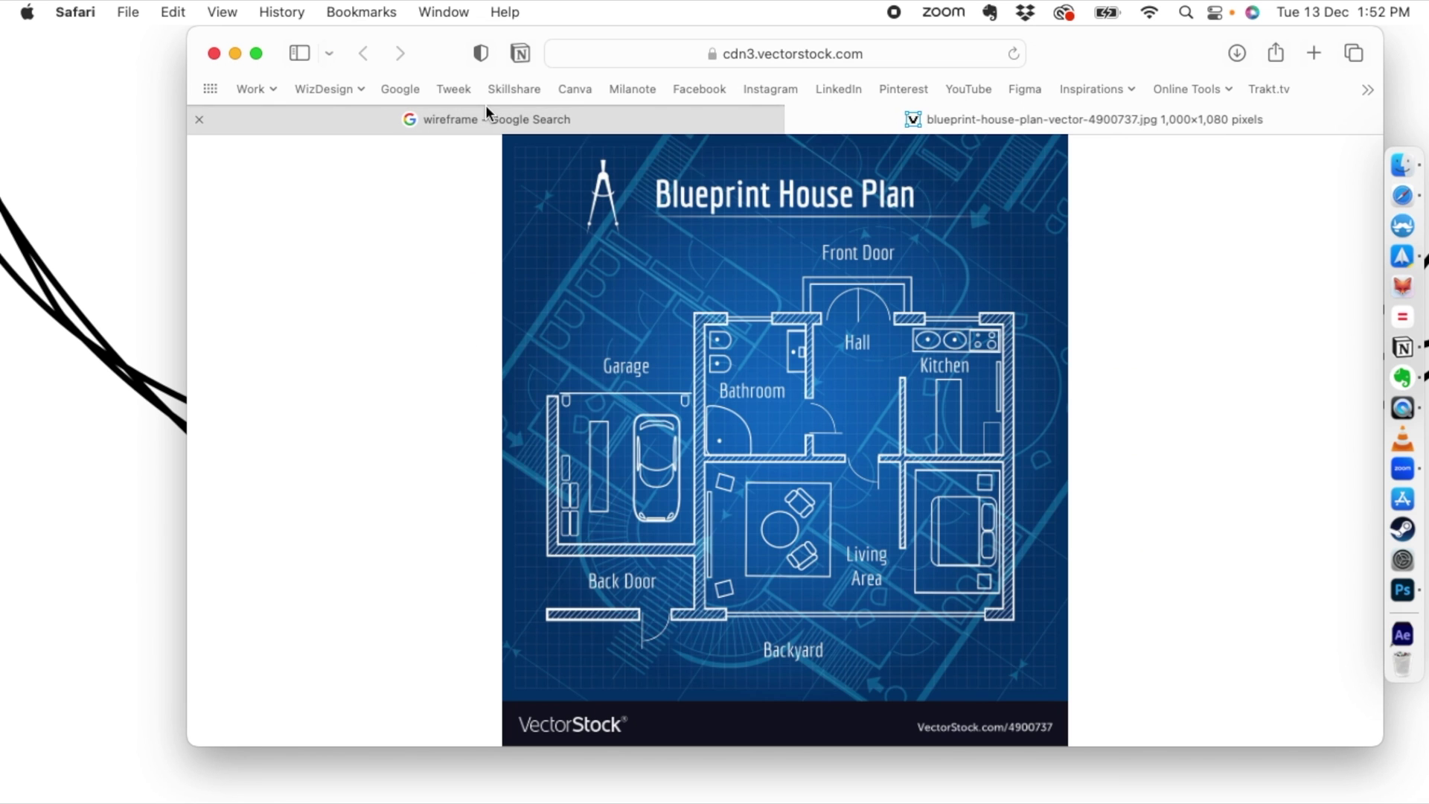
Load whimsical.com in place of the blueprint image and close the wireframe search results tab
{"action": "left_click", "coordinate": [637, 54]}
{"action": "key", "text": "BackSpace"}
{"action": "type", "text": "whi"}
{"action": "key", "text": "Return"}
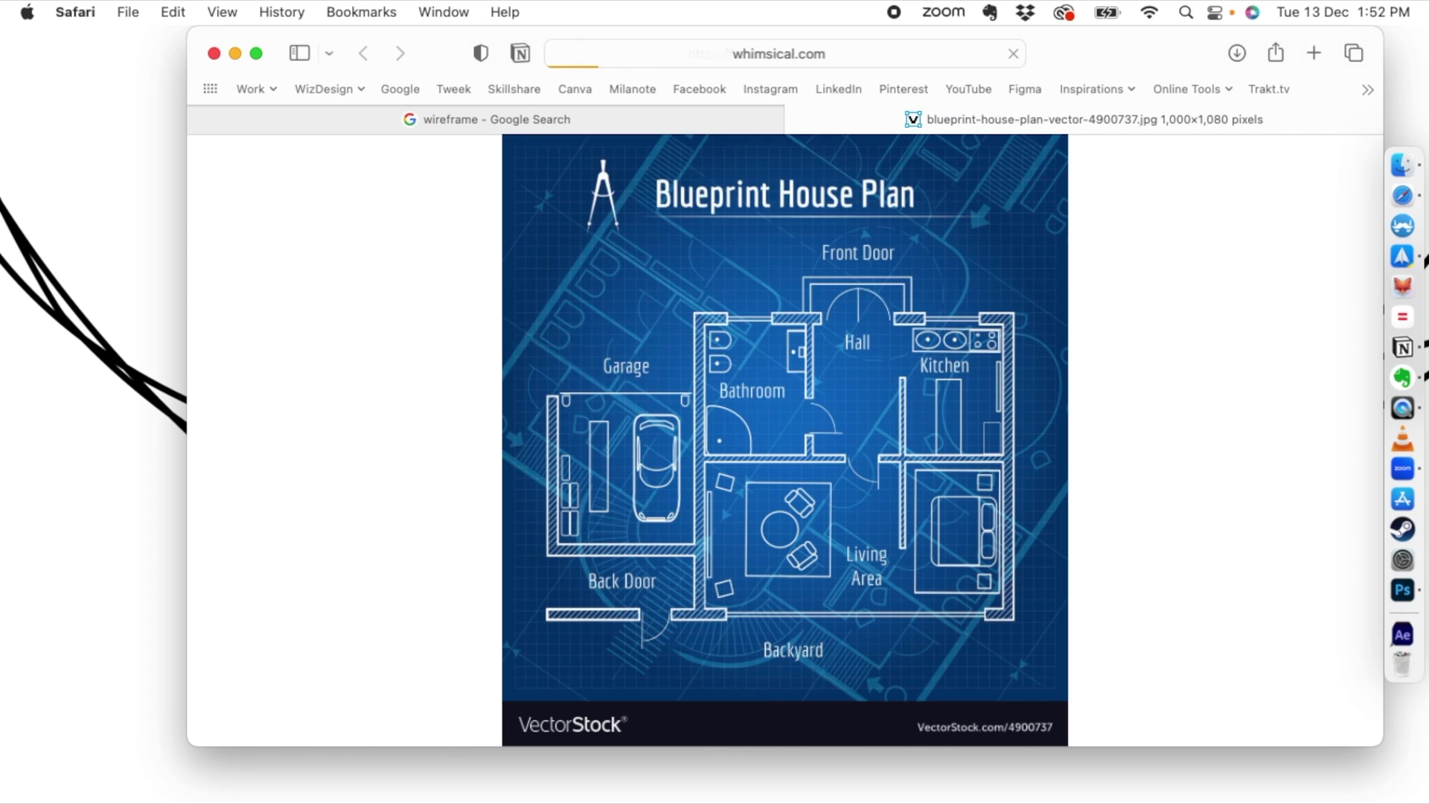
{"action": "left_click", "coordinate": [199, 117]}
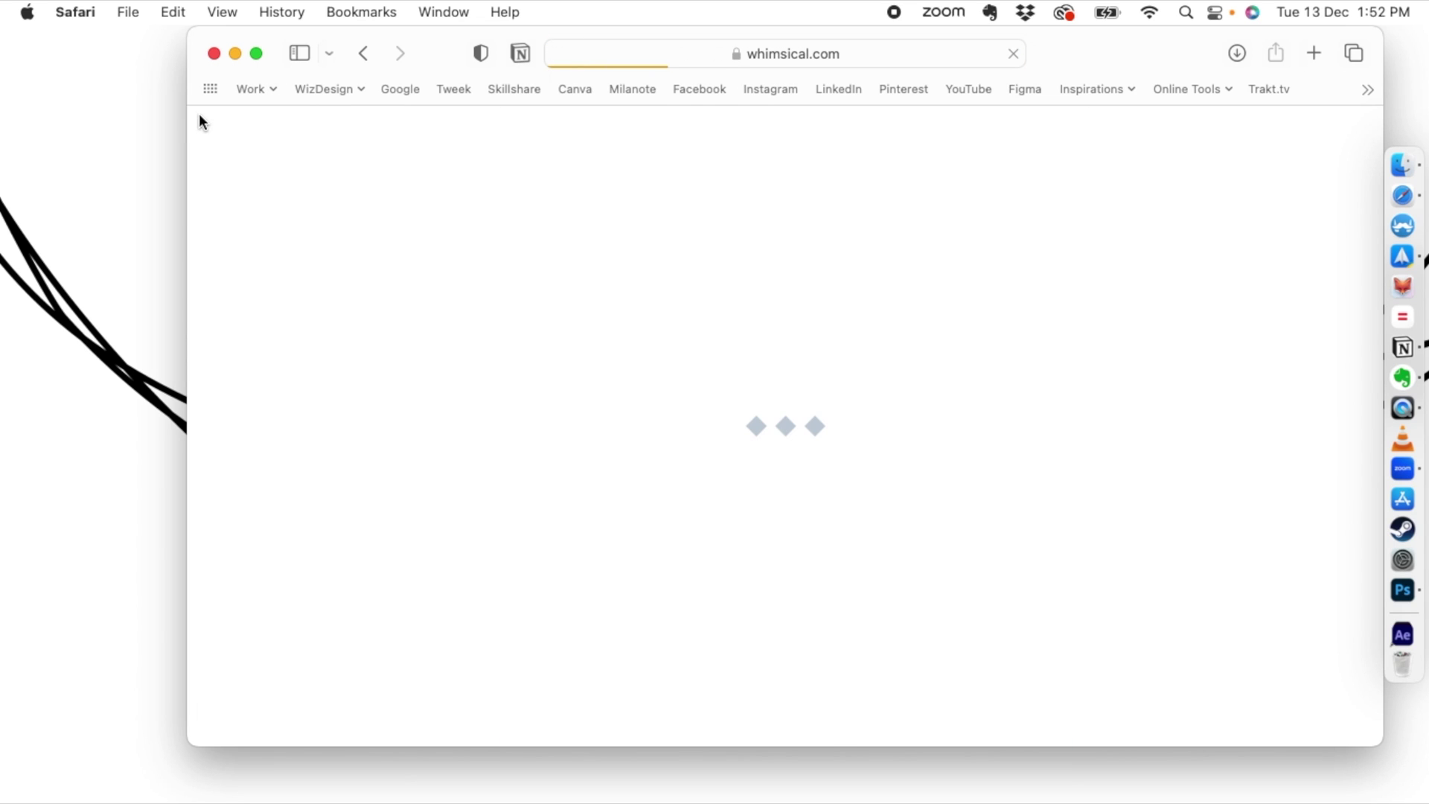
{"action": "left_click_drag", "start_coordinate": [1087, 39], "coordinate": [1022, 38]}
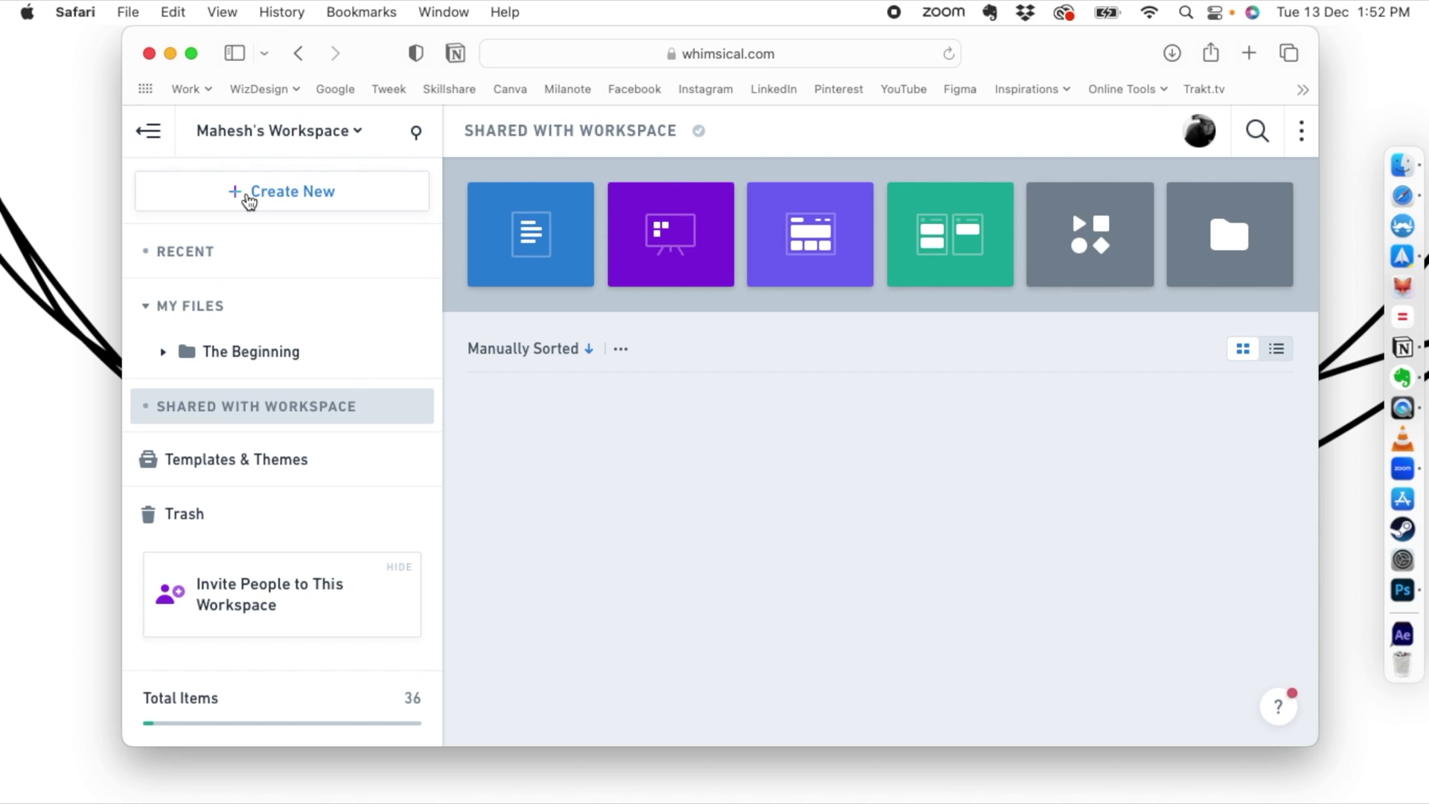
Create a blank wireframe file named portfolio in My Files and narrow the sidebar
{"action": "left_click", "coordinate": [249, 199]}
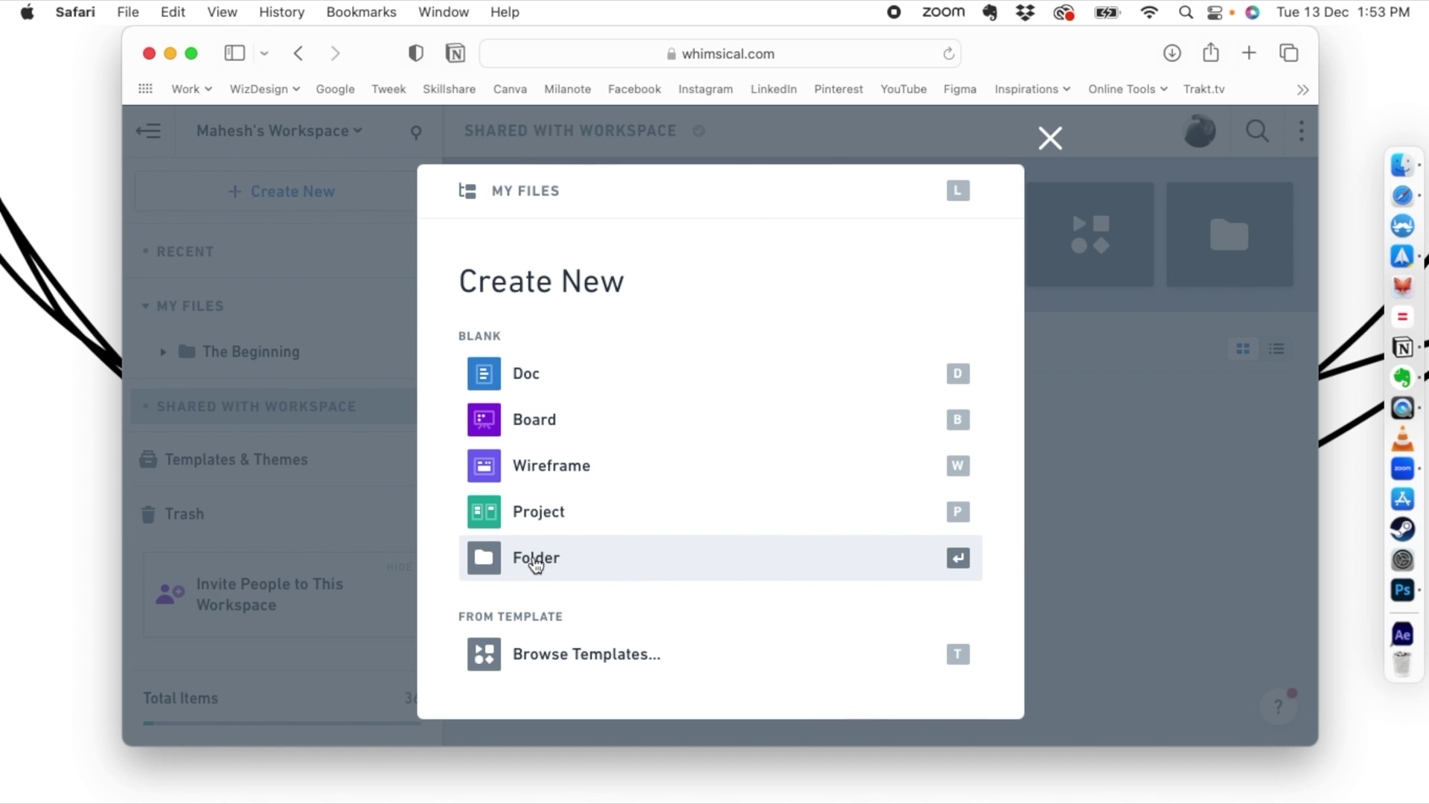
{"action": "left_click", "coordinate": [518, 476]}
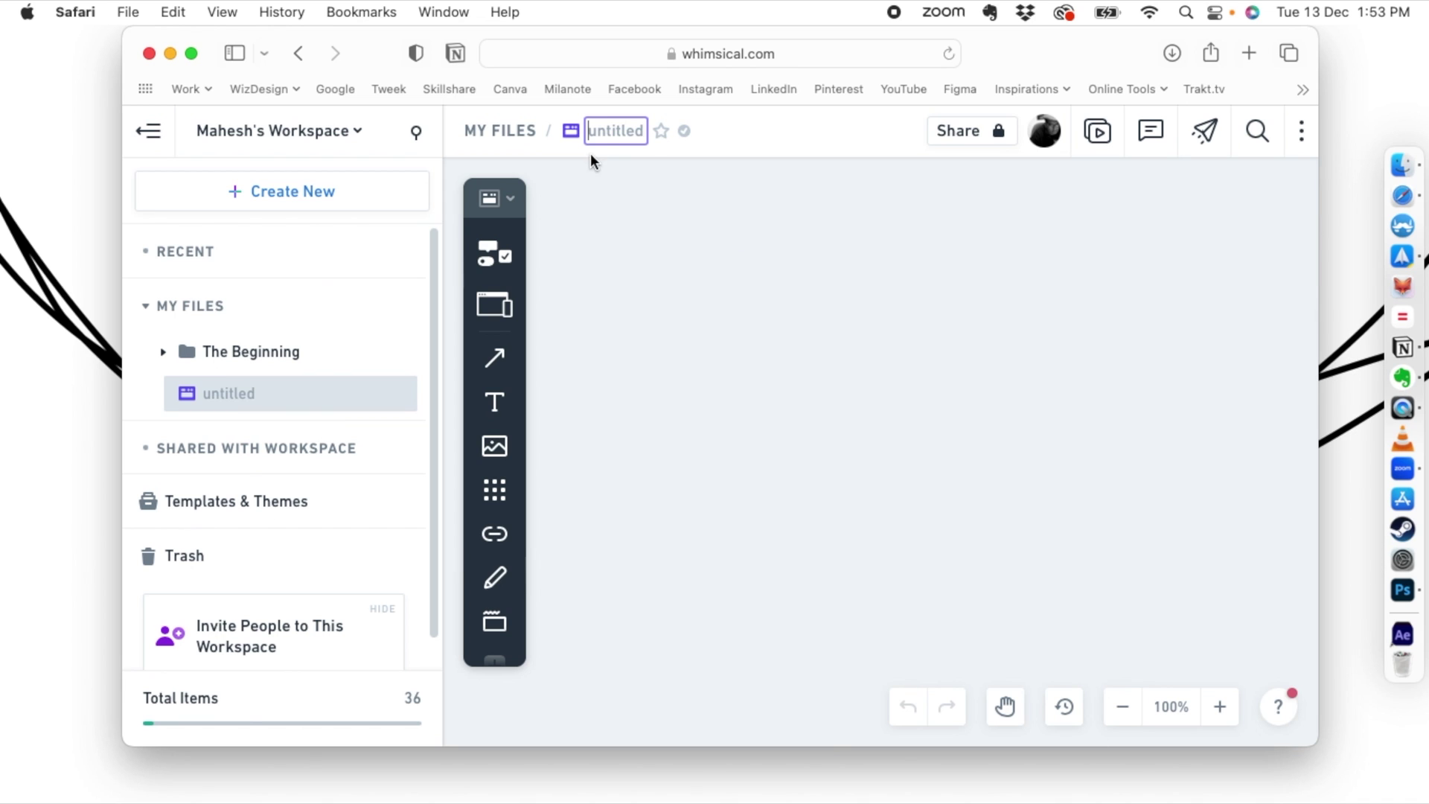
{"action": "type", "text": "portfolio"}
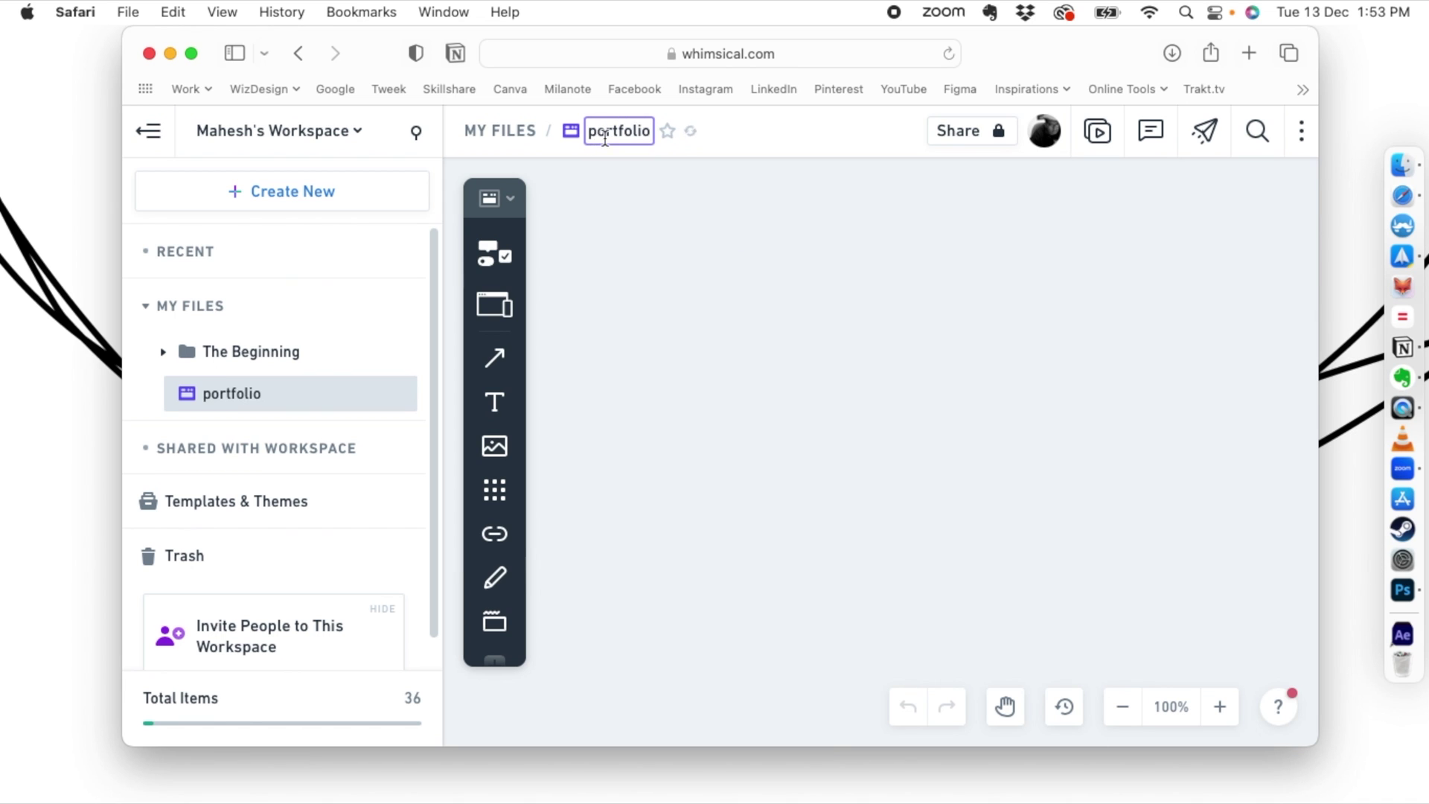
{"action": "key", "text": "Return"}
{"action": "left_click_drag", "start_coordinate": [439, 366], "coordinate": [331, 369]}
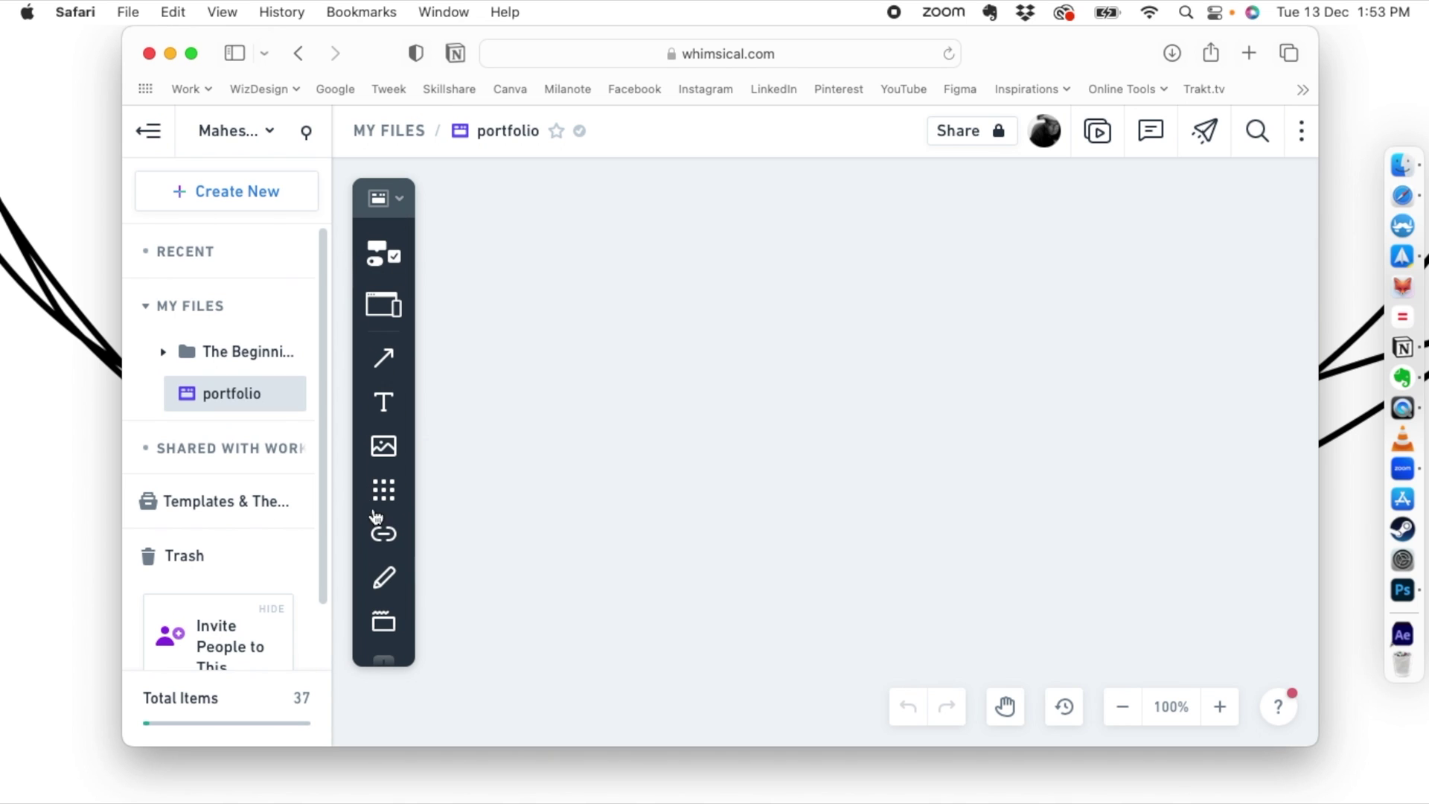
Look at the tools of the Board and Project modes and return to Wireframe mode
{"action": "left_click", "coordinate": [395, 201]}
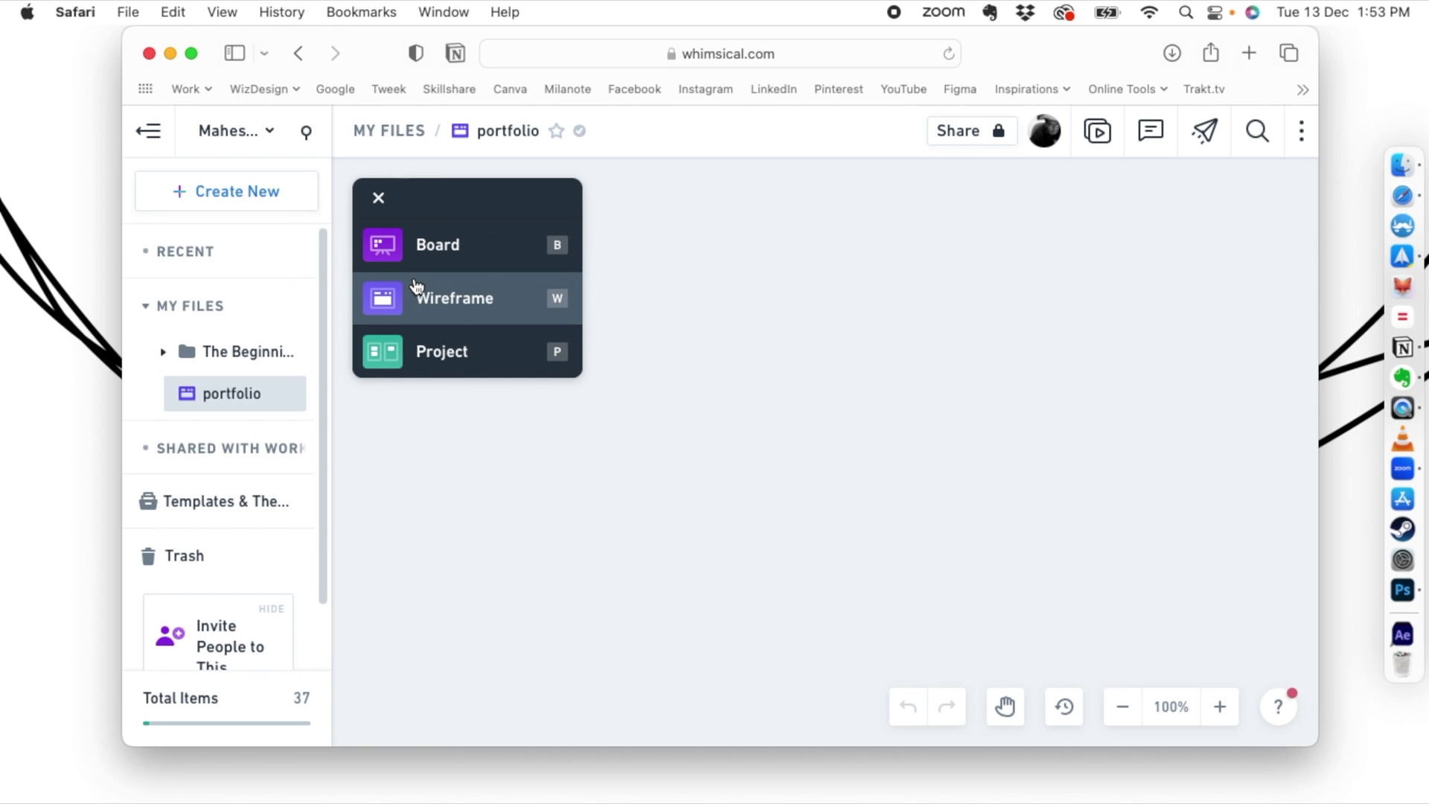
{"action": "left_click", "coordinate": [436, 239]}
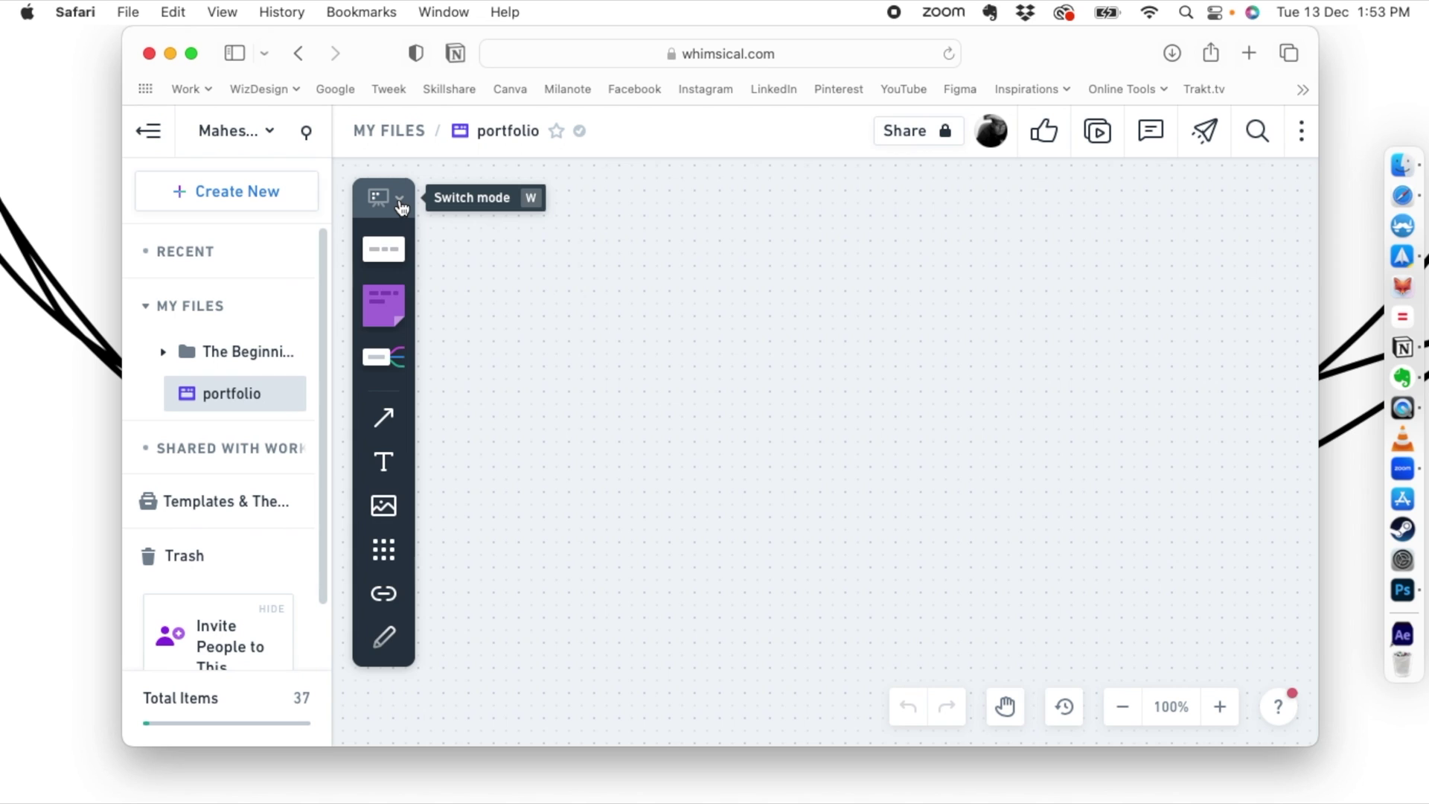
{"action": "left_click", "coordinate": [402, 209]}
{"action": "left_click", "coordinate": [408, 349]}
{"action": "left_click", "coordinate": [402, 214]}
{"action": "left_click", "coordinate": [408, 301]}
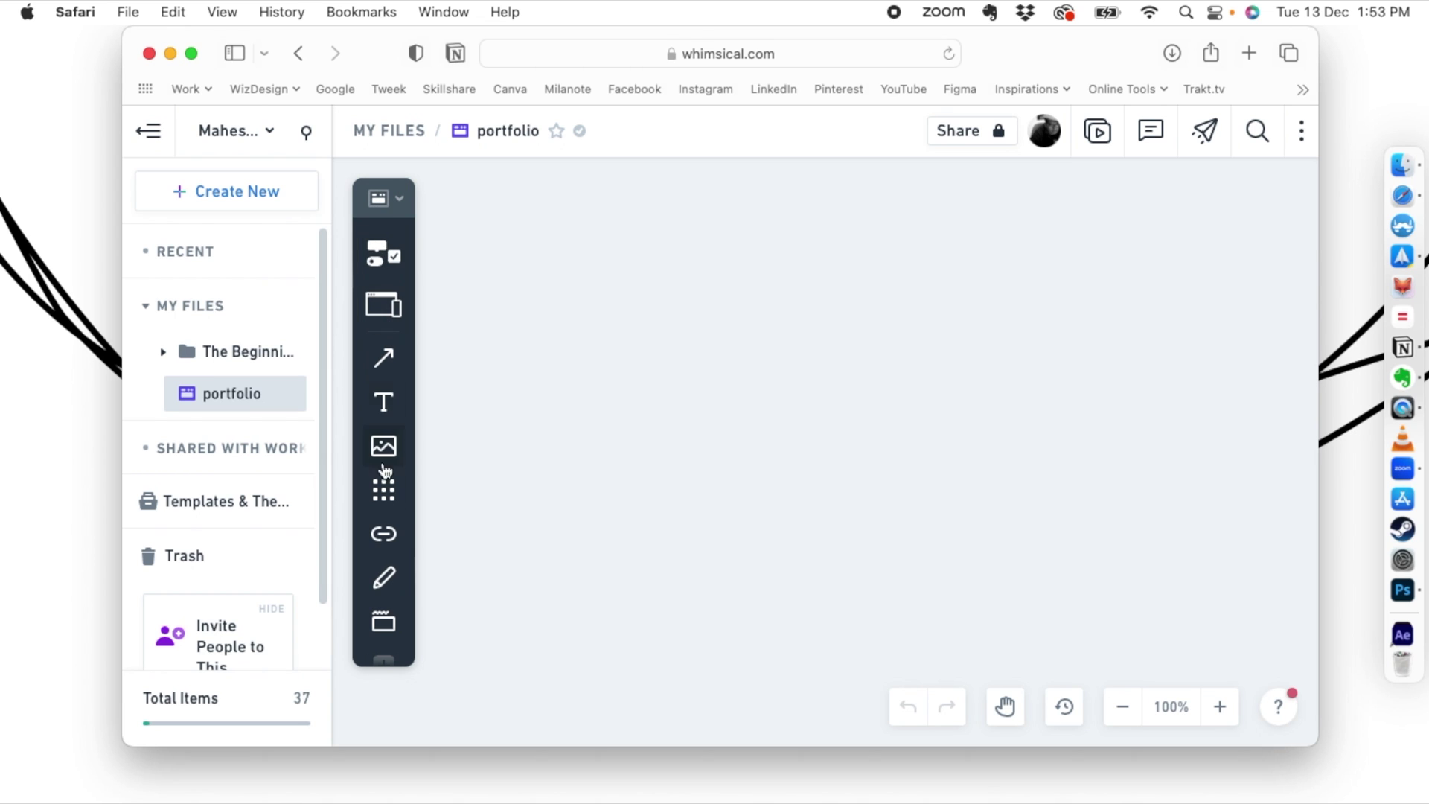
Browse the wireframe elements library and the additional insert options, closing both without adding anything
{"action": "left_click", "coordinate": [384, 256]}
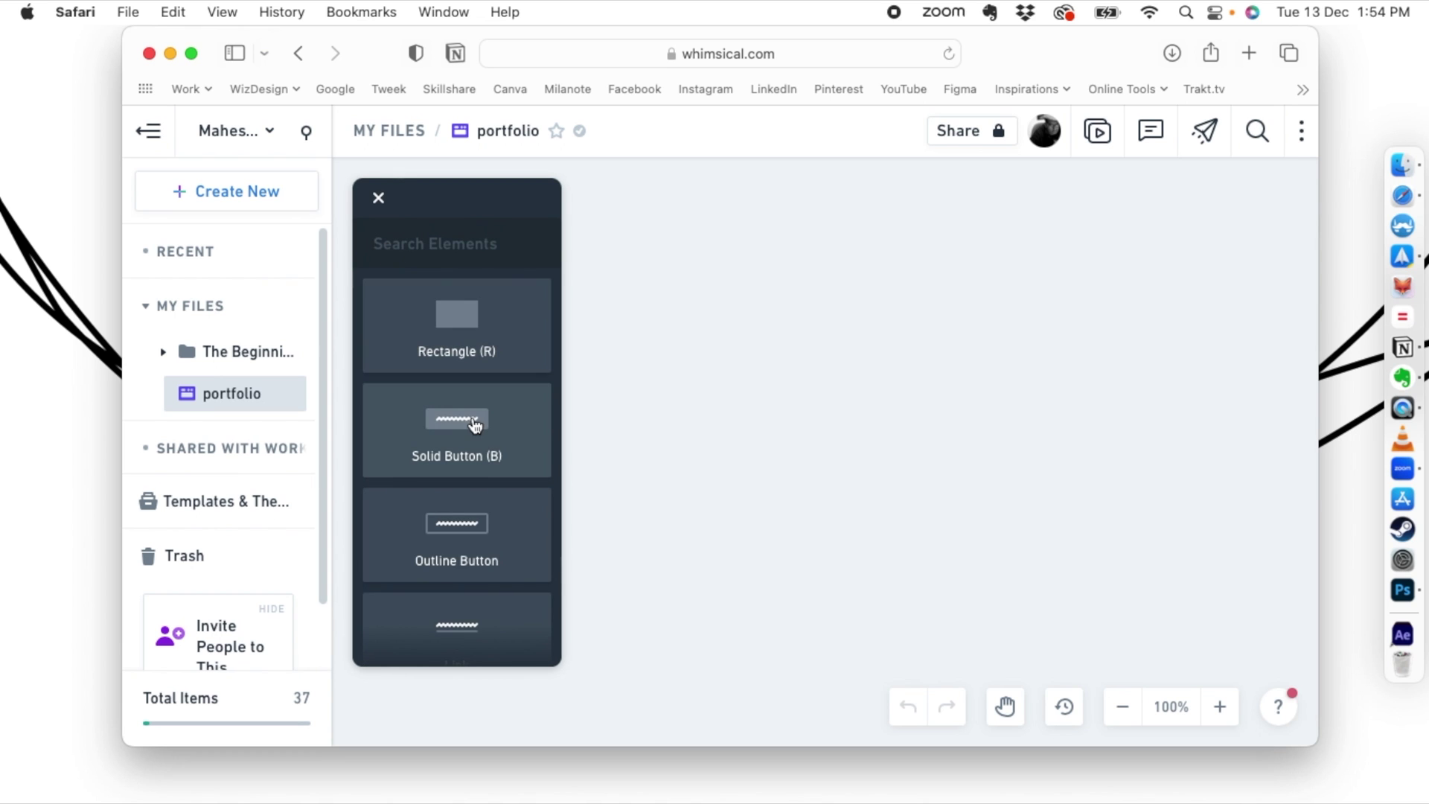
{"action": "scroll", "coordinate": [472, 421], "scroll_direction": "down", "scroll_amount": 6}
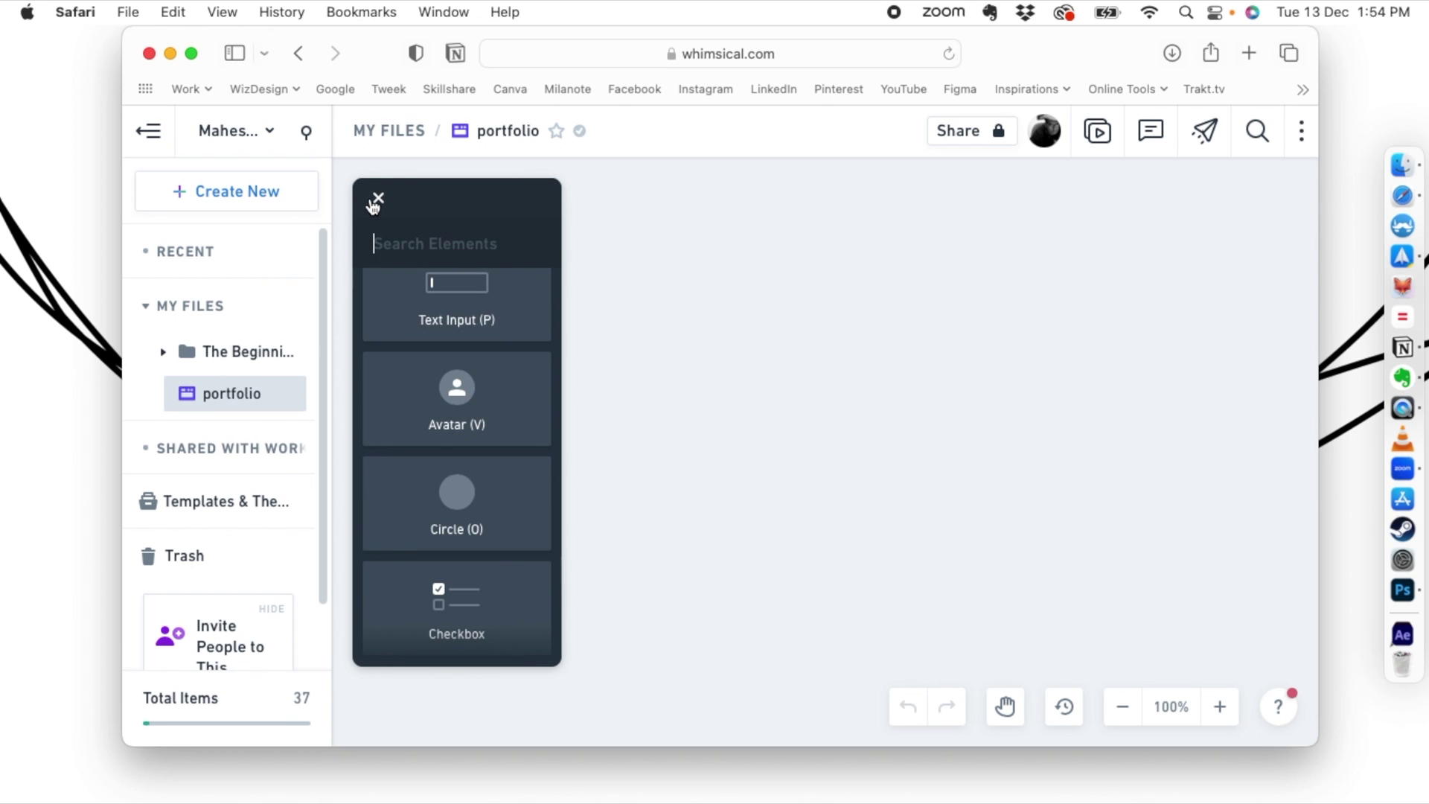
{"action": "left_click", "coordinate": [375, 204]}
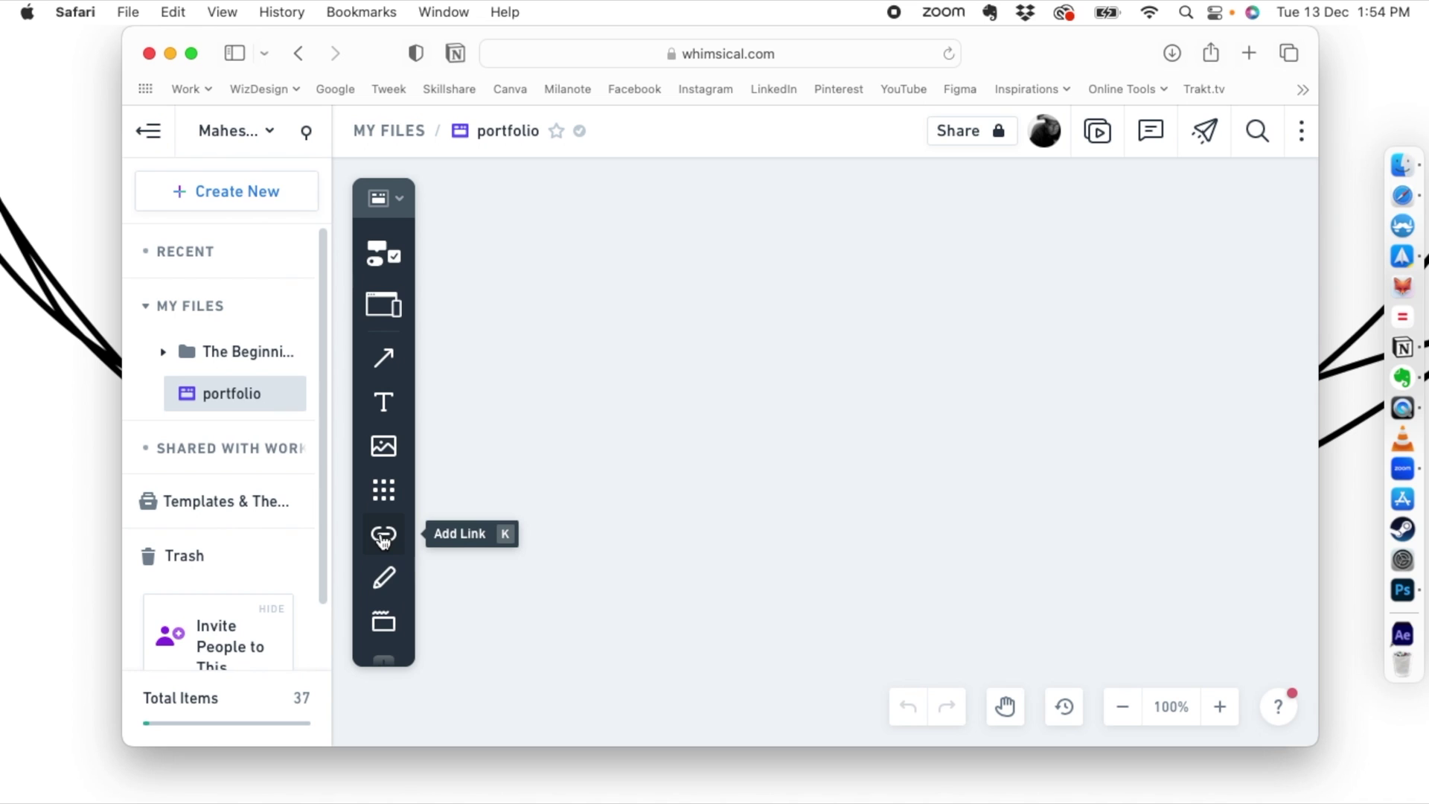
{"action": "scroll", "coordinate": [384, 537], "scroll_direction": "down", "scroll_amount": 1}
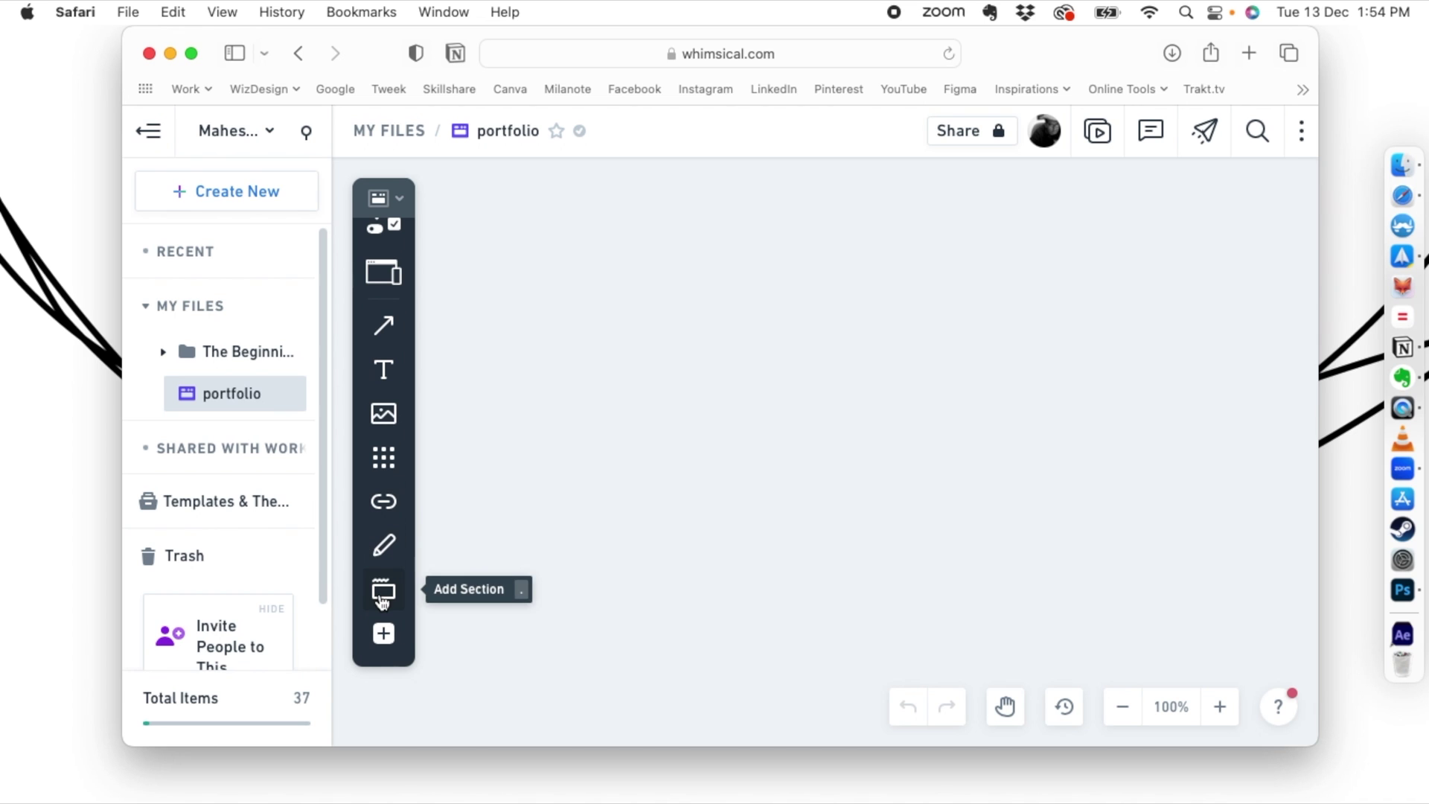
{"action": "left_click", "coordinate": [381, 634]}
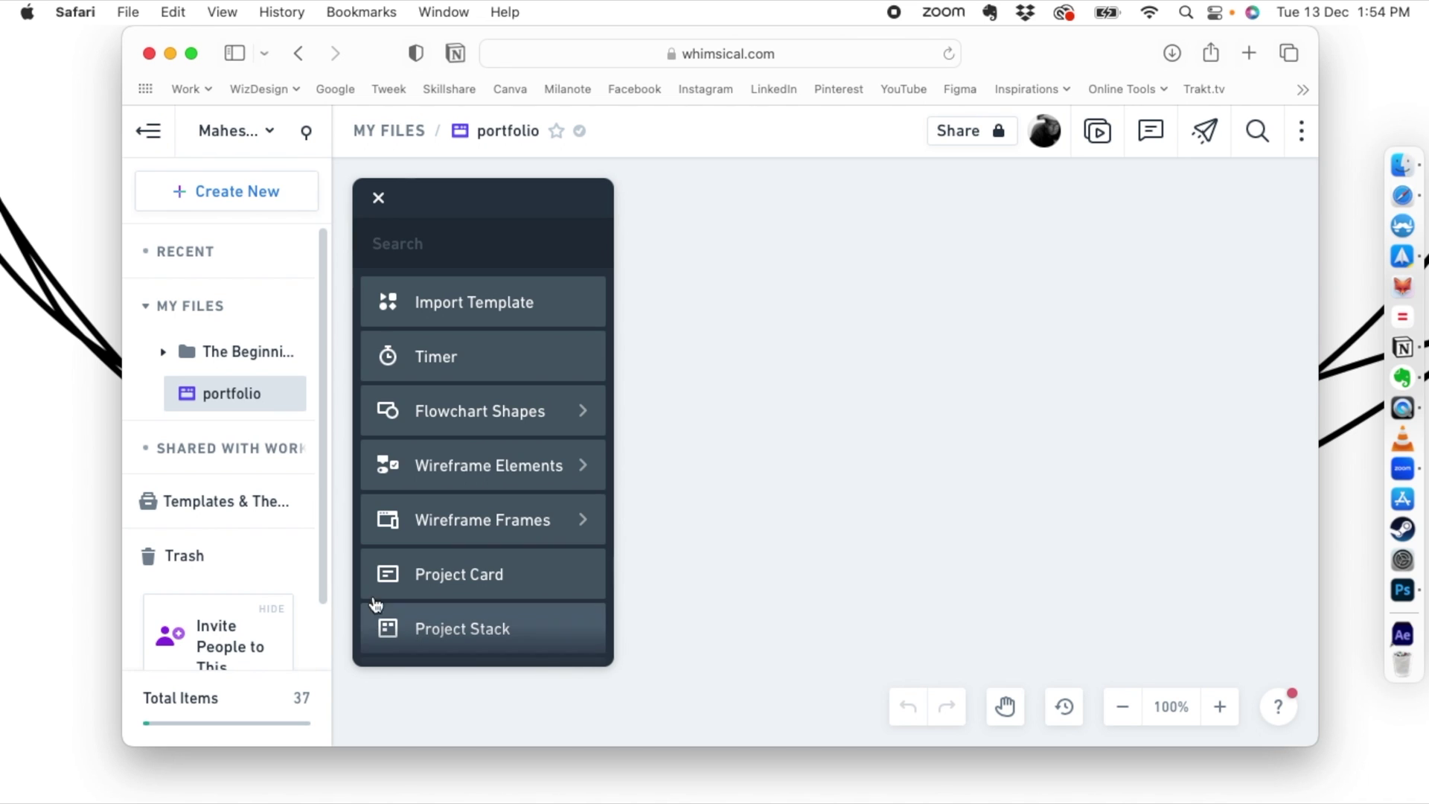
{"action": "left_click", "coordinate": [376, 199]}
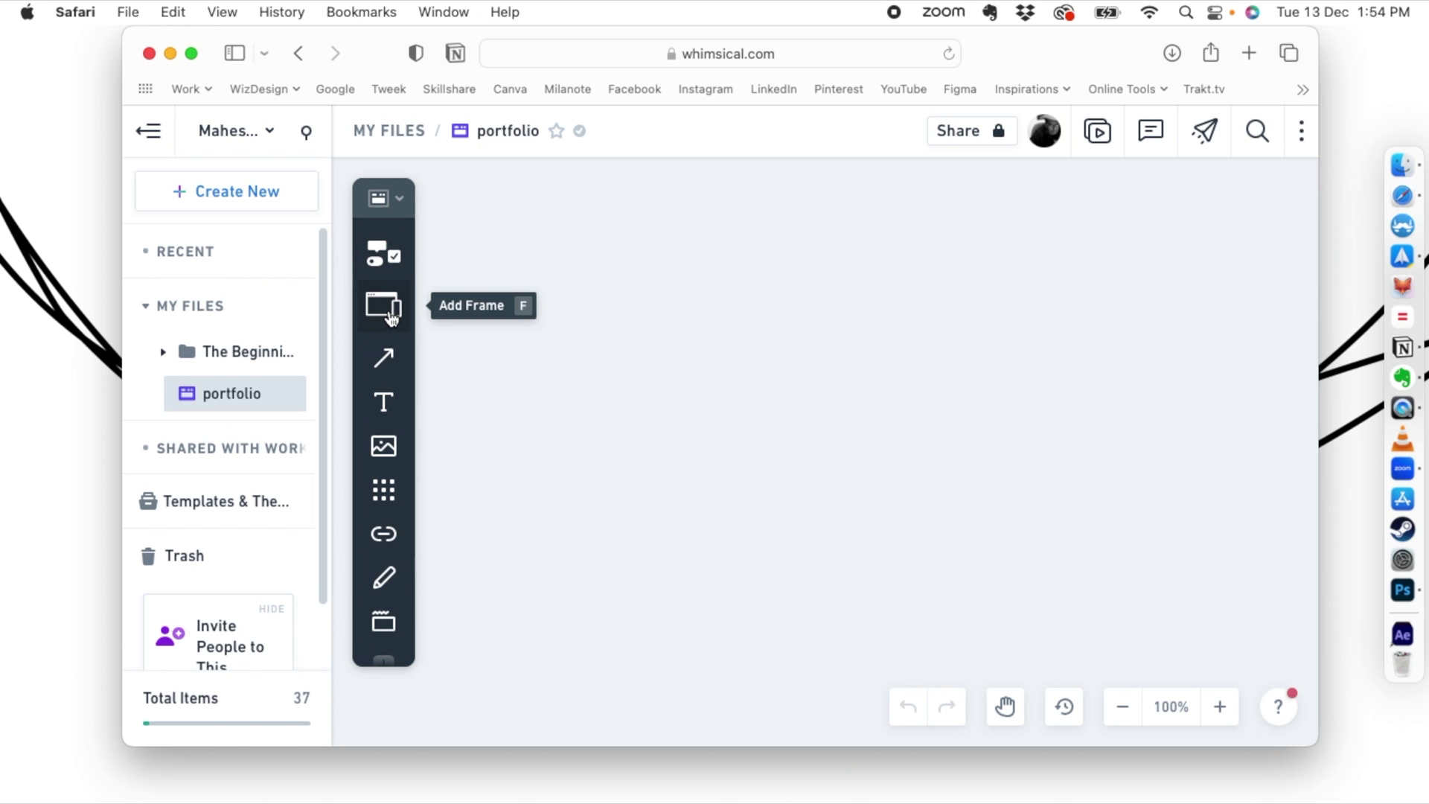
Draw a Window frame on the canvas and name it desktop version
{"action": "left_click", "coordinate": [383, 307]}
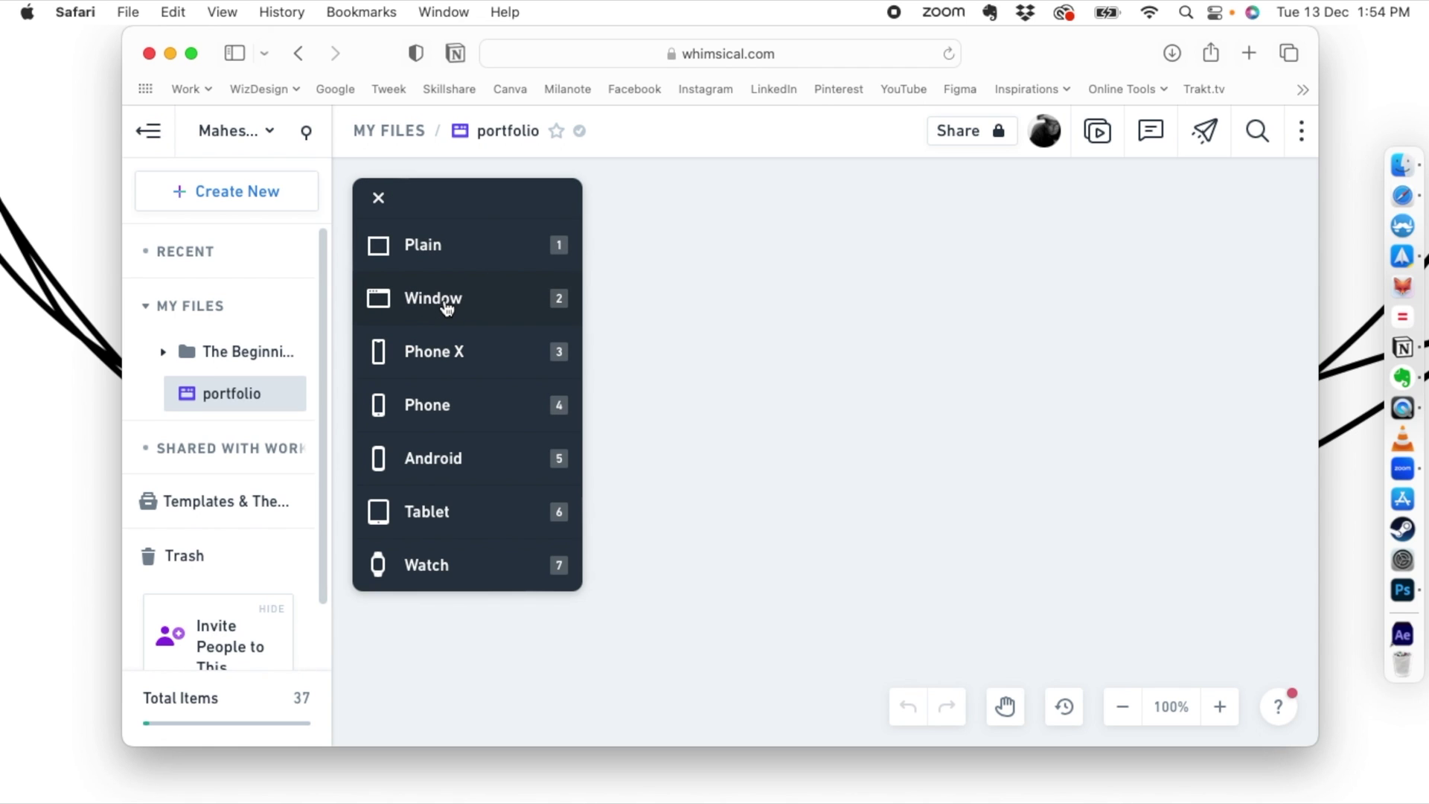
{"action": "left_click", "coordinate": [391, 298]}
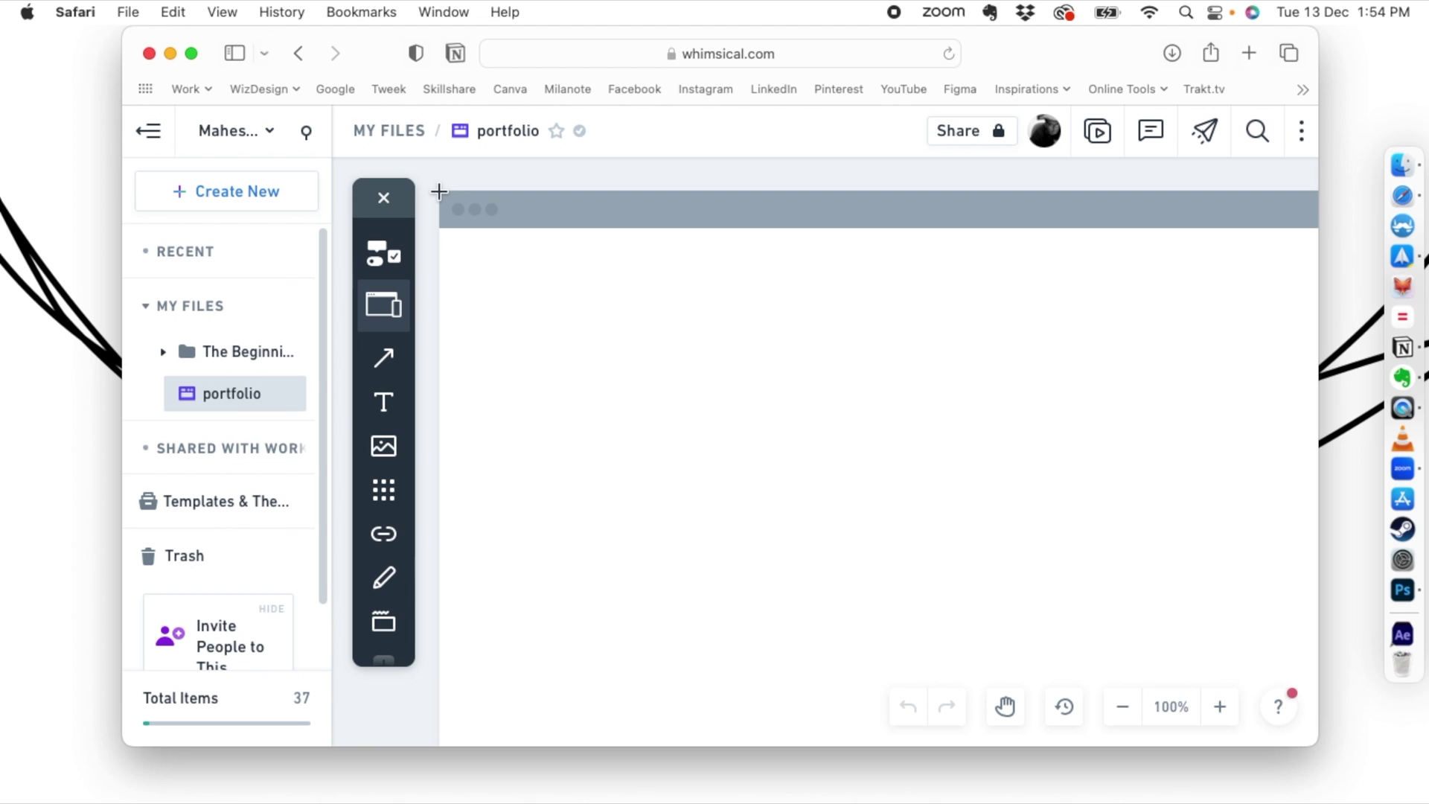
{"action": "left_click", "coordinate": [440, 192]}
{"action": "left_click_drag", "start_coordinate": [593, 397], "coordinate": [1027, 622]}
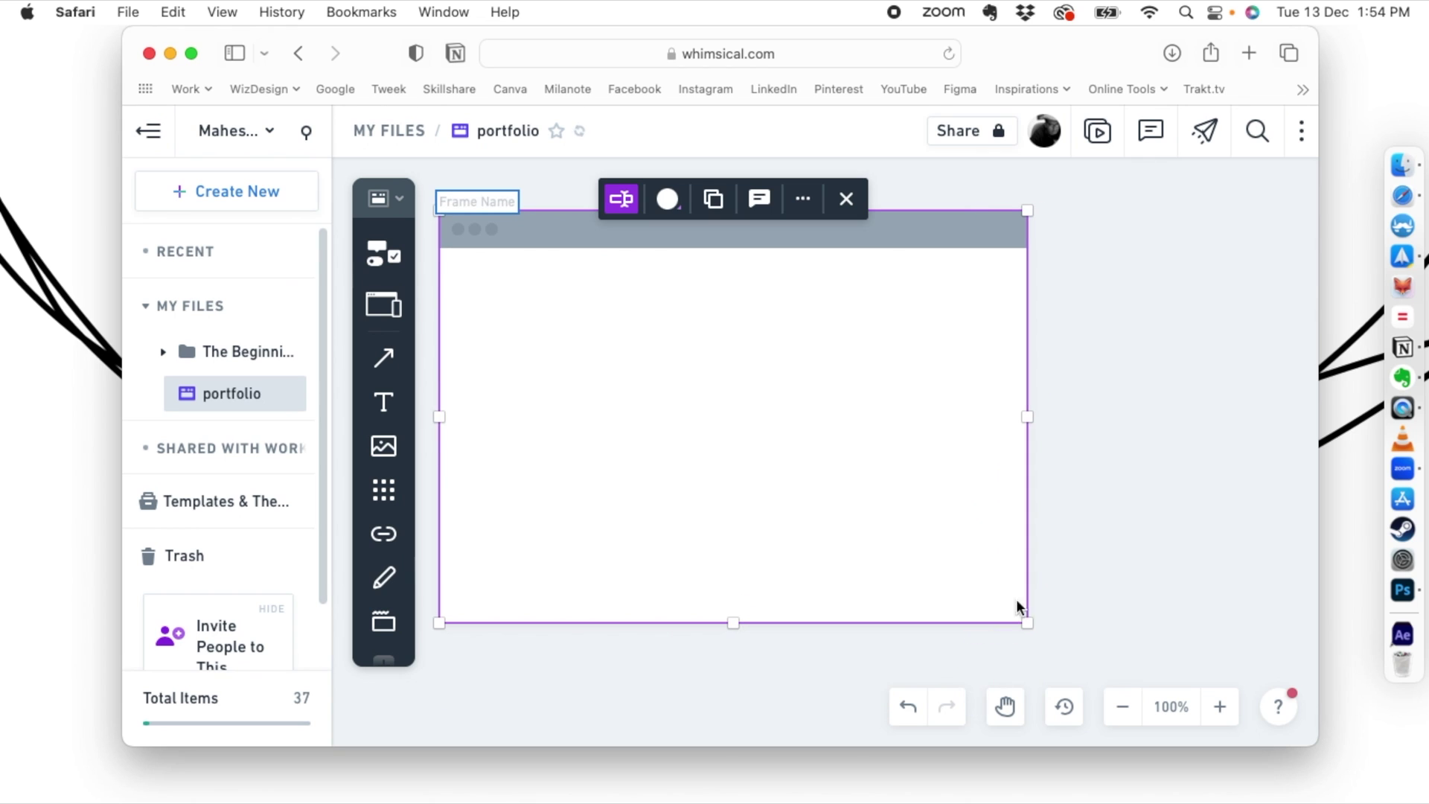
{"action": "type", "text": "desktop version"}
{"action": "left_click", "coordinate": [846, 198]}
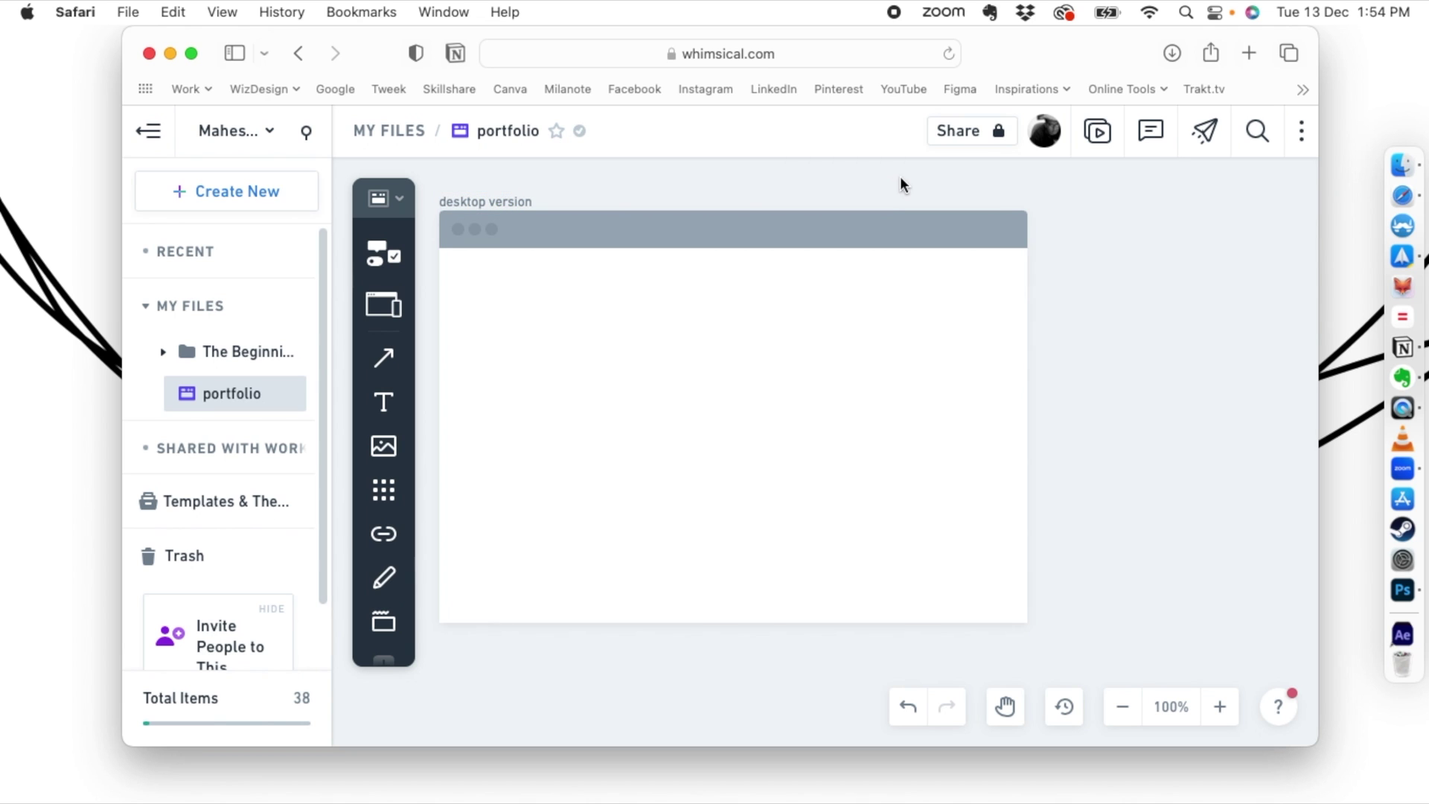
{"action": "left_click", "coordinate": [578, 238]}
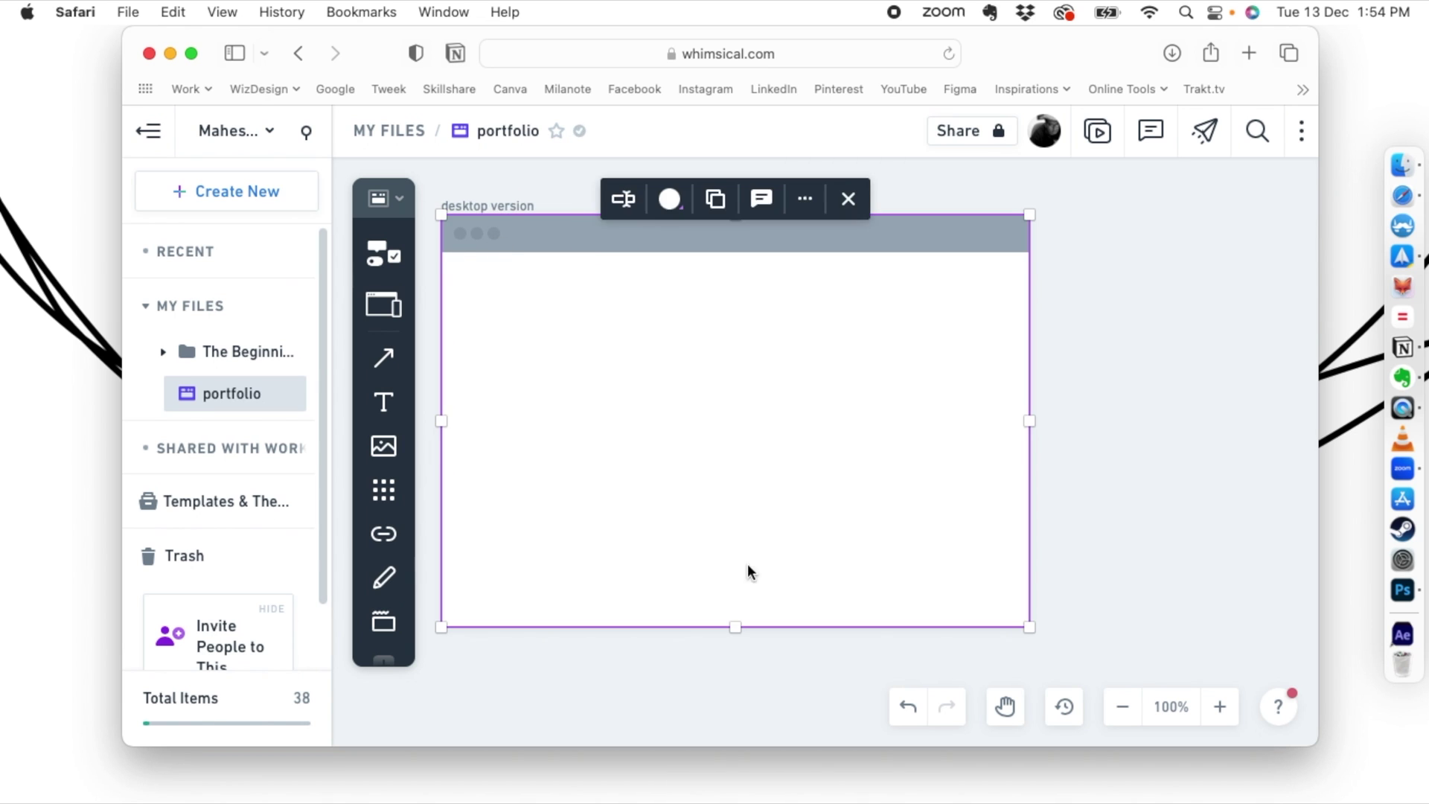
{"action": "left_click", "coordinate": [1117, 280]}
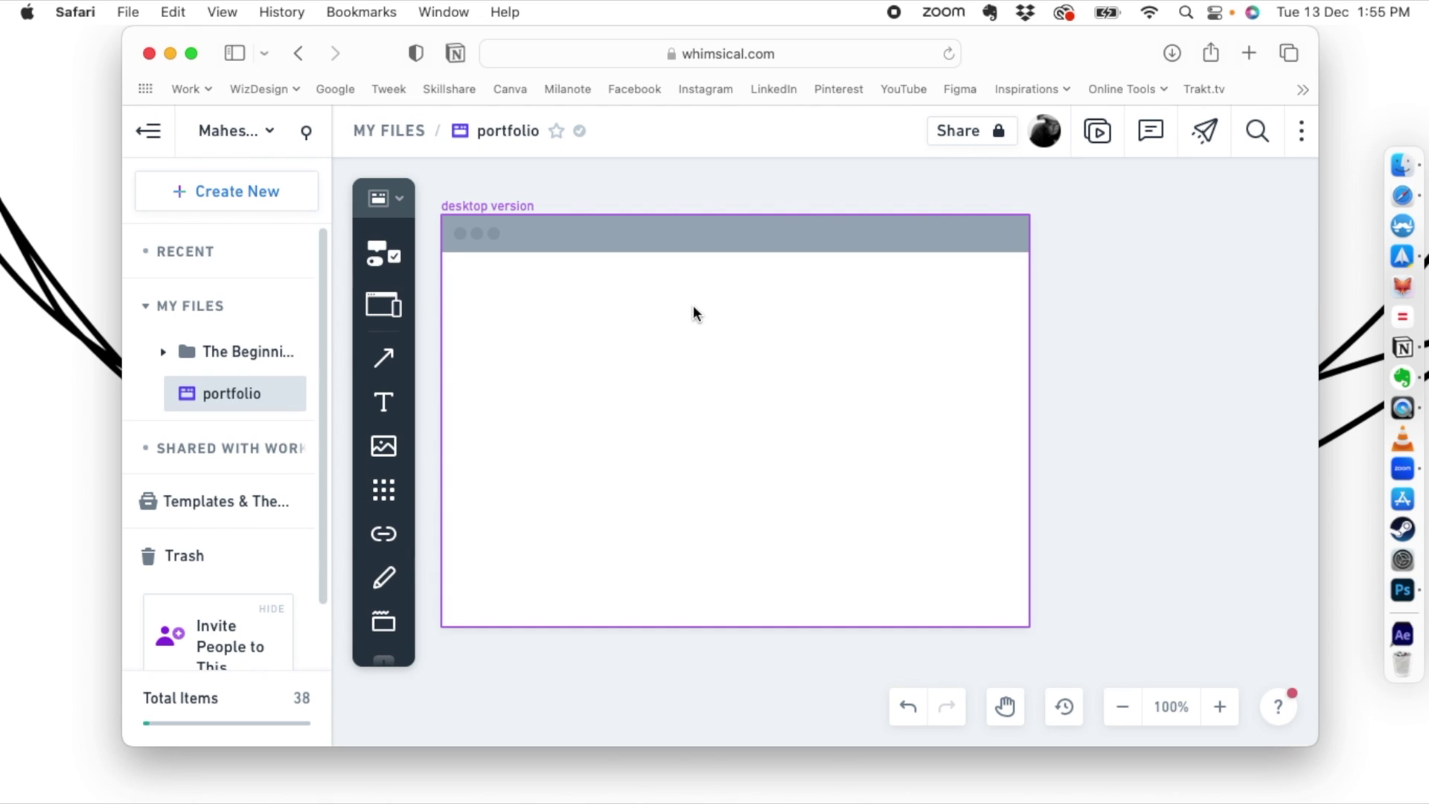
Browse the wireframe elements library, search it for button elements, and clear the search
{"action": "left_click", "coordinate": [382, 251]}
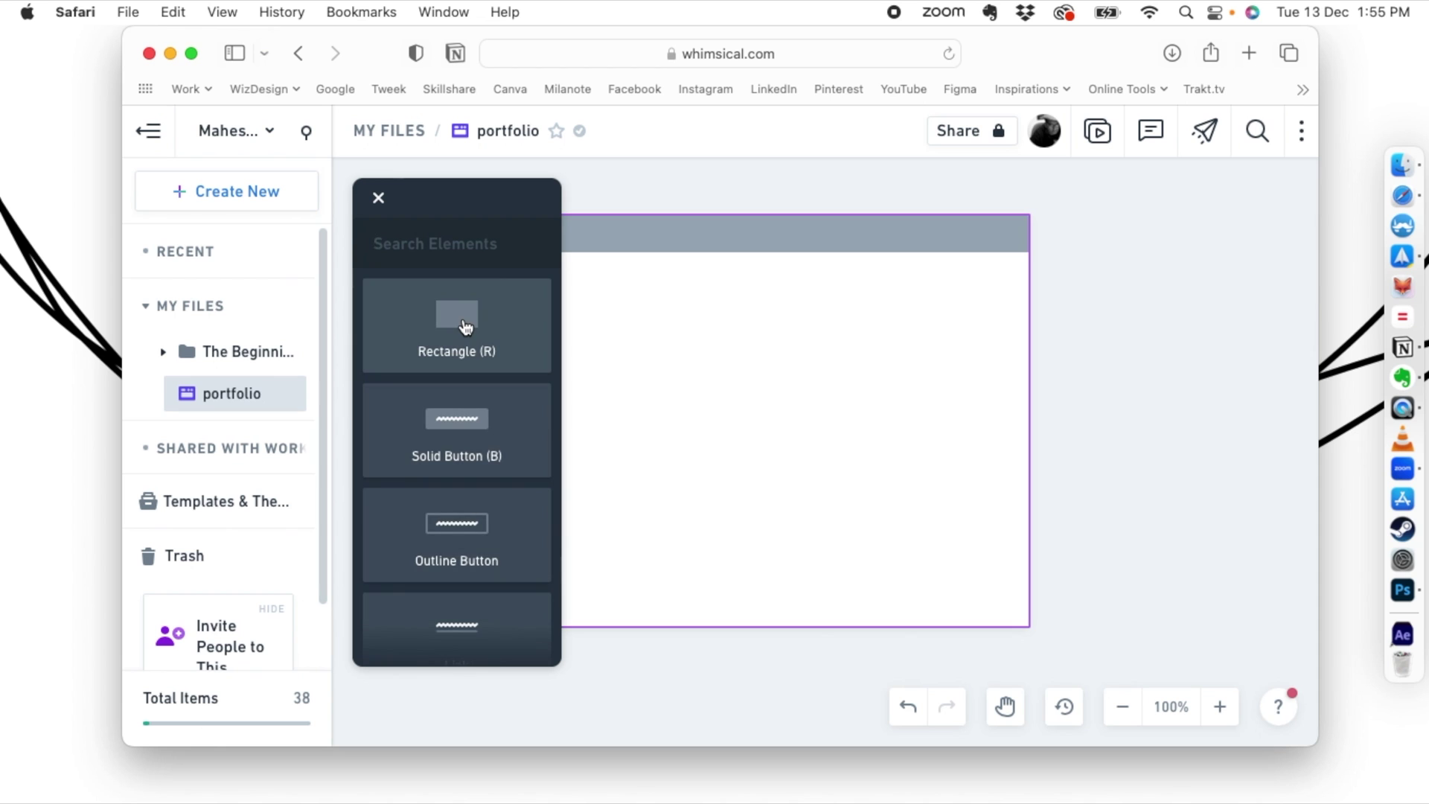
{"action": "scroll", "coordinate": [466, 327], "scroll_direction": "down", "scroll_amount": 20}
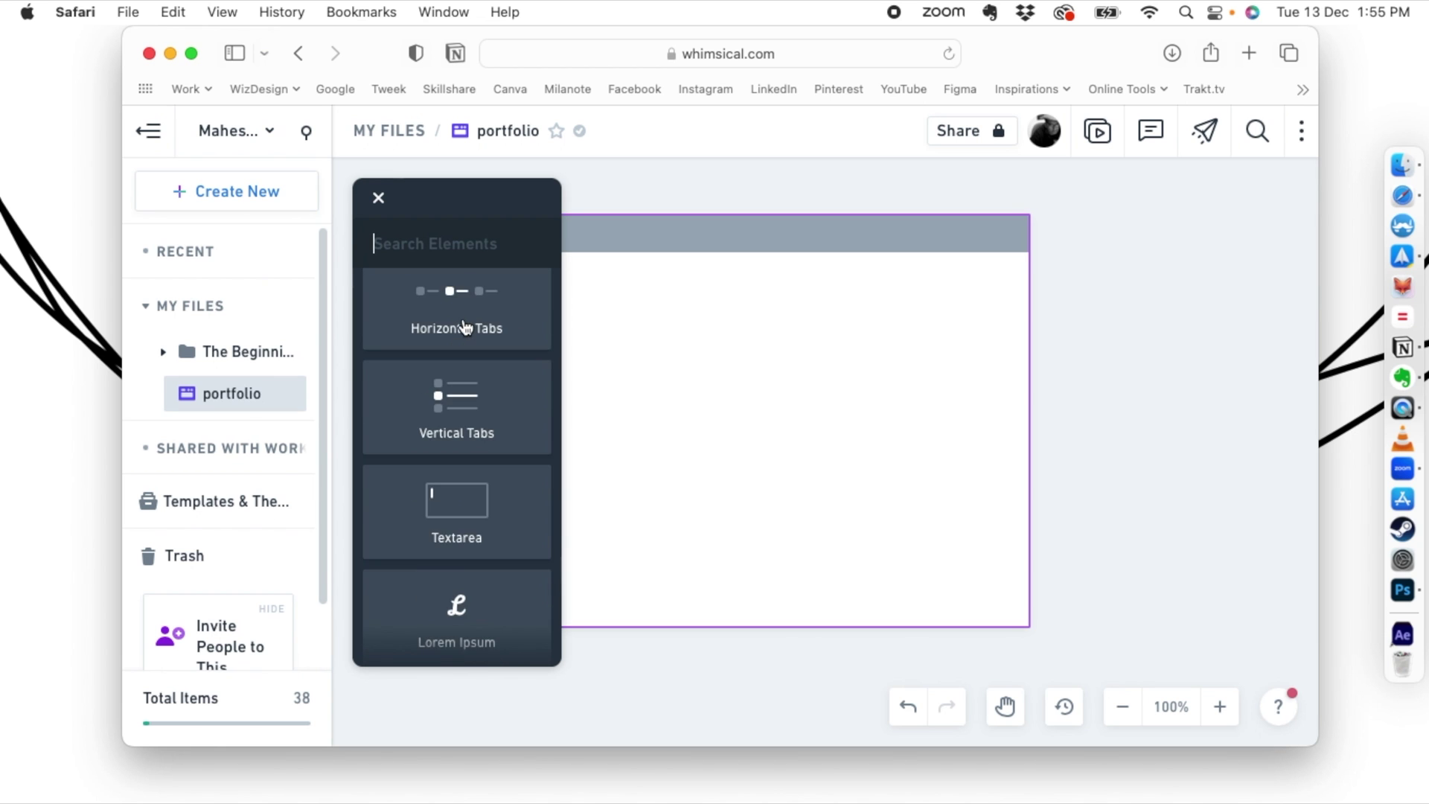
{"action": "scroll", "coordinate": [466, 328], "scroll_direction": "down", "scroll_amount": 5}
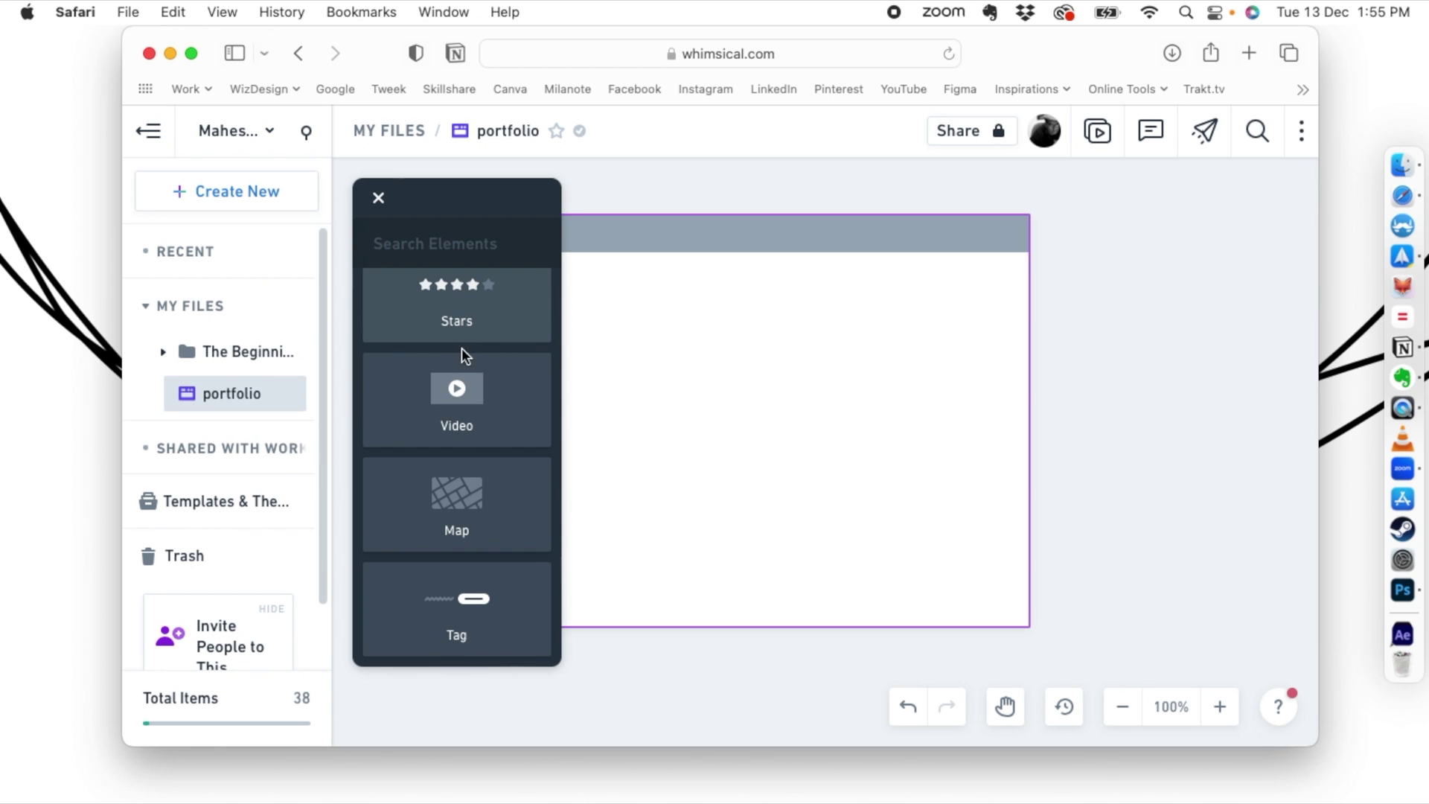
{"action": "scroll", "coordinate": [463, 420], "scroll_direction": "up", "scroll_amount": 20}
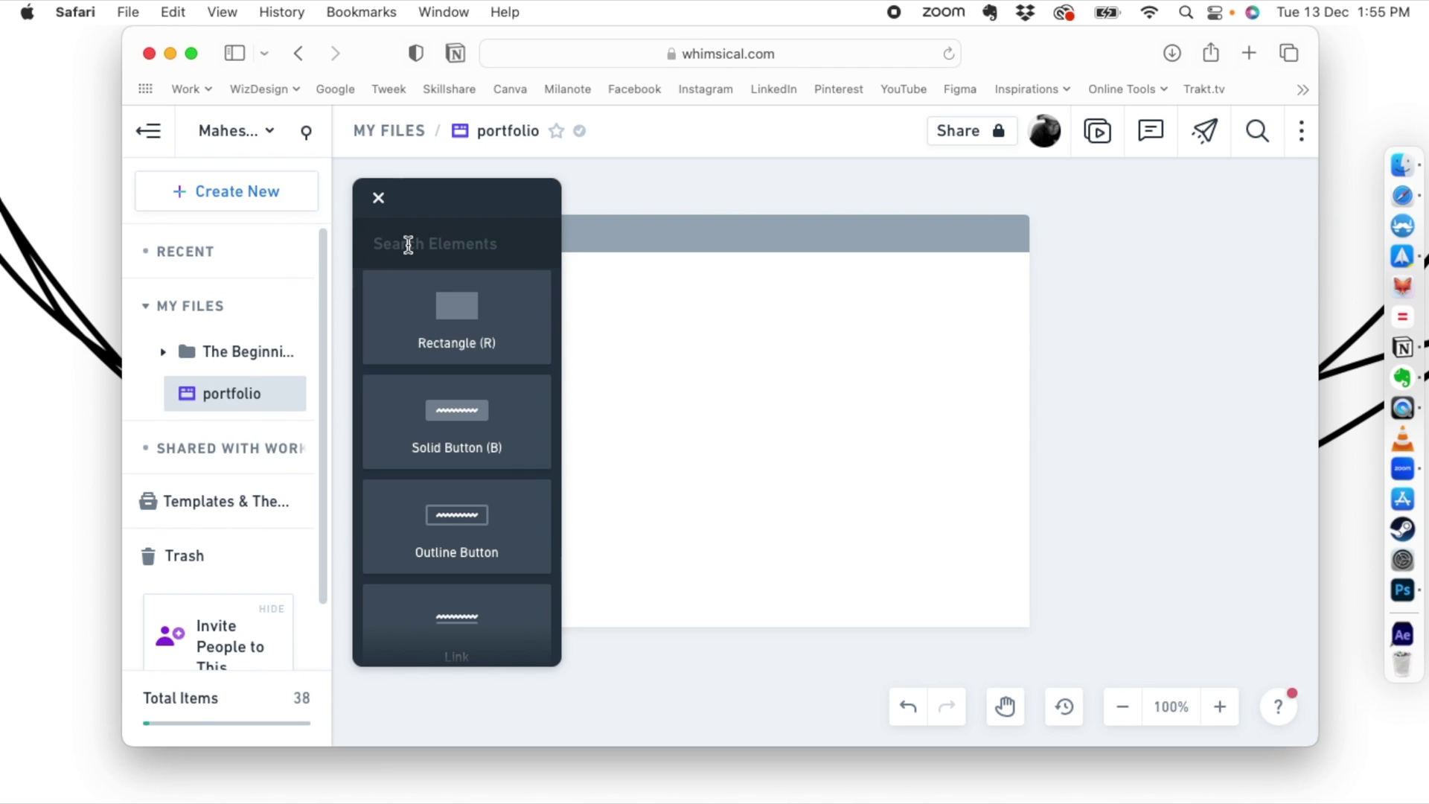
{"action": "type", "text": "button"}
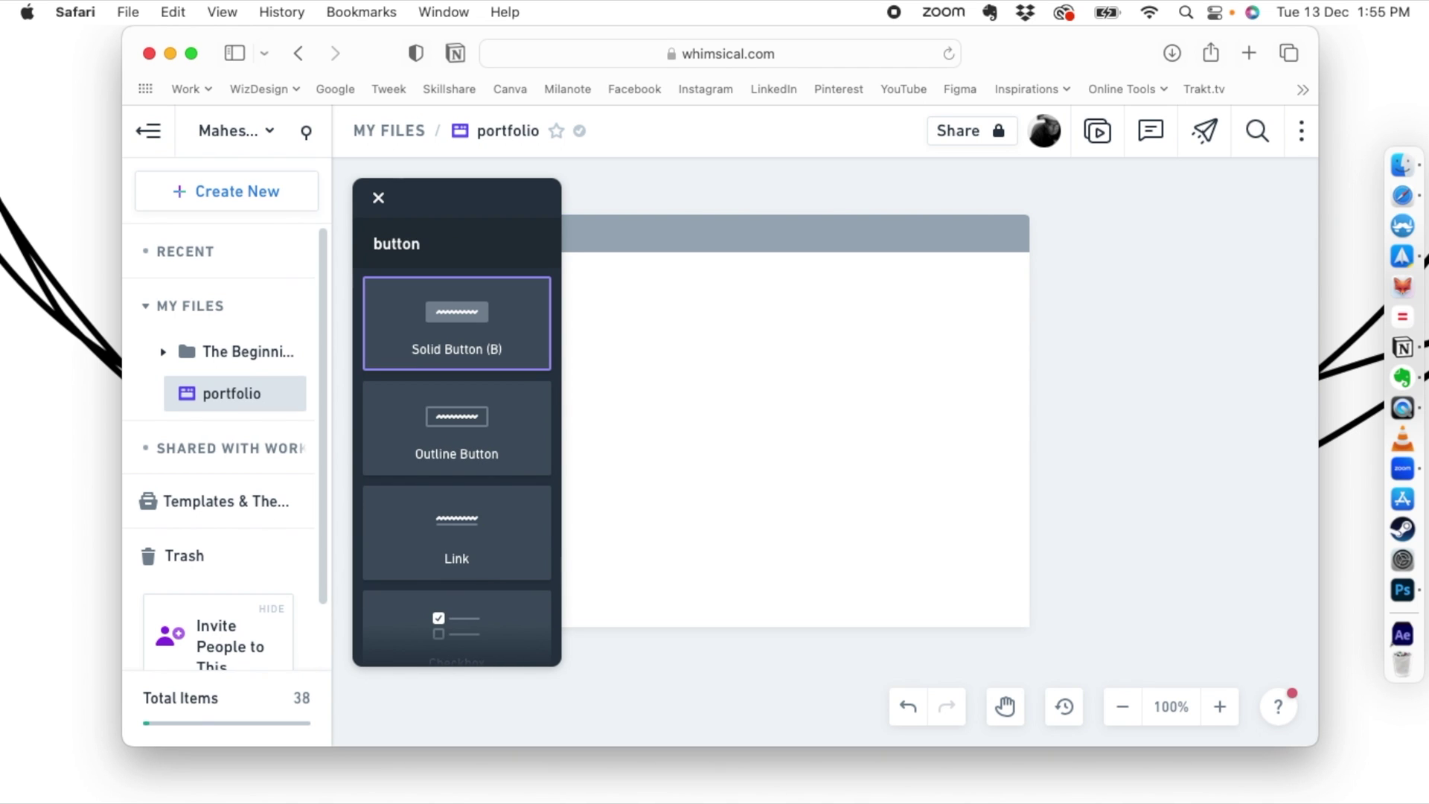
{"action": "scroll", "coordinate": [488, 422], "scroll_direction": "down", "scroll_amount": 3}
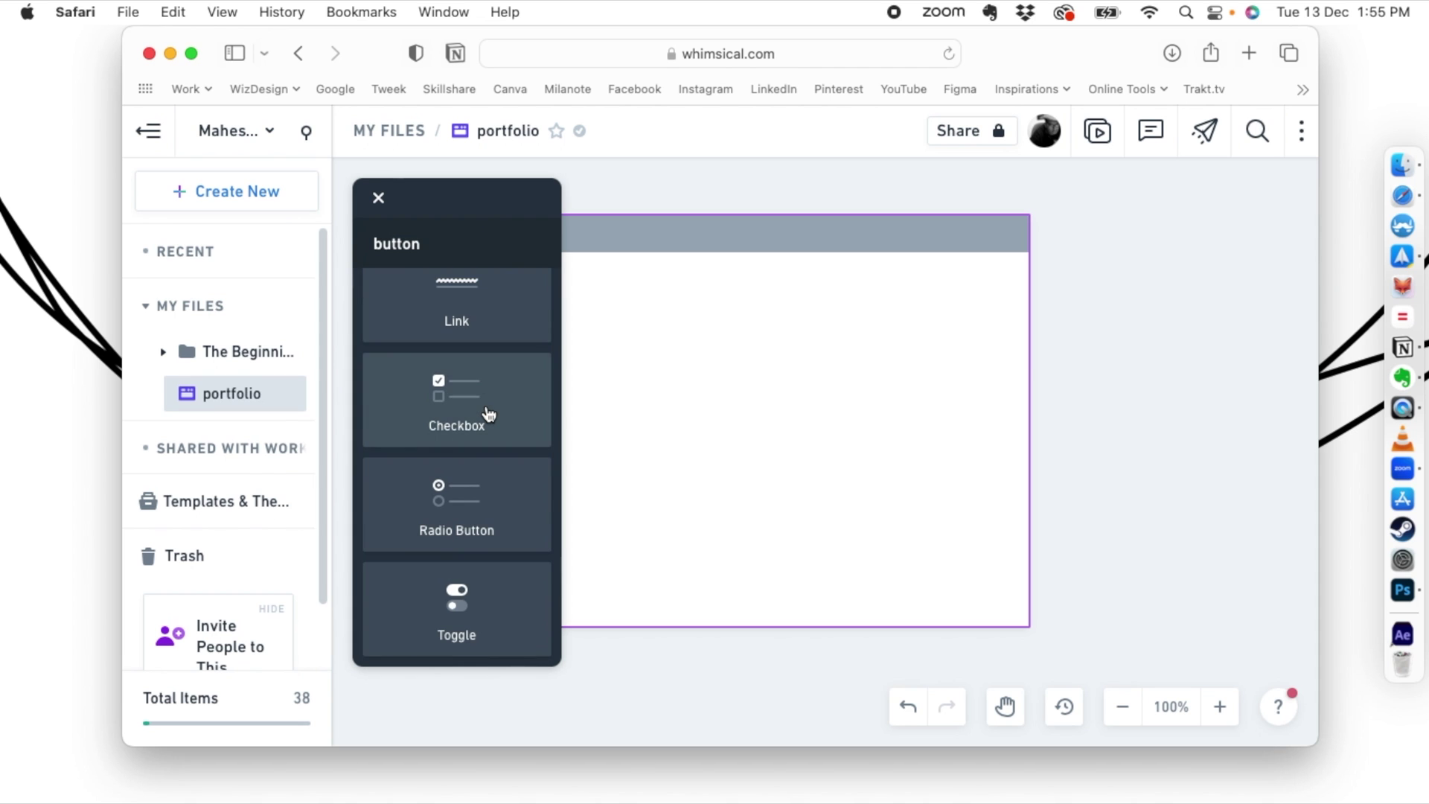
{"action": "scroll", "coordinate": [489, 414], "scroll_direction": "up", "scroll_amount": 3}
{"action": "left_click_drag", "start_coordinate": [428, 246], "coordinate": [331, 229]}
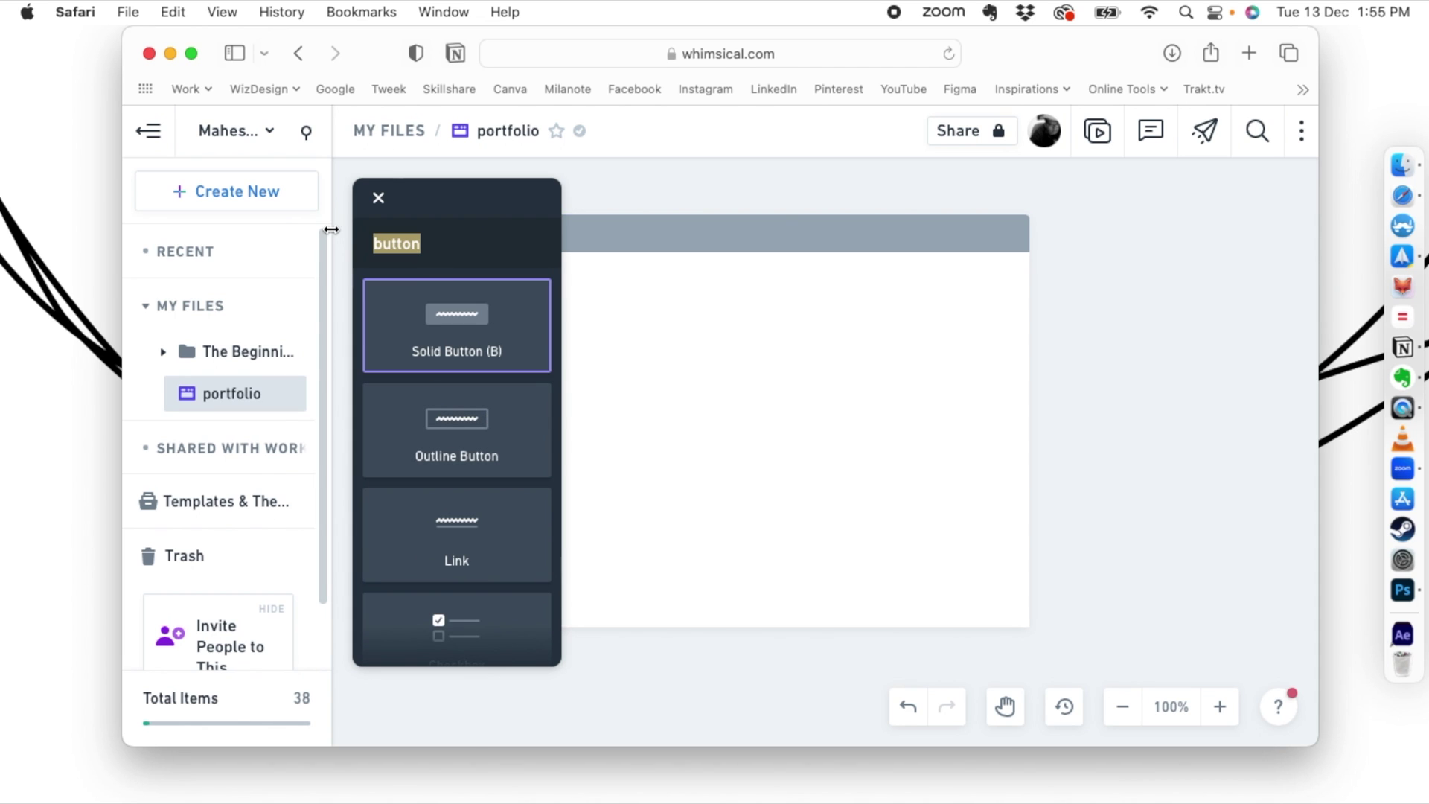
{"action": "key", "text": "BackSpace"}
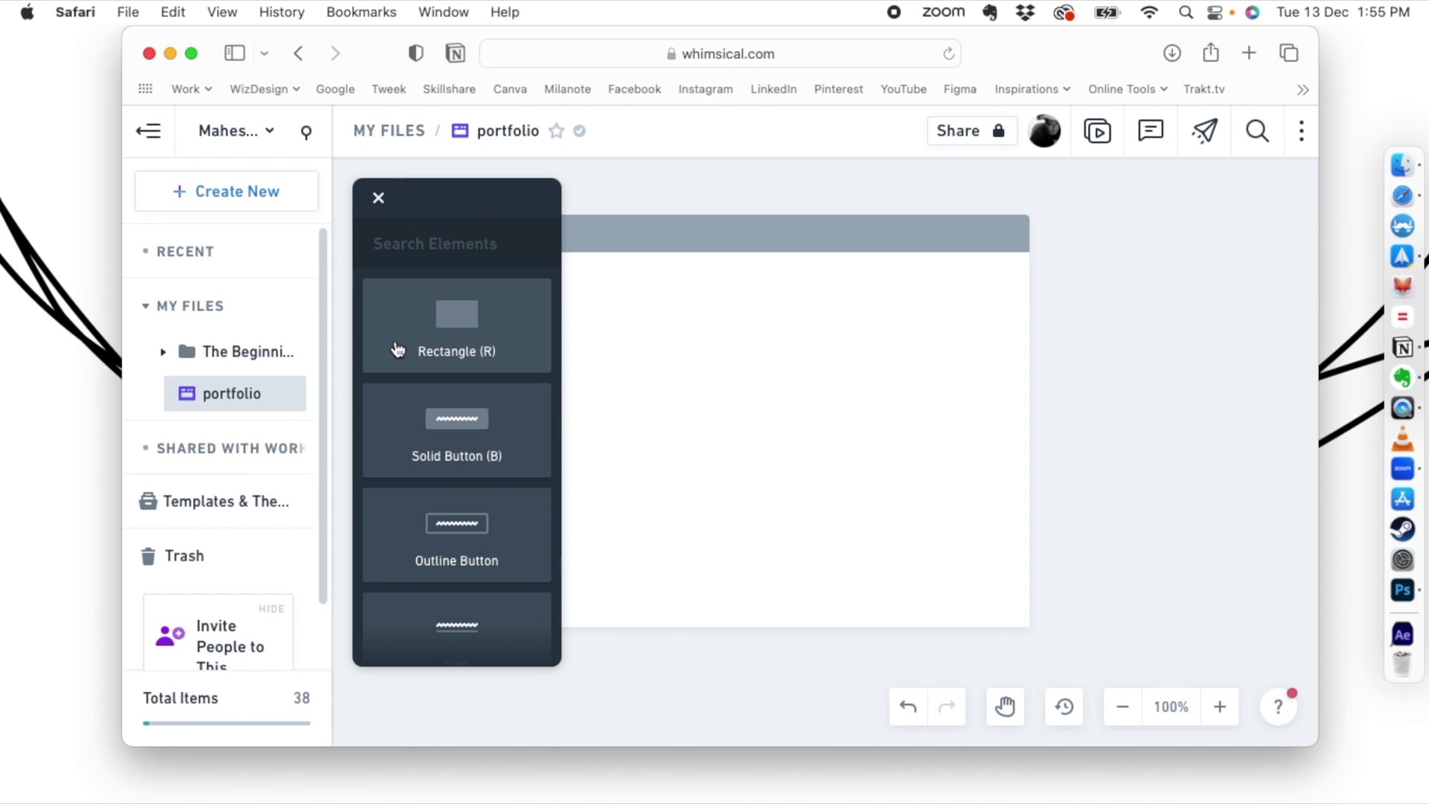
Add an Image element as a banner spanning the full width of the desktop version frame, directly below its title bar
{"action": "scroll", "coordinate": [398, 347], "scroll_direction": "down", "scroll_amount": 1}
{"action": "scroll", "coordinate": [399, 347], "scroll_direction": "down", "scroll_amount": 6}
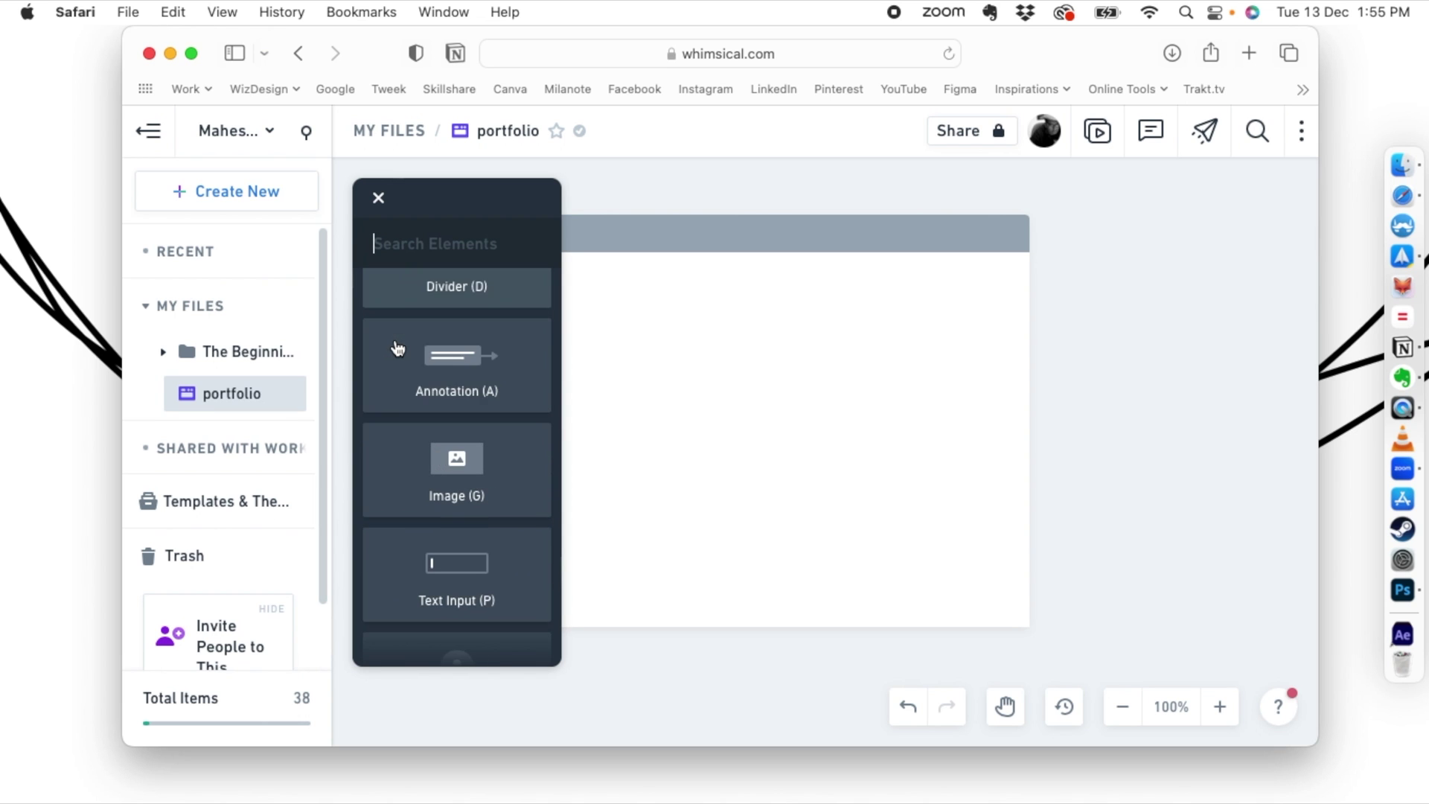
{"action": "left_click_drag", "start_coordinate": [435, 375], "coordinate": [1012, 450]}
{"action": "left_click_drag", "start_coordinate": [588, 354], "coordinate": [588, 356]}
{"action": "left_click_drag", "start_coordinate": [687, 351], "coordinate": [671, 340]}
{"action": "left_click_drag", "start_coordinate": [998, 349], "coordinate": [1029, 348]}
{"action": "left_click", "coordinate": [716, 514]}
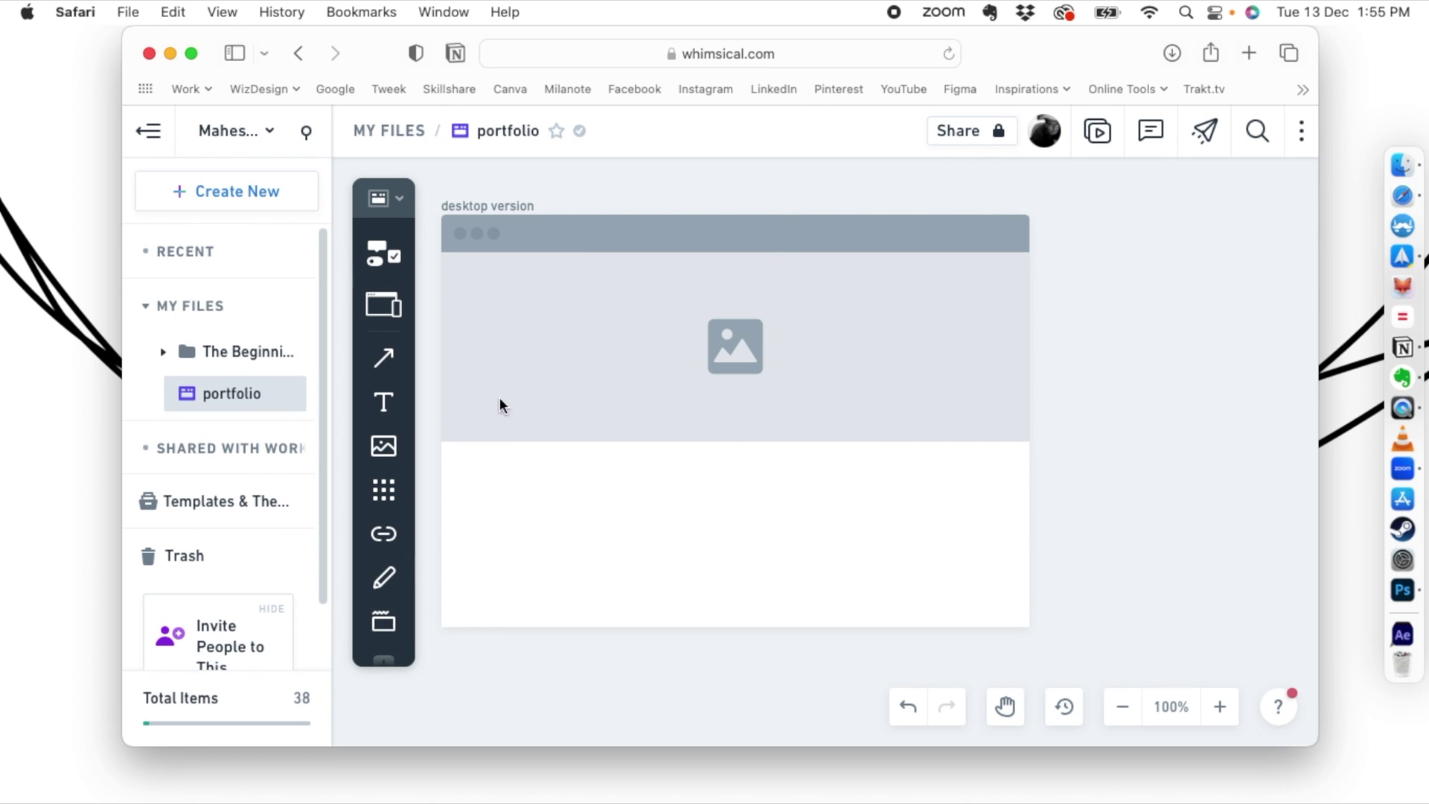
Add a Solid Button to the frame and move it onto the image banner, below the picture icon
{"action": "left_click", "coordinate": [379, 248]}
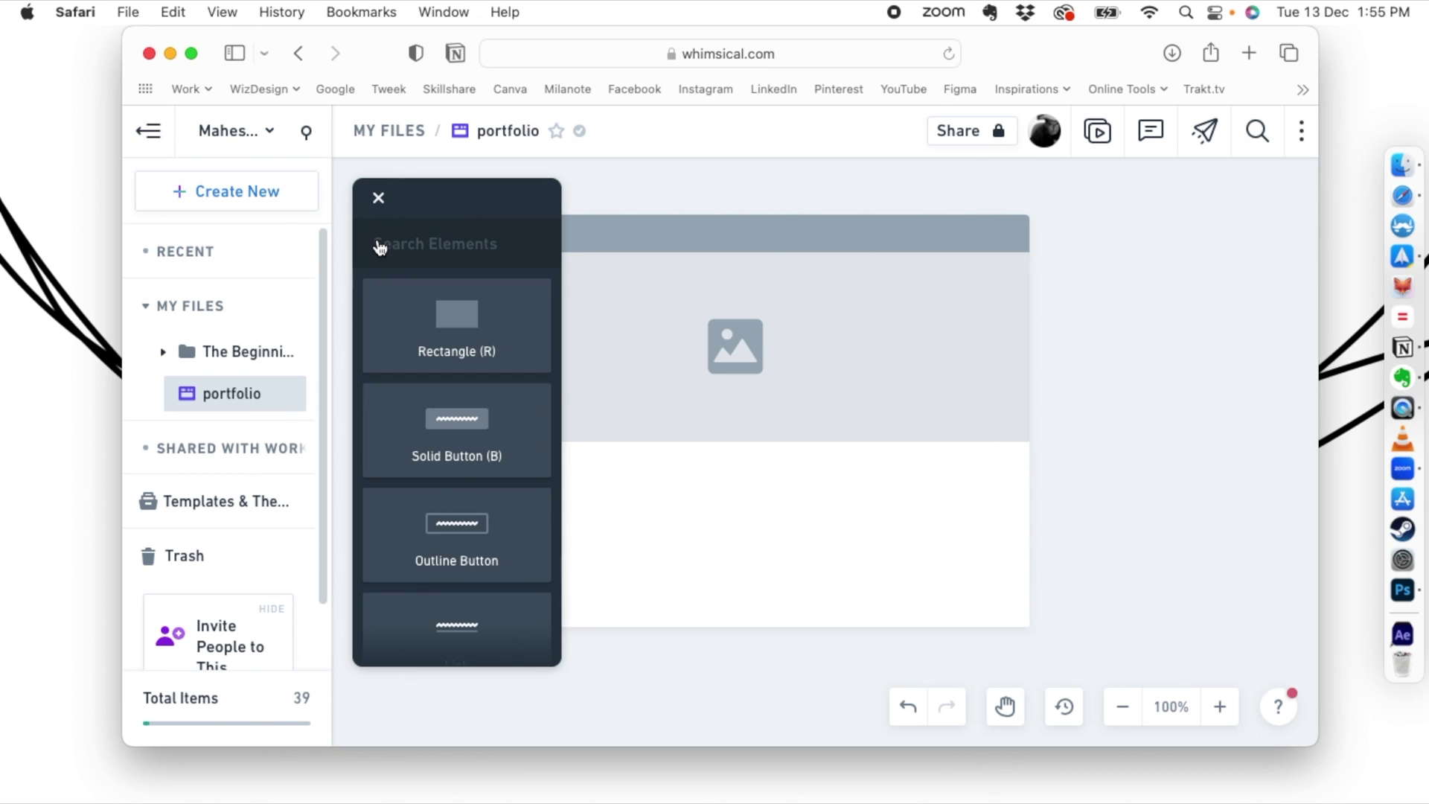
{"action": "left_click", "coordinate": [461, 430]}
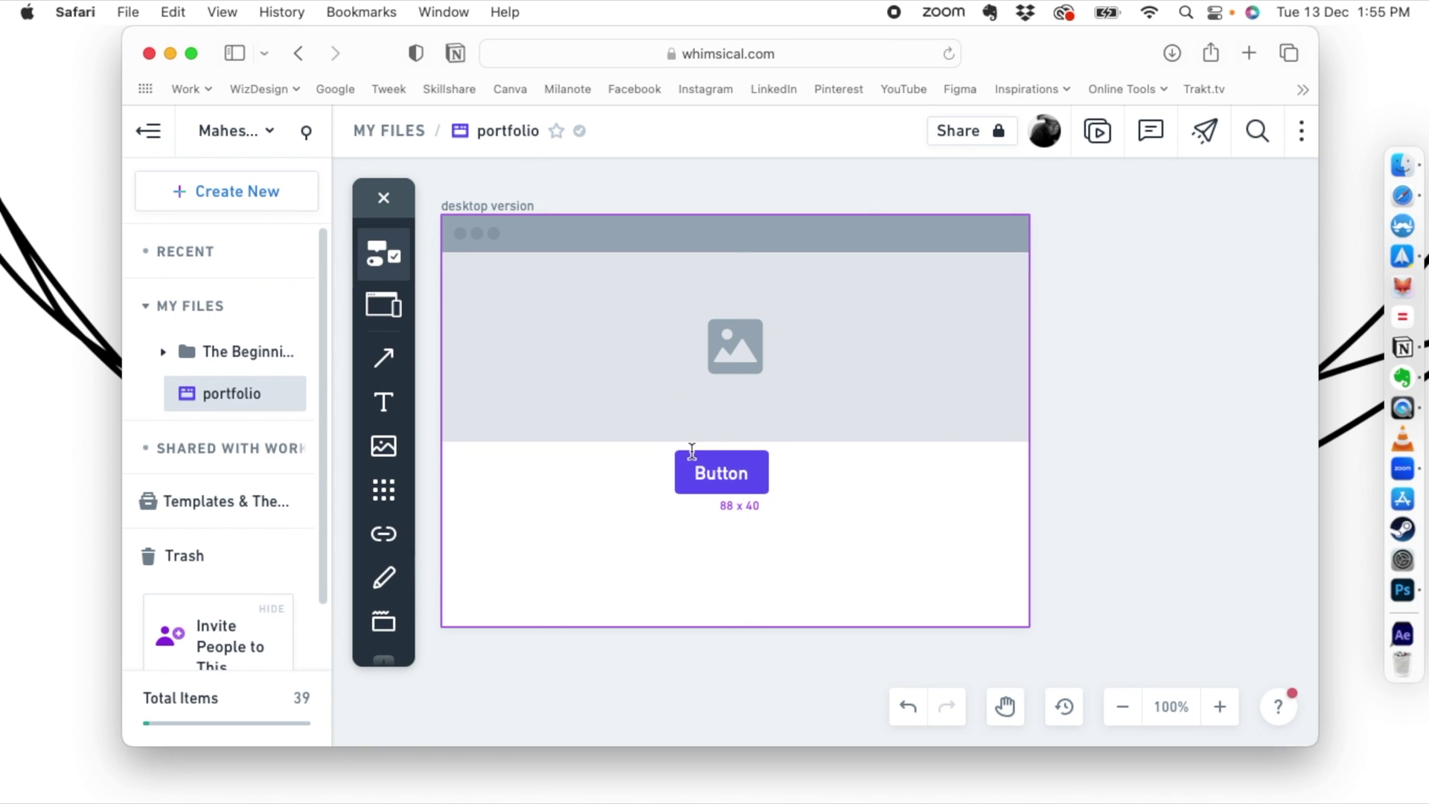
{"action": "left_click", "coordinate": [766, 477]}
{"action": "left_click", "coordinate": [789, 495]}
{"action": "left_click", "coordinate": [730, 481]}
{"action": "left_click_drag", "start_coordinate": [767, 494], "coordinate": [780, 432]}
{"action": "left_click", "coordinate": [766, 479]}
{"action": "left_click", "coordinate": [706, 421]}
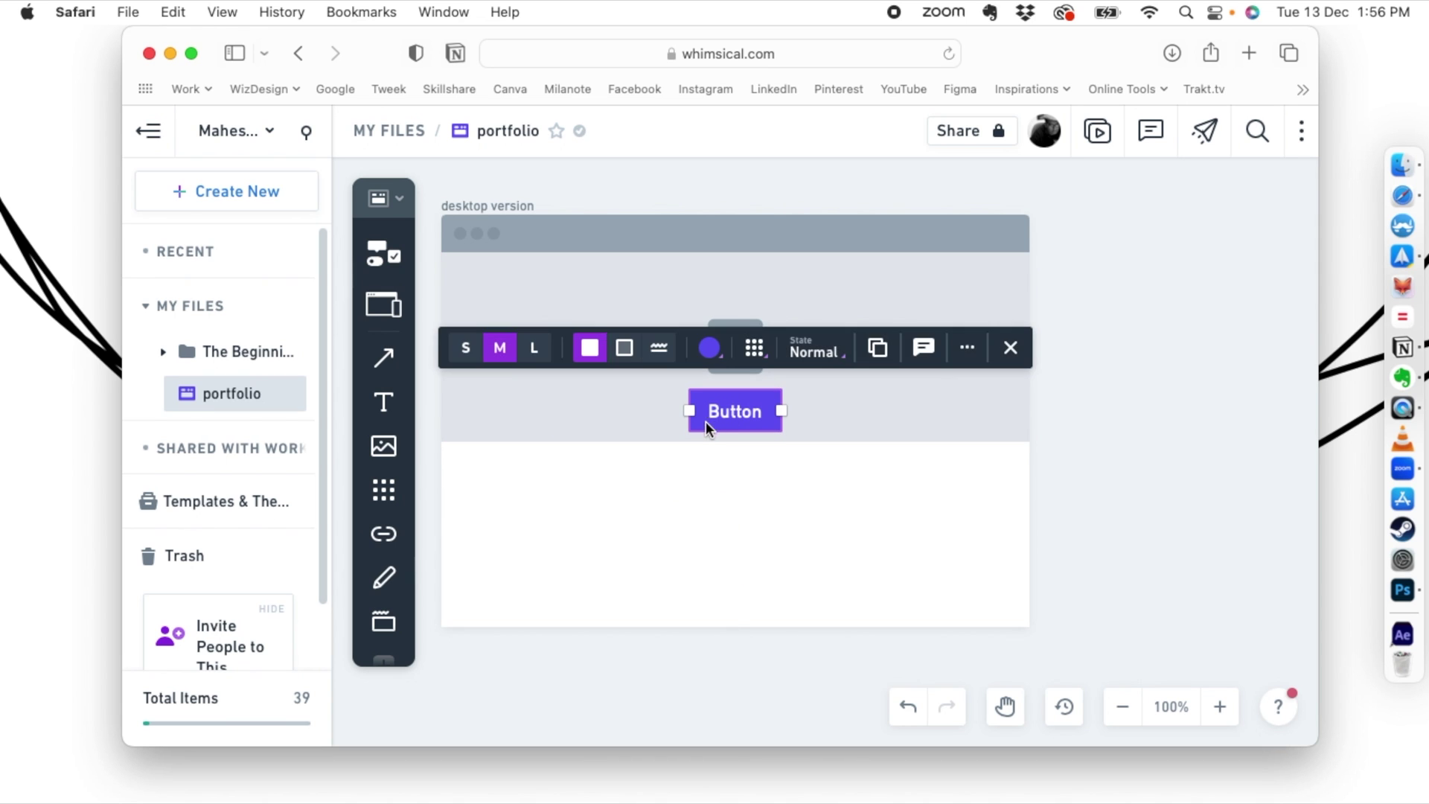
Try the button's small and large sizes and settle on S
{"action": "left_click", "coordinate": [475, 359]}
{"action": "left_click", "coordinate": [539, 355]}
{"action": "left_click", "coordinate": [470, 359]}
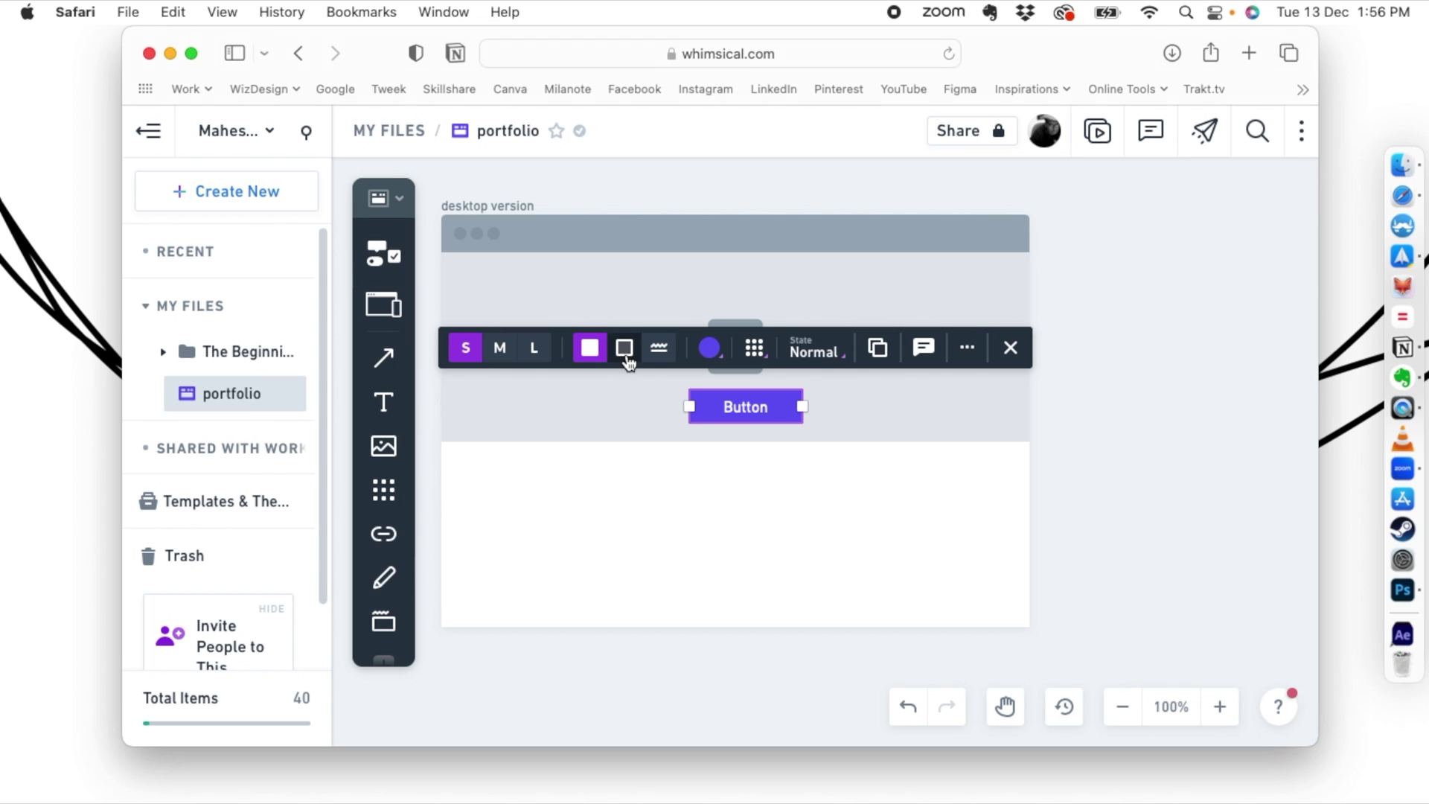
Colour the button red and centre it horizontally in the image banner
{"action": "left_click", "coordinate": [710, 347]}
{"action": "left_click", "coordinate": [724, 296]}
{"action": "left_click", "coordinate": [710, 347]}
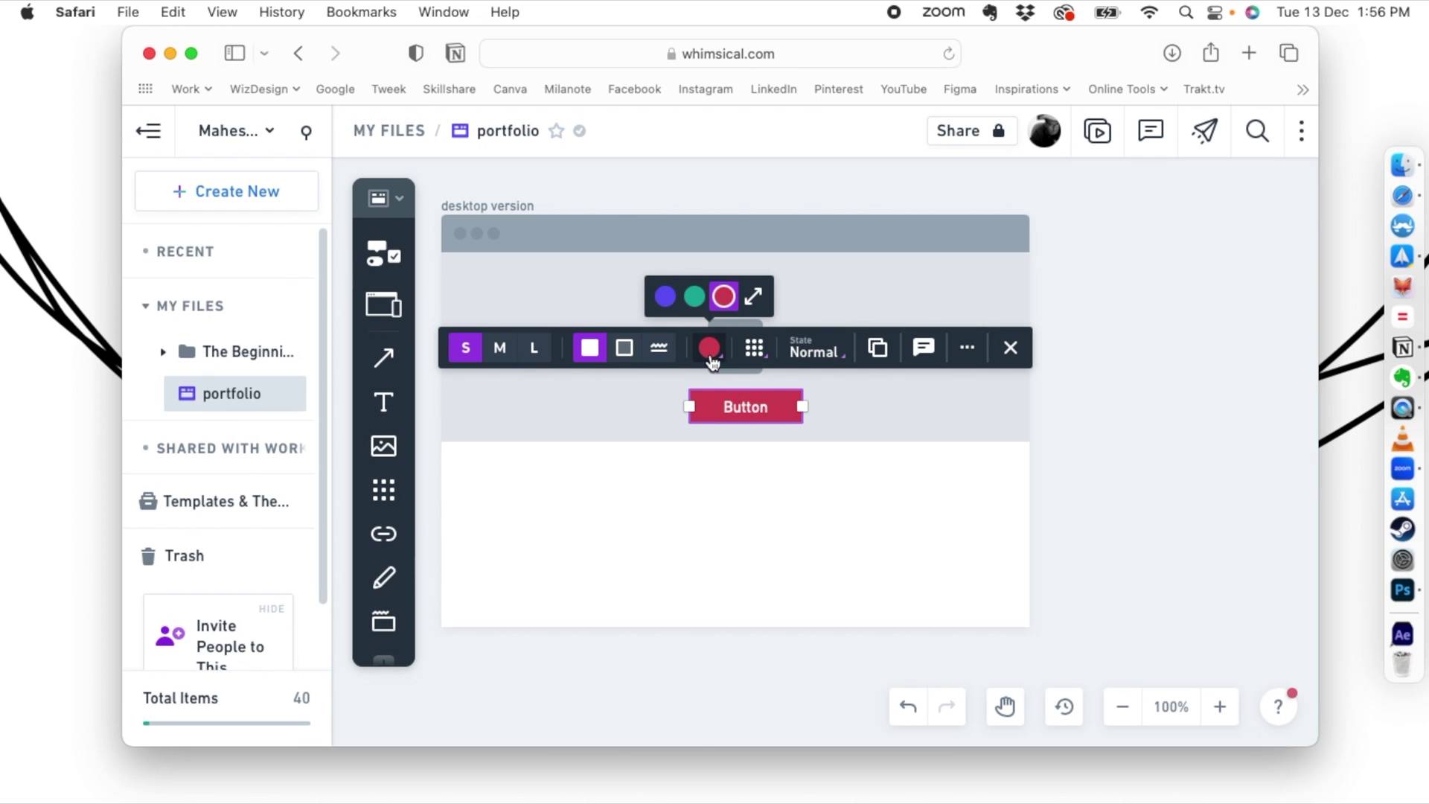
{"action": "left_click", "coordinate": [767, 494]}
{"action": "left_click_drag", "start_coordinate": [743, 399], "coordinate": [731, 408]}
Try the Link style on the button and look at its icon choices
{"action": "left_click", "coordinate": [655, 356]}
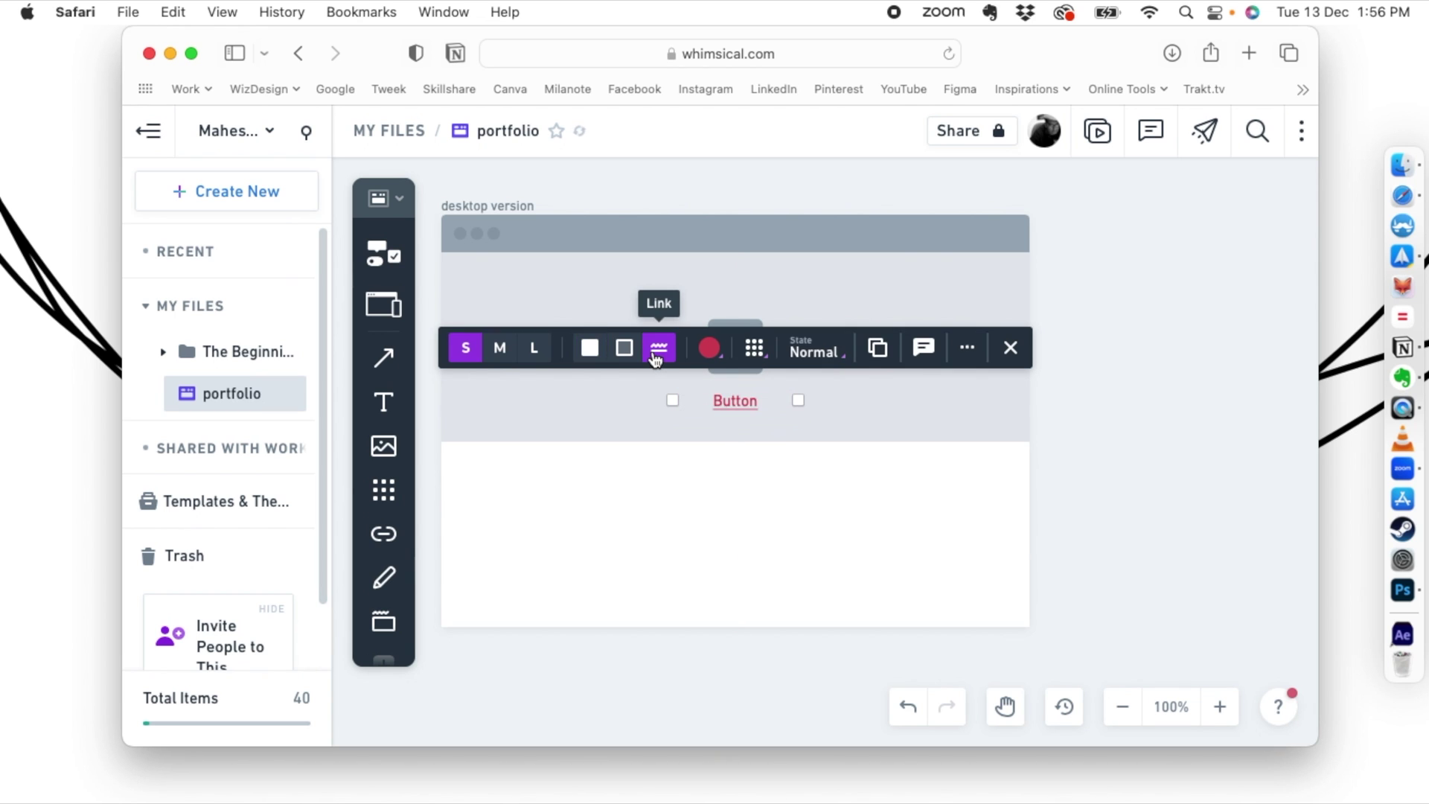
{"action": "left_click", "coordinate": [774, 480]}
{"action": "left_click", "coordinate": [725, 401]}
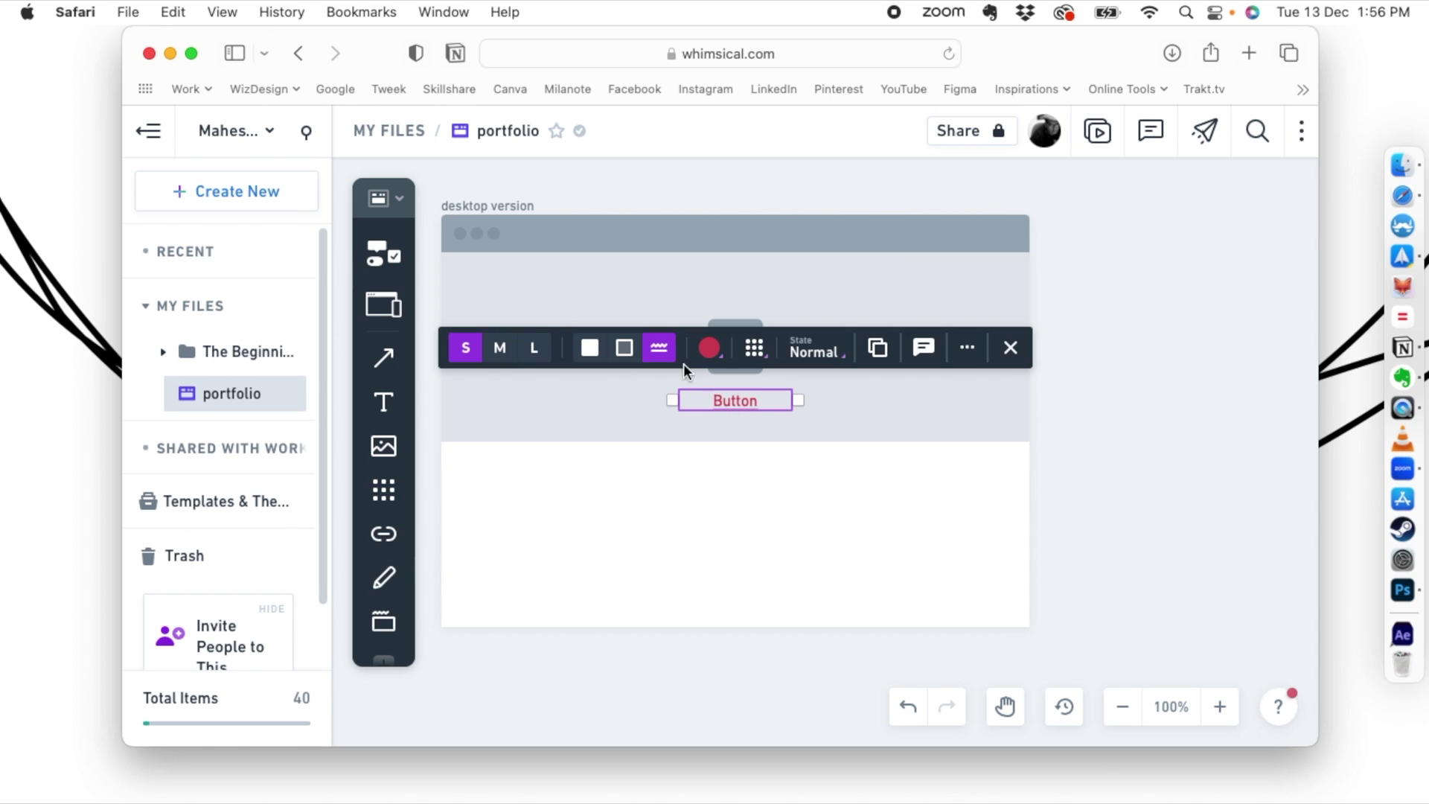
{"action": "left_click", "coordinate": [755, 348]}
{"action": "key", "text": "Escape"}
Switch the button to the Outline style and add the play icon to it
{"action": "left_click", "coordinate": [625, 350]}
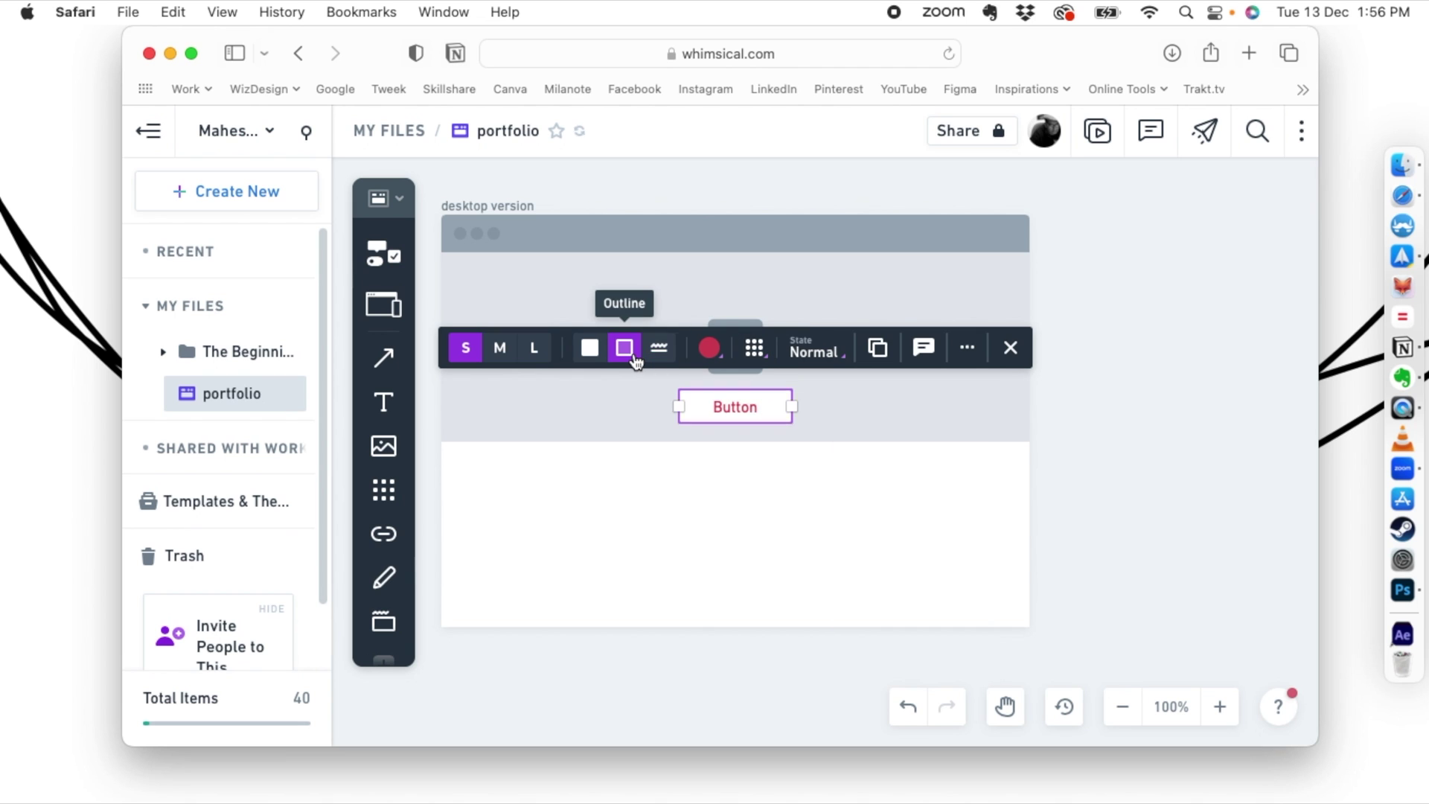
{"action": "left_click", "coordinate": [755, 347]}
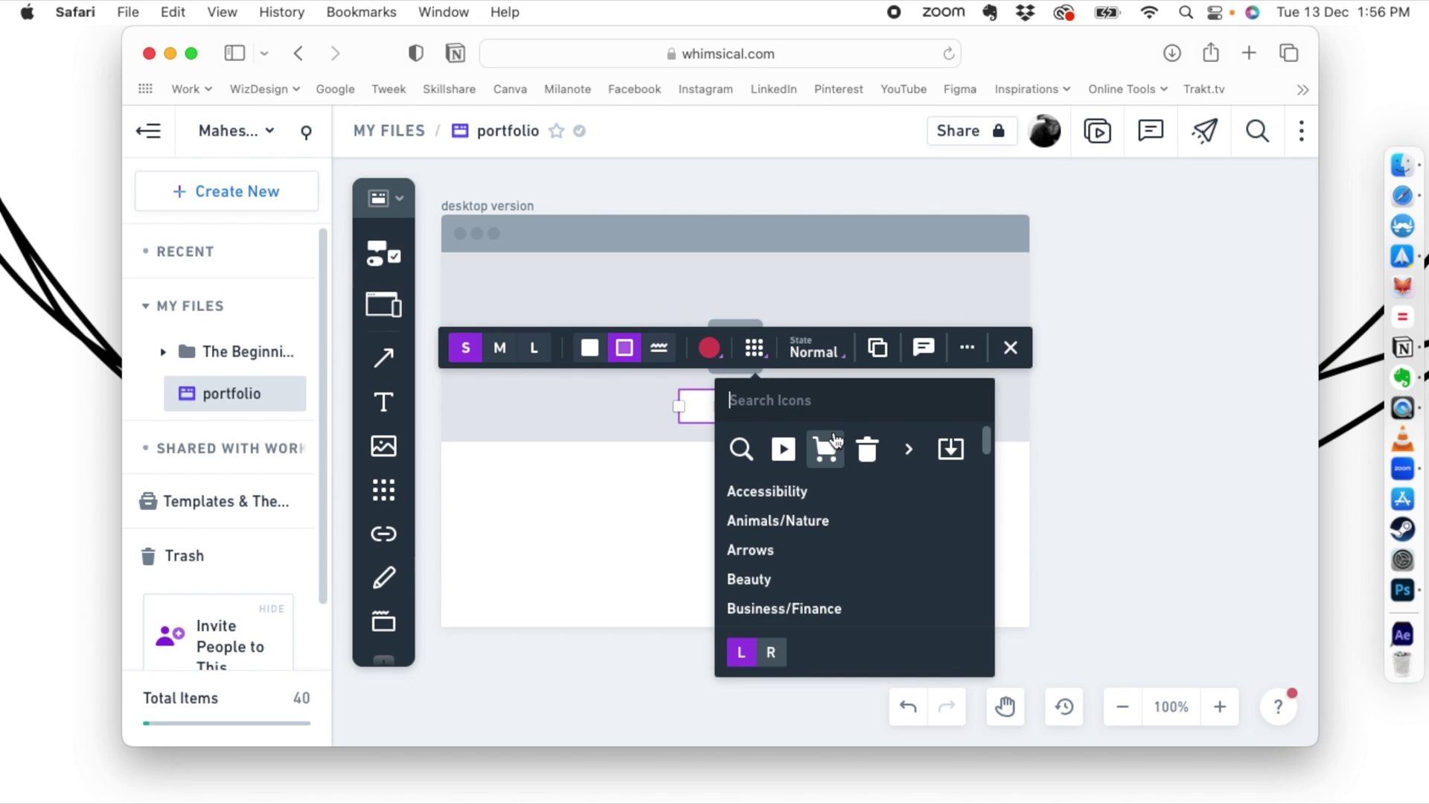
{"action": "left_click", "coordinate": [783, 448]}
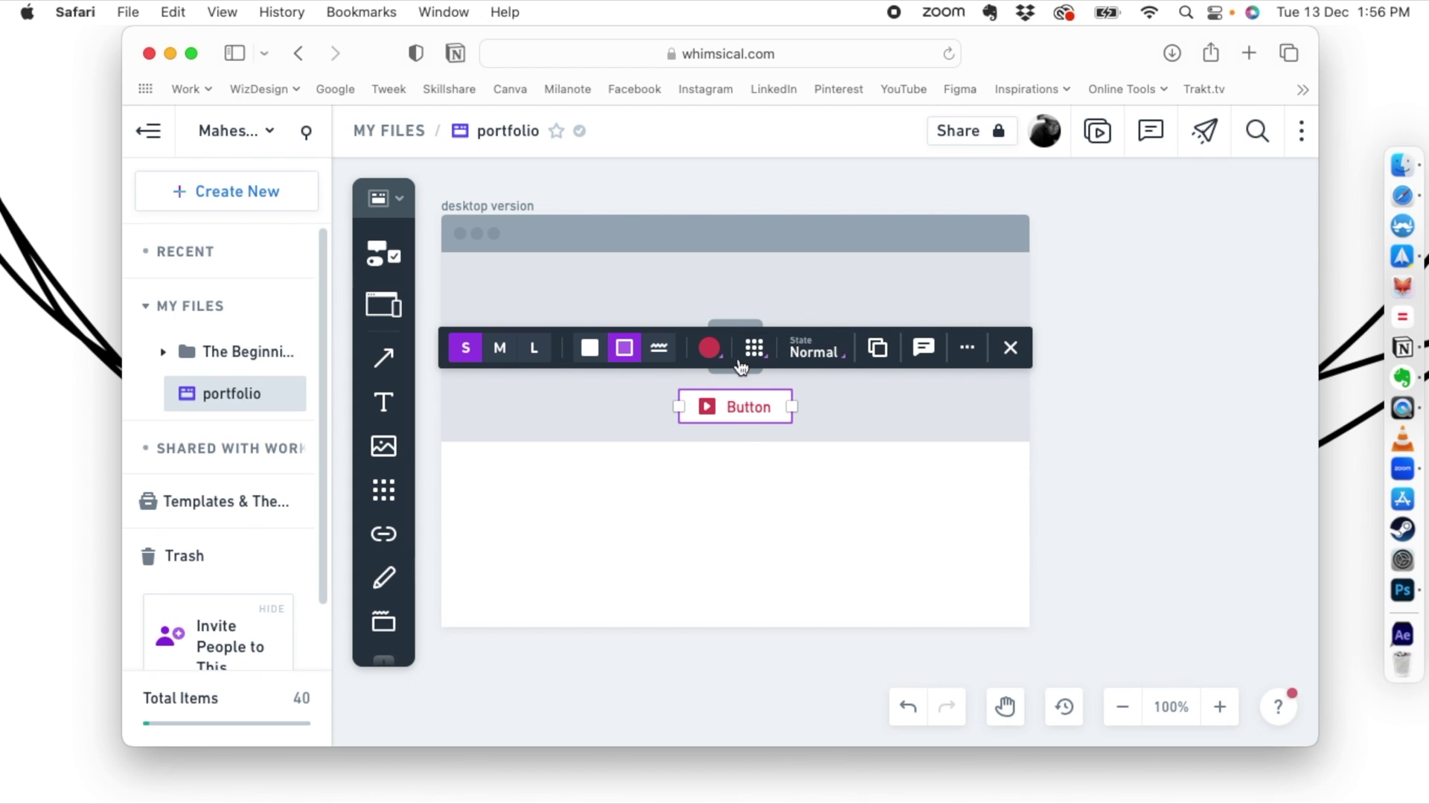
Try the Disabled state on the button and restore it to Normal
{"action": "left_click", "coordinate": [821, 357]}
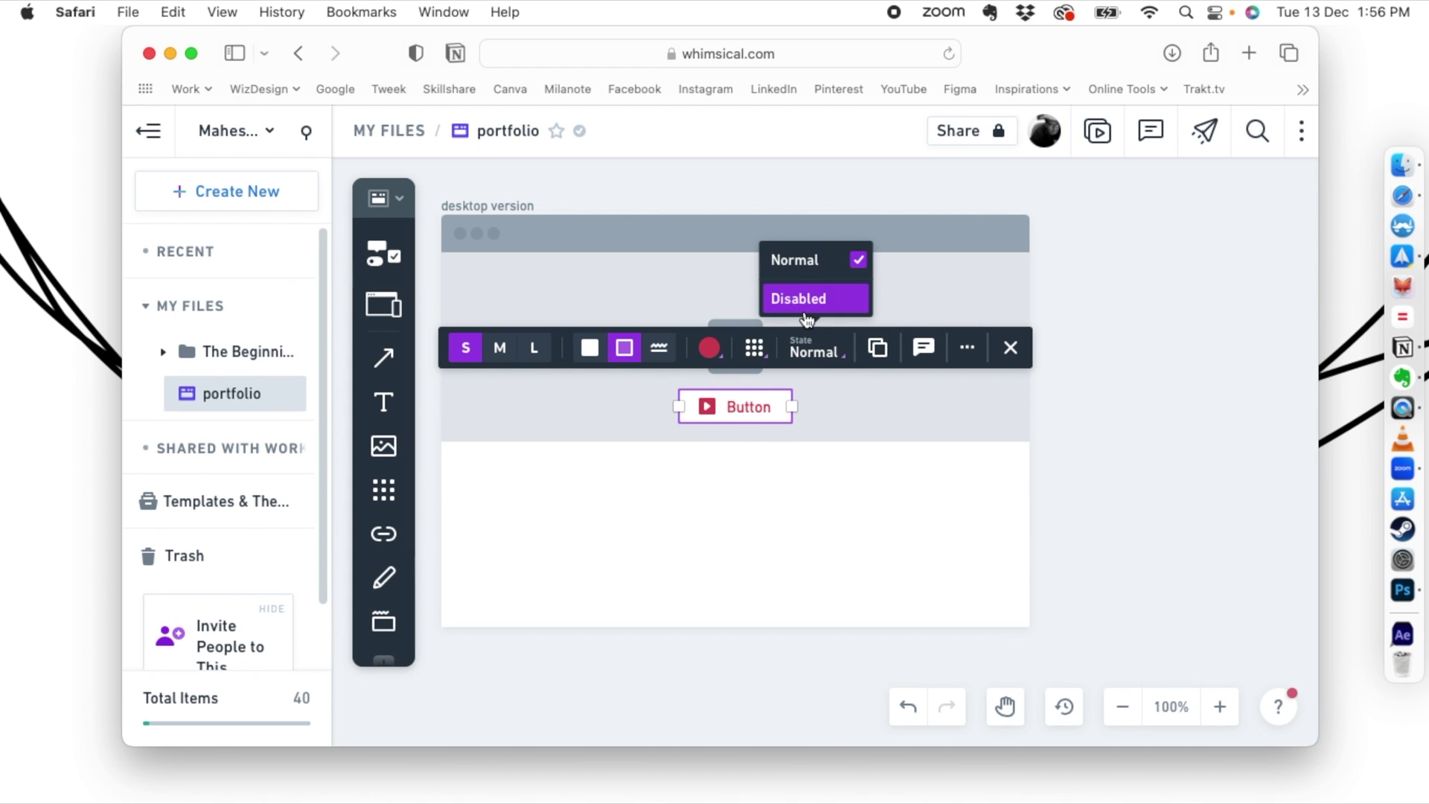
{"action": "left_click", "coordinate": [801, 294]}
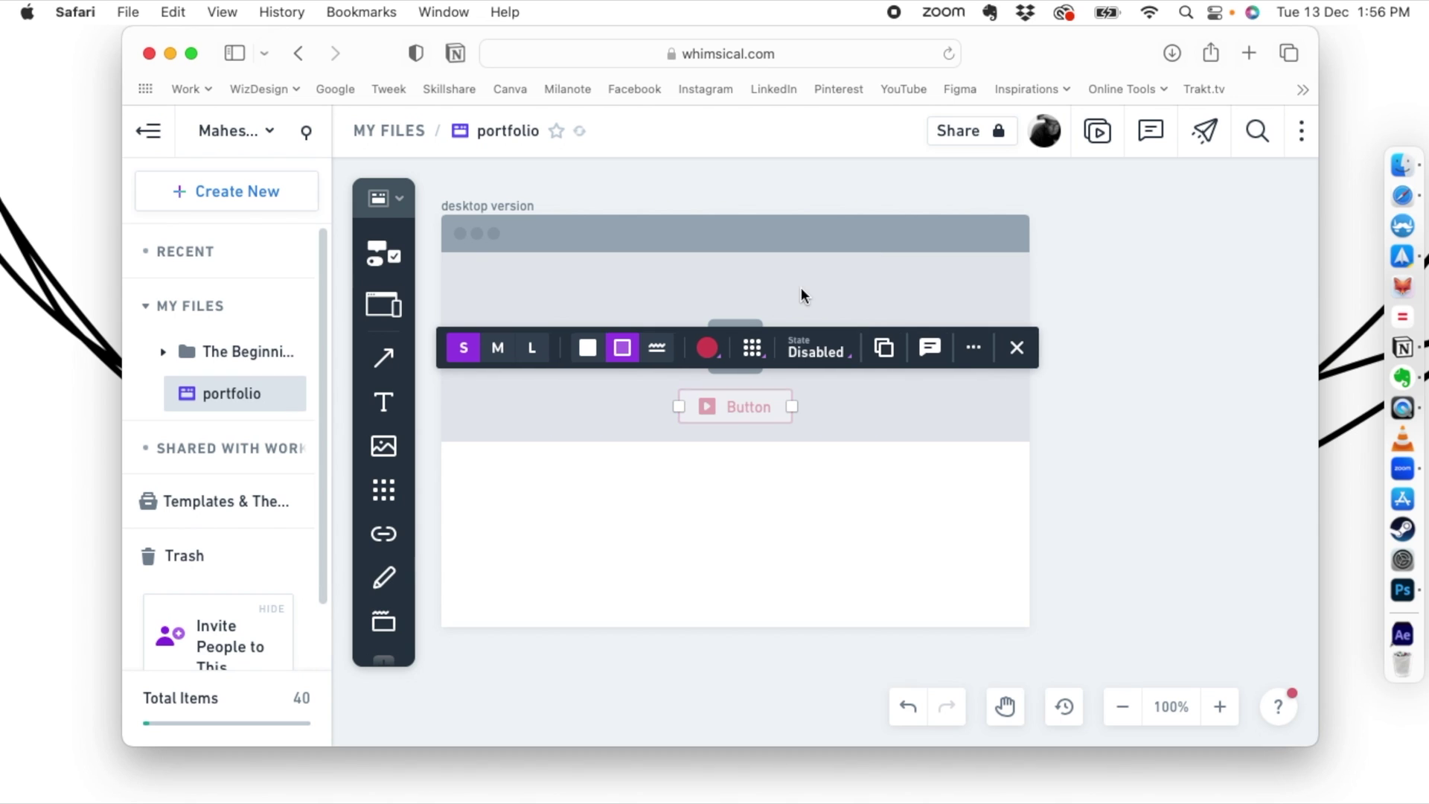
{"action": "left_click", "coordinate": [806, 339]}
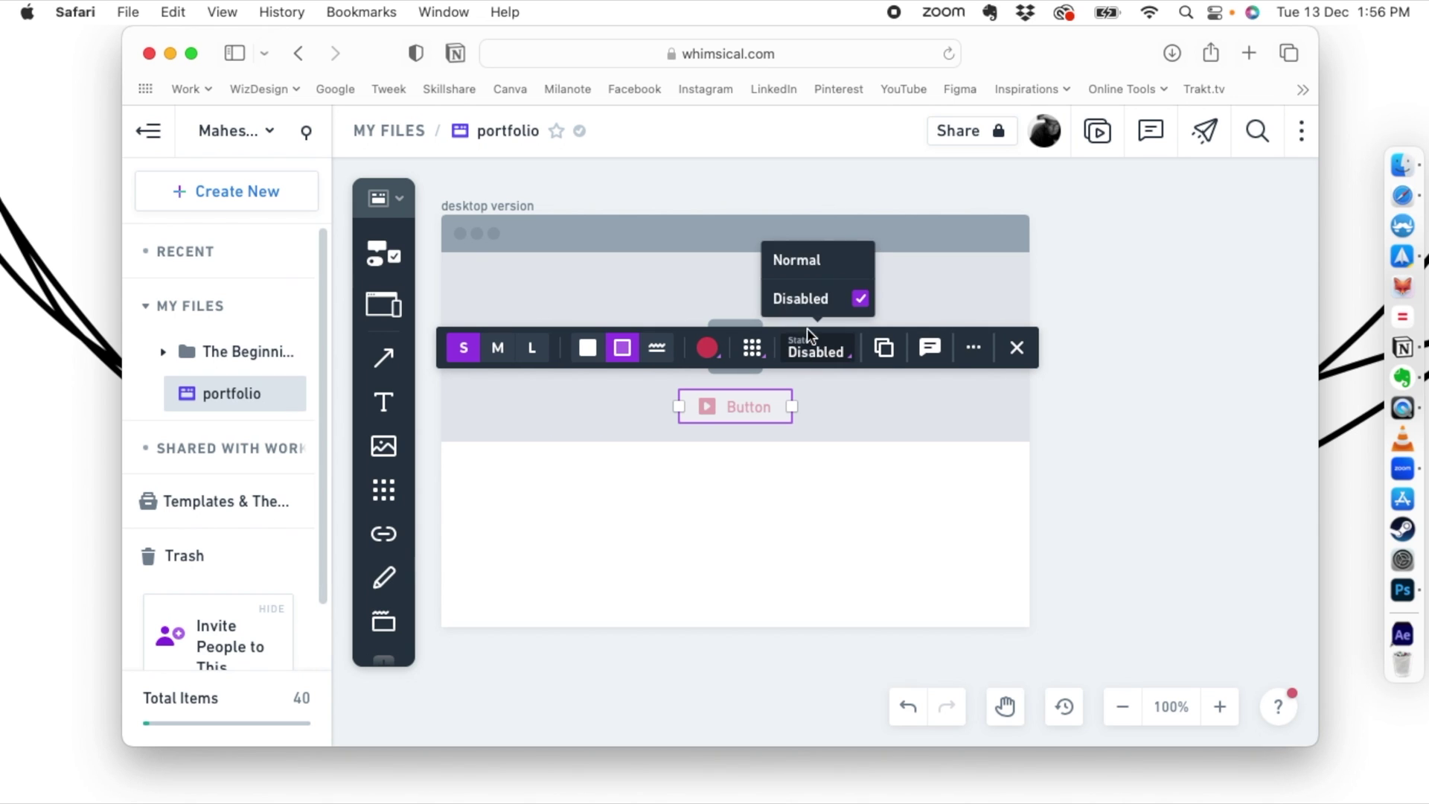
{"action": "left_click", "coordinate": [796, 269]}
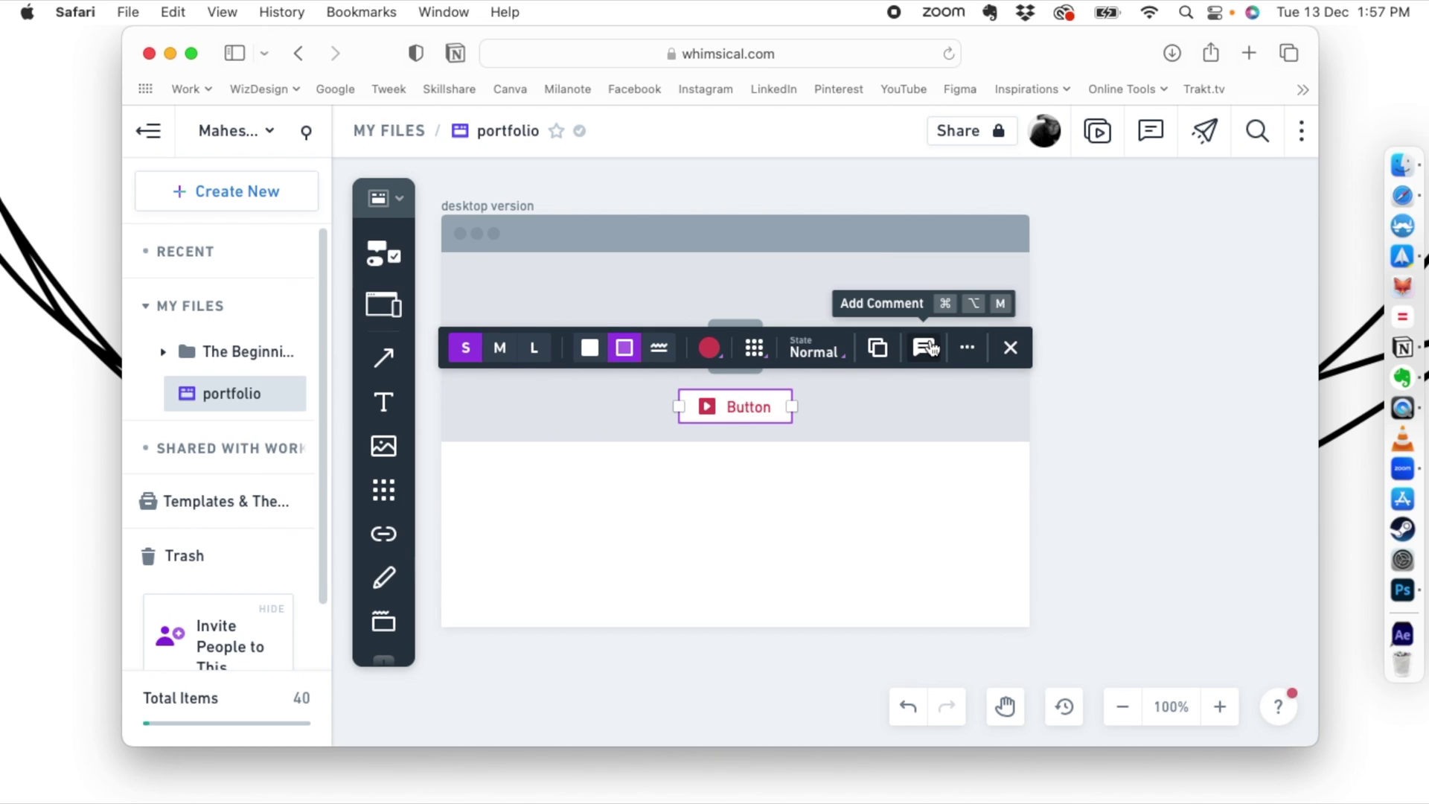
{"action": "left_click", "coordinate": [826, 481]}
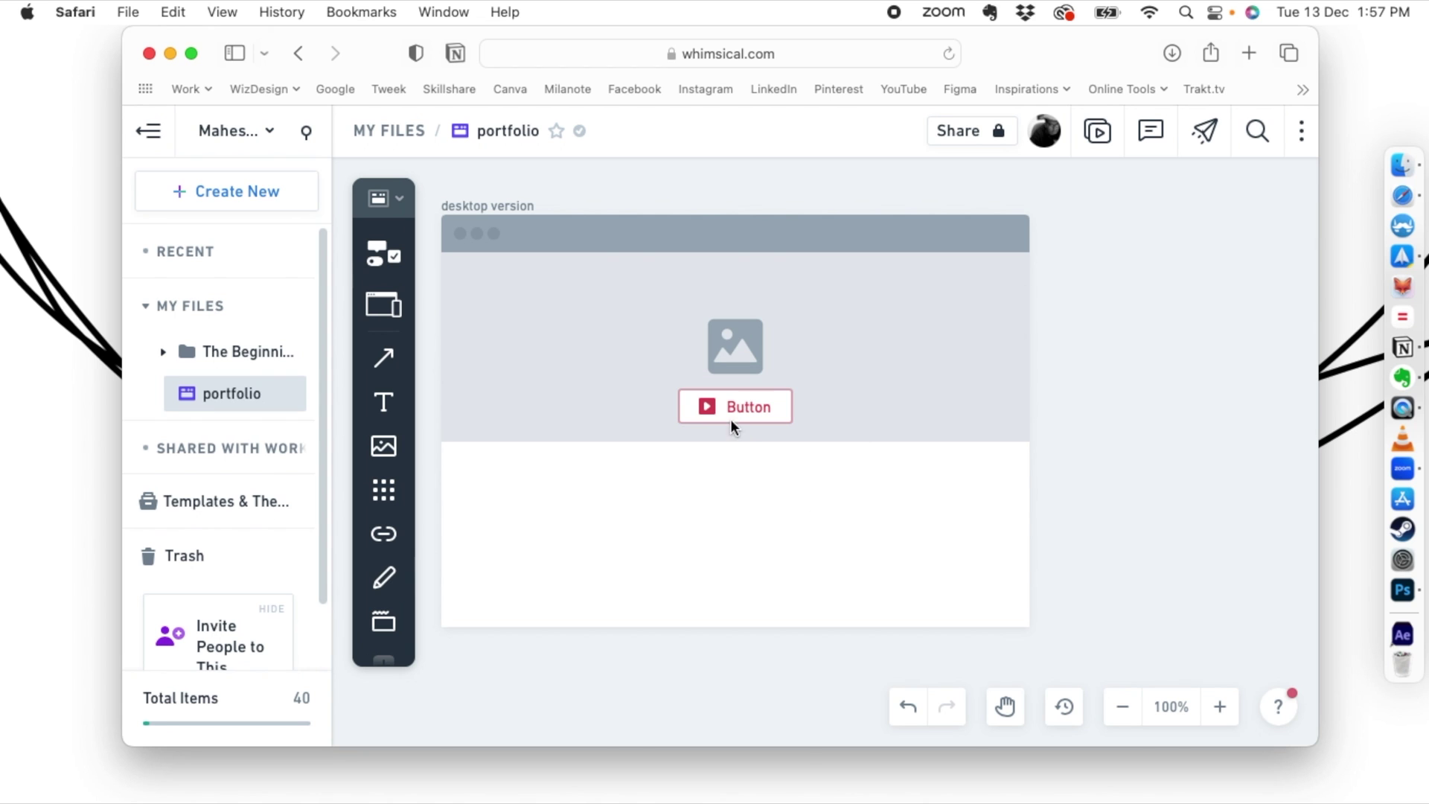
Look at the button's additional actions, such as copying and layer order, without applying any
{"action": "left_click", "coordinate": [783, 414]}
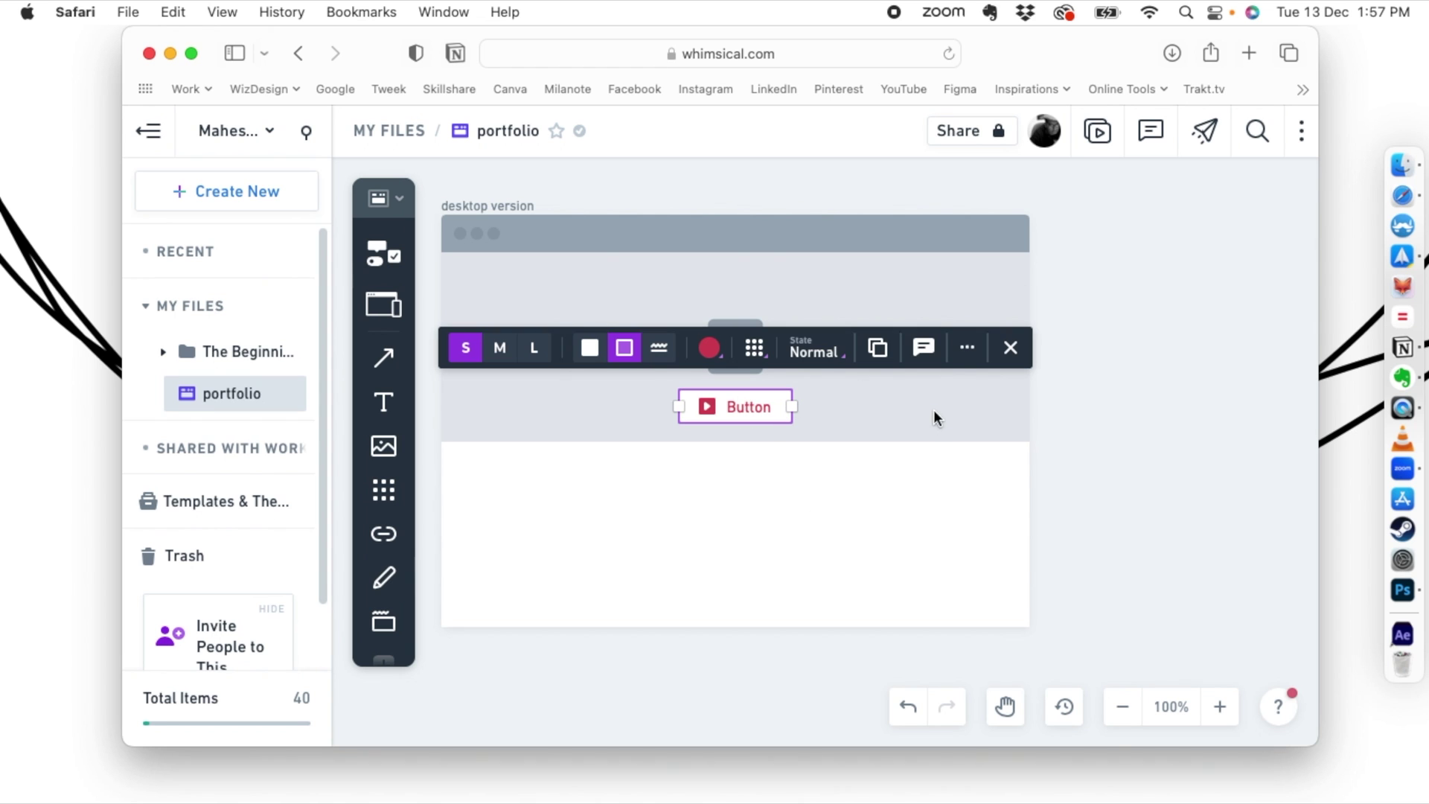
{"action": "left_click", "coordinate": [967, 349]}
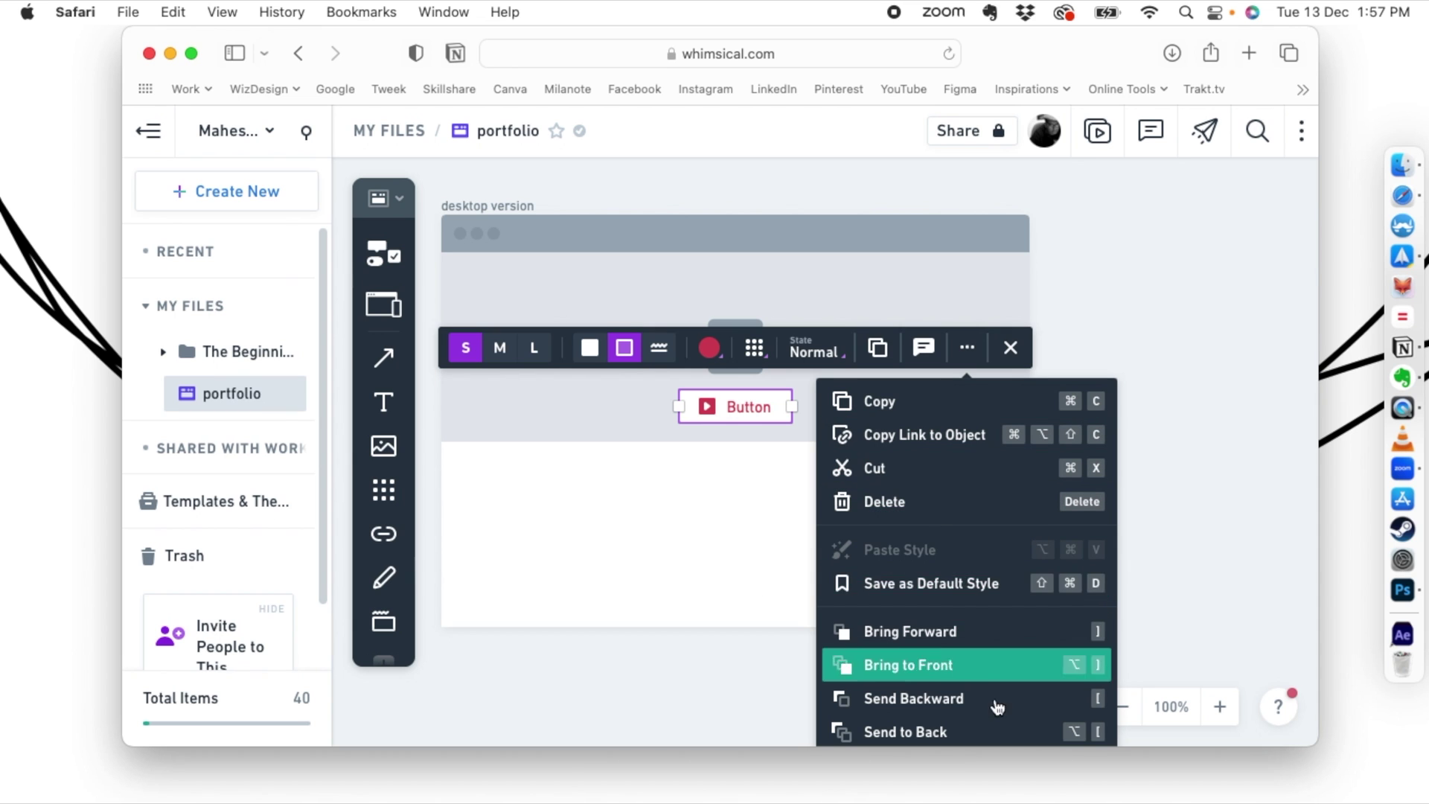
{"action": "left_click", "coordinate": [687, 478]}
Nudge the button slightly lower in the image banner
{"action": "left_click", "coordinate": [741, 399]}
{"action": "left_click_drag", "start_coordinate": [741, 400], "coordinate": [740, 404]}
{"action": "left_click", "coordinate": [636, 506]}
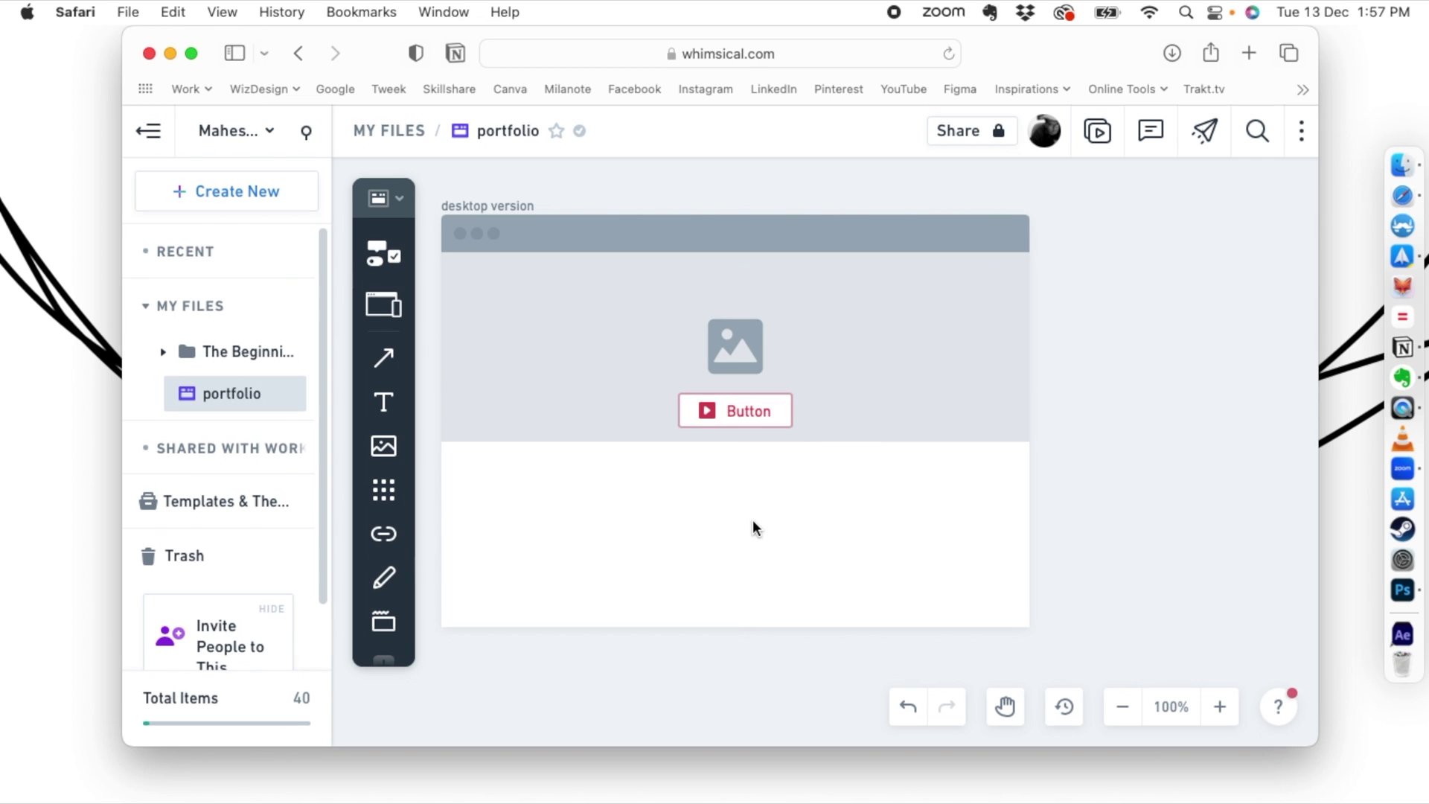
Search the elements for "lore" and draw a Lorem Ipsum block below the left part of the banner, with text size S
{"action": "scroll", "coordinate": [757, 361], "scroll_direction": "down", "scroll_amount": 2}
{"action": "scroll", "coordinate": [757, 360], "scroll_direction": "up", "scroll_amount": 3}
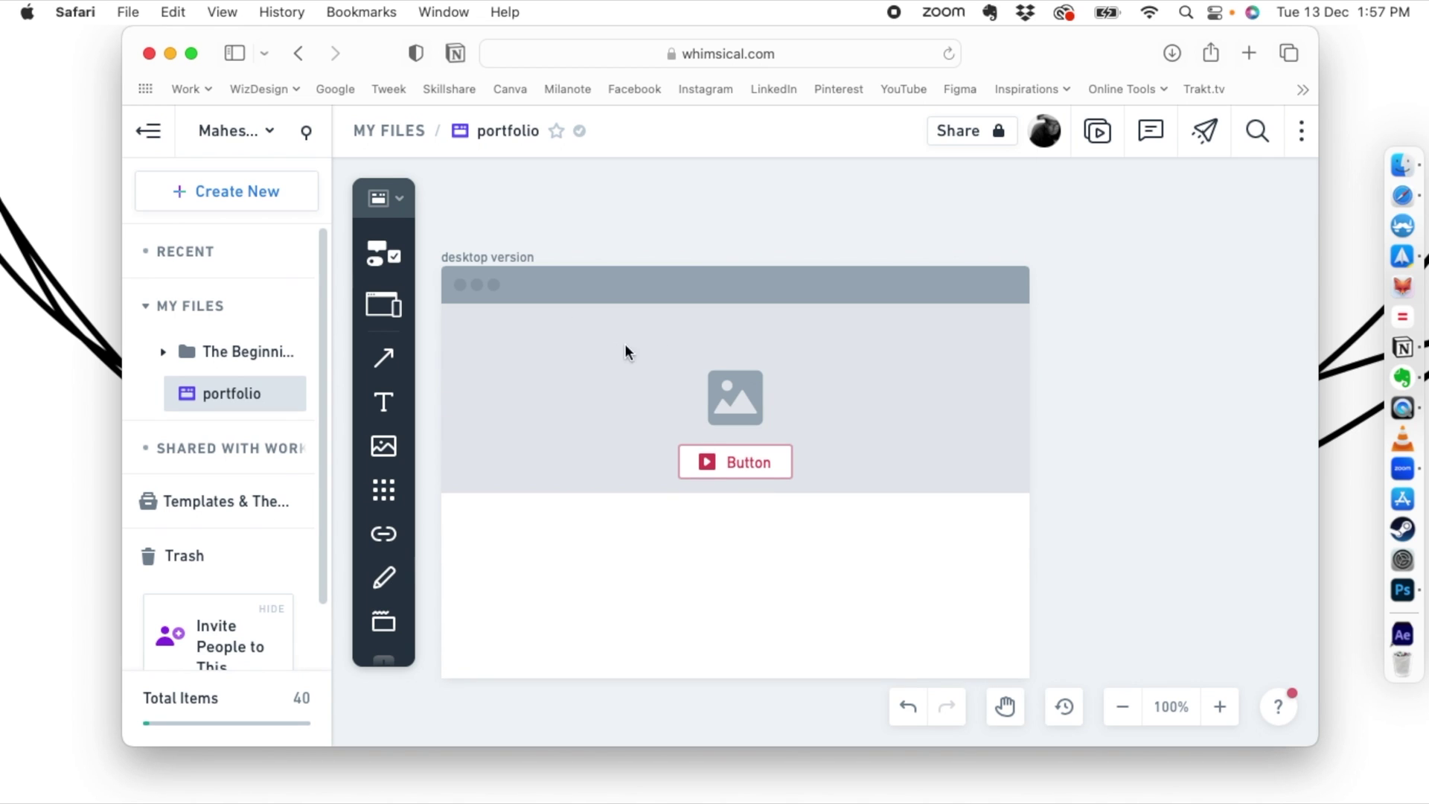
{"action": "left_click", "coordinate": [377, 257]}
{"action": "scroll", "coordinate": [481, 416], "scroll_direction": "down", "scroll_amount": 5}
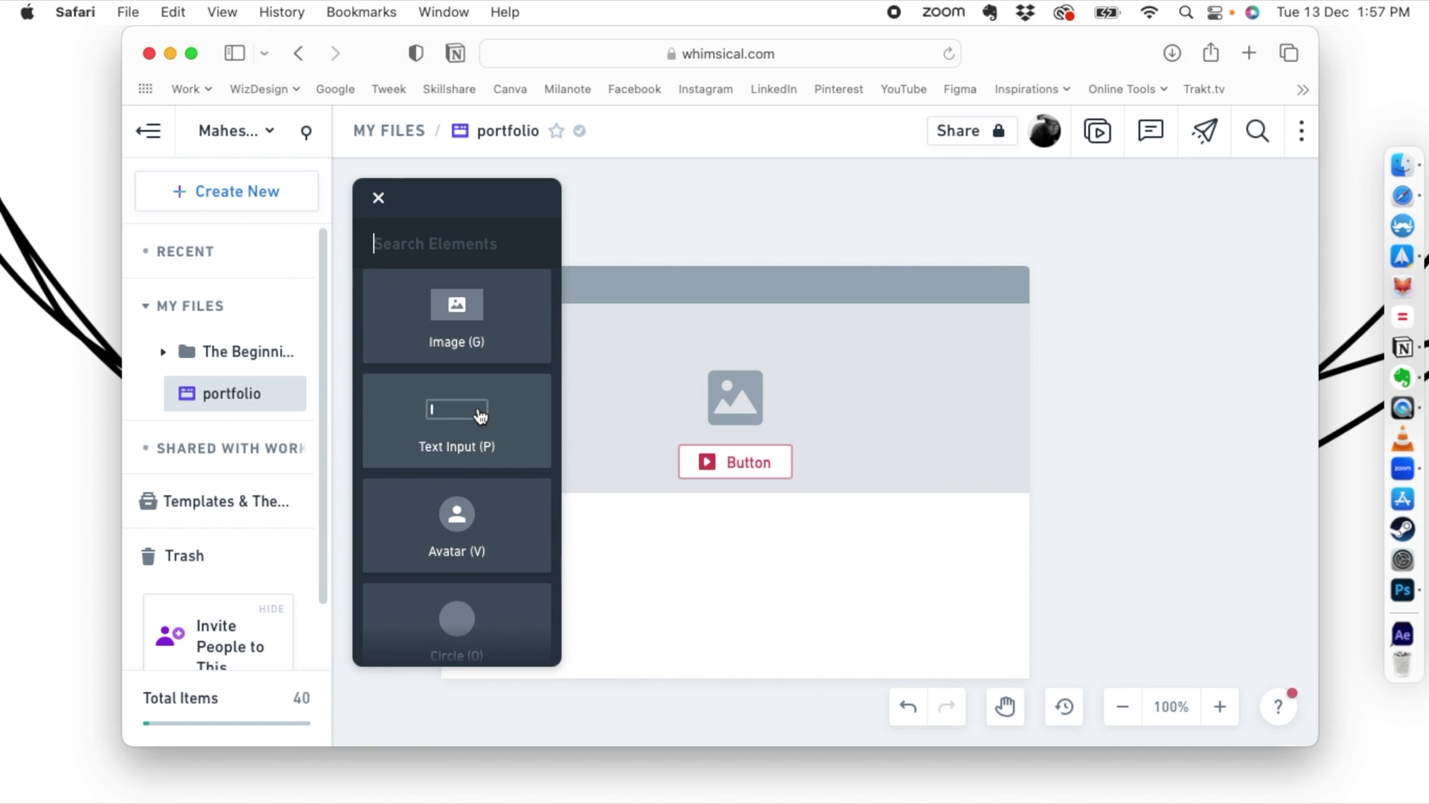
{"action": "scroll", "coordinate": [480, 416], "scroll_direction": "down", "scroll_amount": 3}
{"action": "scroll", "coordinate": [447, 419], "scroll_direction": "up", "scroll_amount": 3}
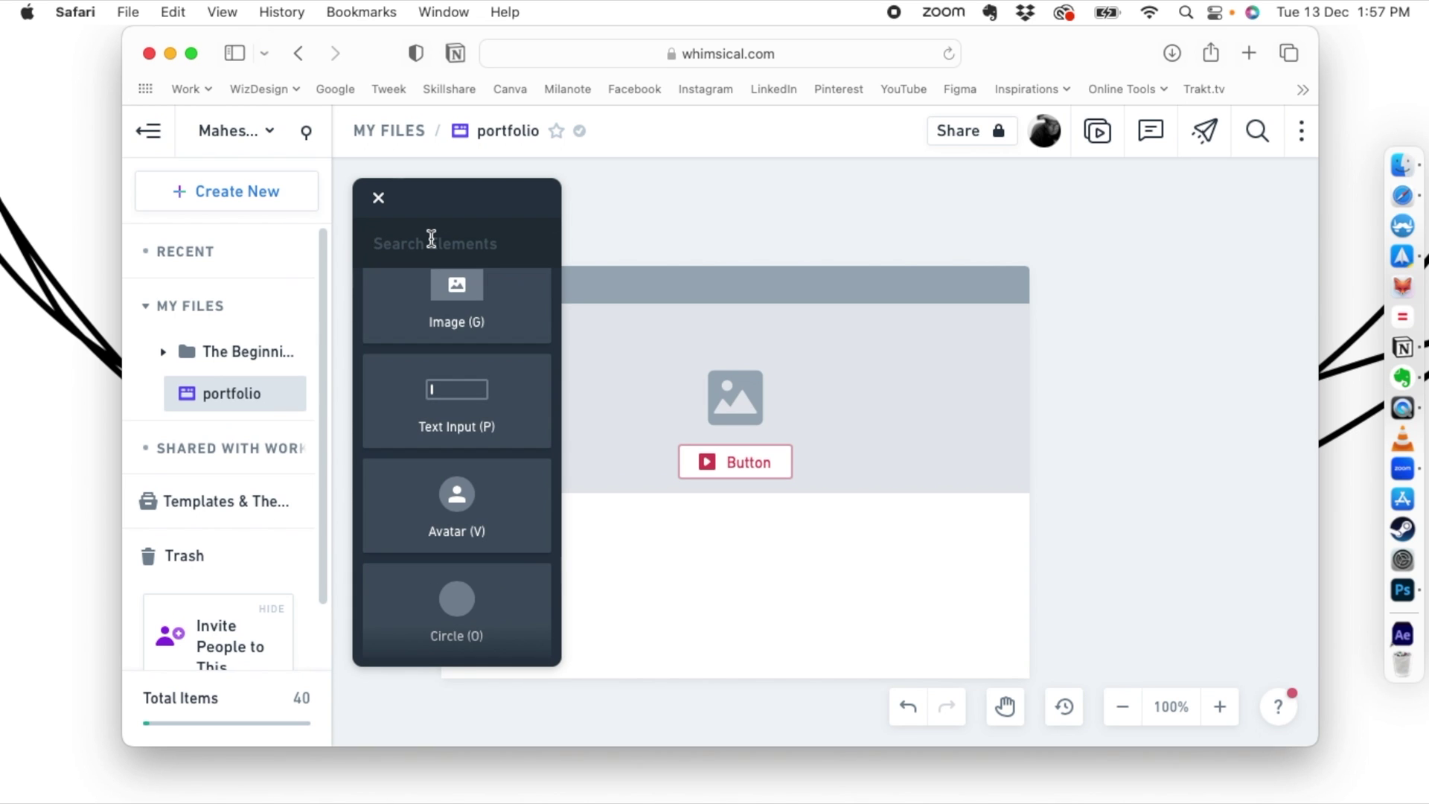
{"action": "type", "text": "lore"}
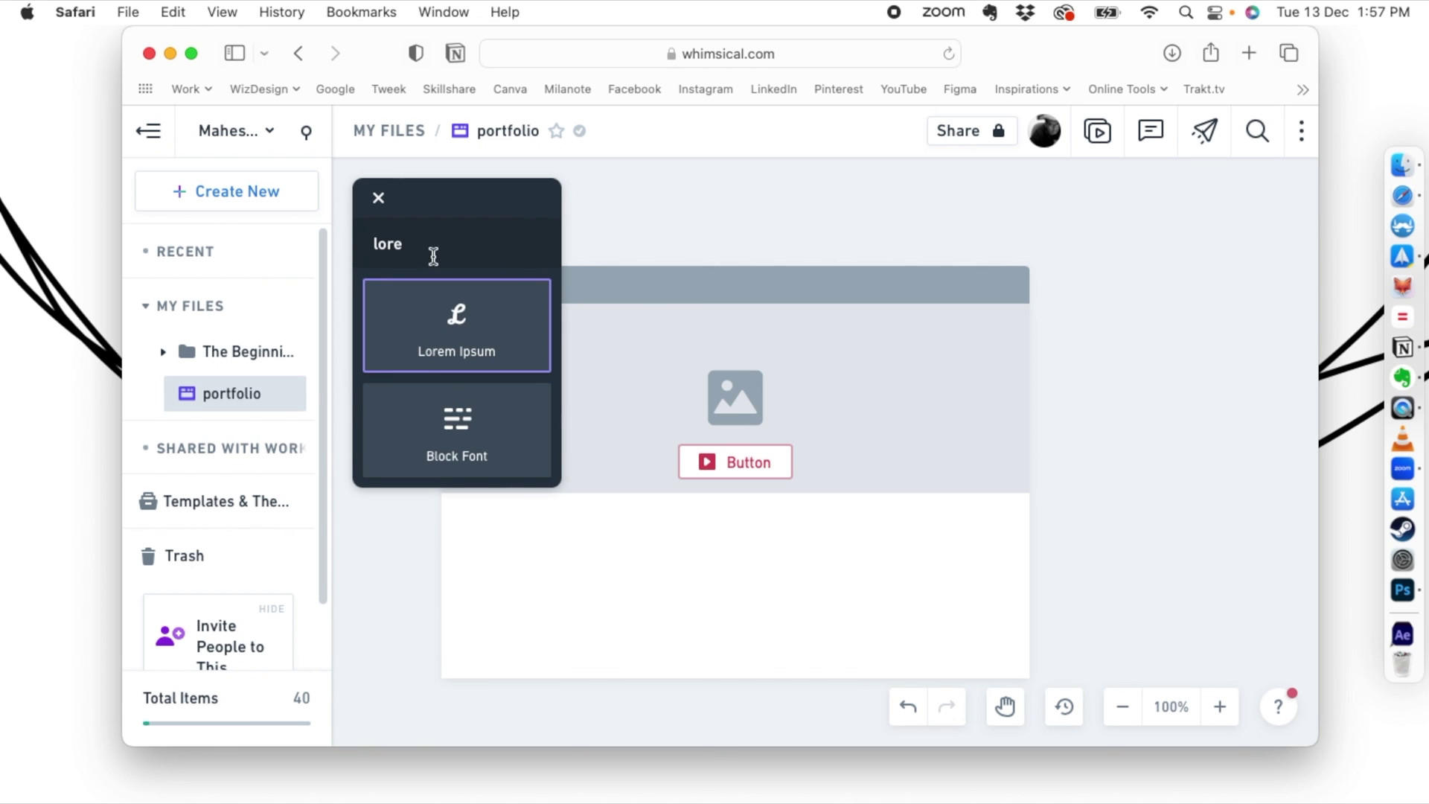
{"action": "left_click", "coordinate": [454, 321]}
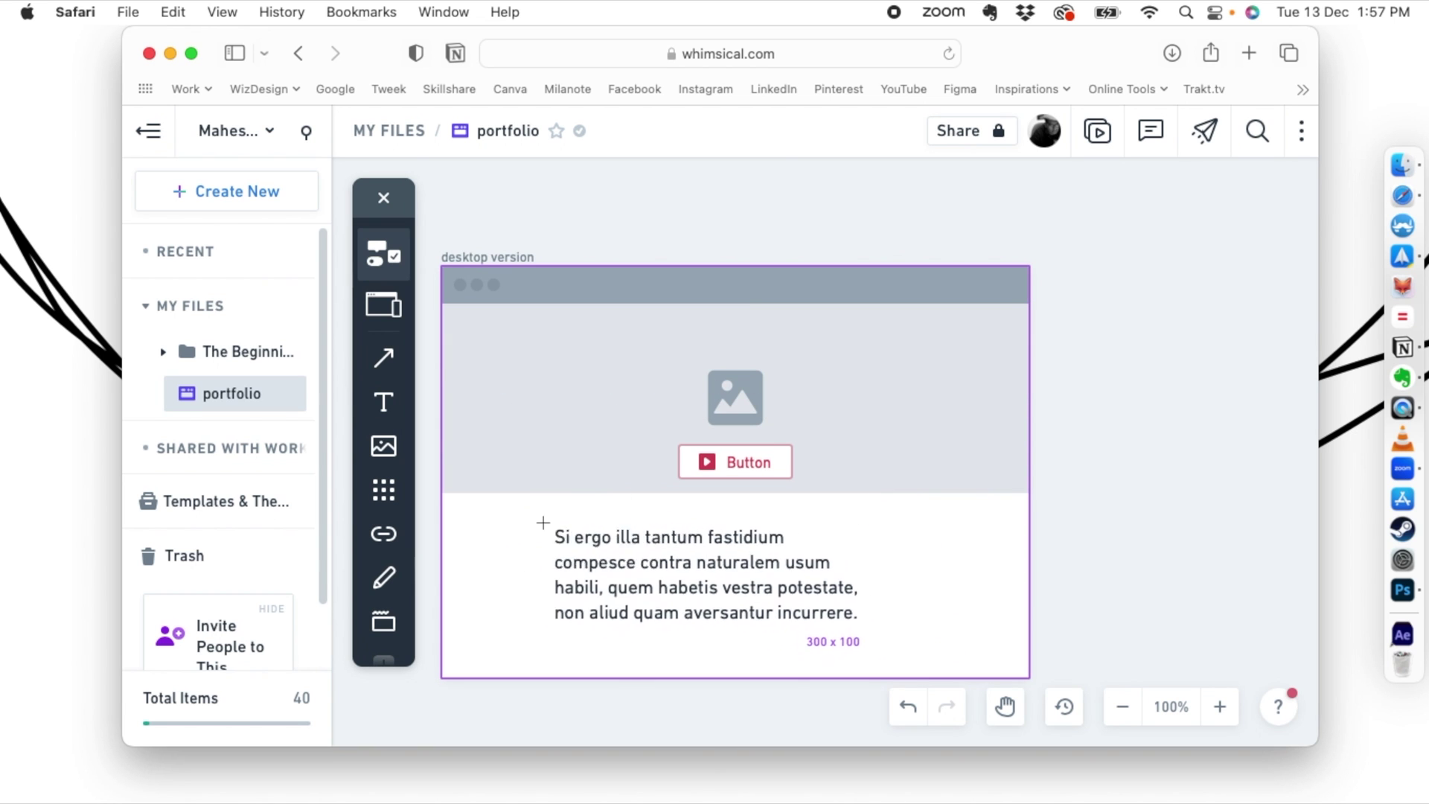
{"action": "left_click_drag", "start_coordinate": [478, 510], "coordinate": [730, 645]}
{"action": "left_click", "coordinate": [461, 465]}
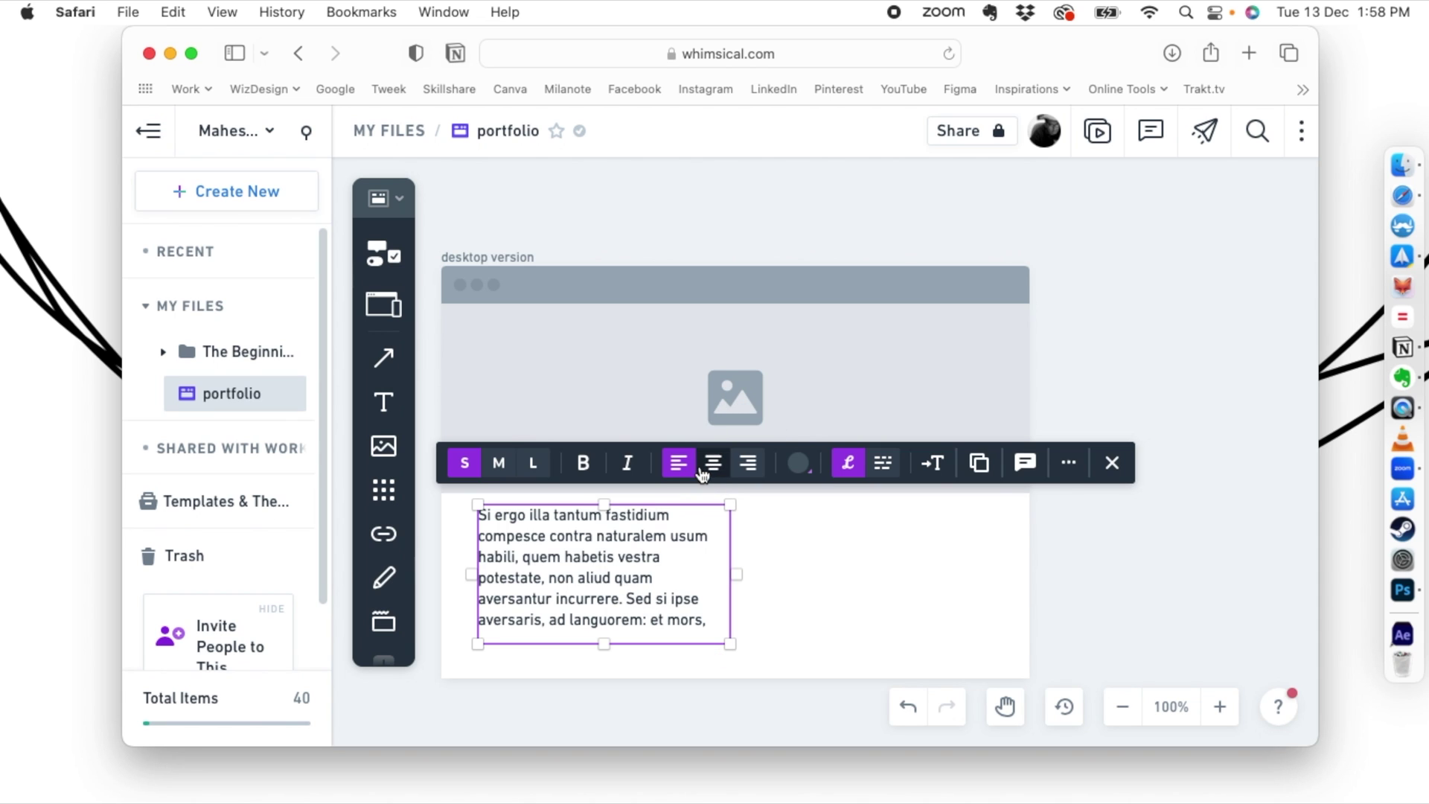
Reshuffle the Lorem Ipsum text several times and switch the block to Block Font placeholder text
{"action": "left_click", "coordinate": [848, 463]}
{"action": "left_click", "coordinate": [848, 463]}
{"action": "left_click", "coordinate": [849, 463]}
{"action": "left_click", "coordinate": [848, 463]}
{"action": "left_click", "coordinate": [848, 463]}
{"action": "left_click", "coordinate": [849, 463]}
{"action": "left_click", "coordinate": [848, 463]}
{"action": "left_click", "coordinate": [849, 463]}
{"action": "left_click", "coordinate": [884, 465]}
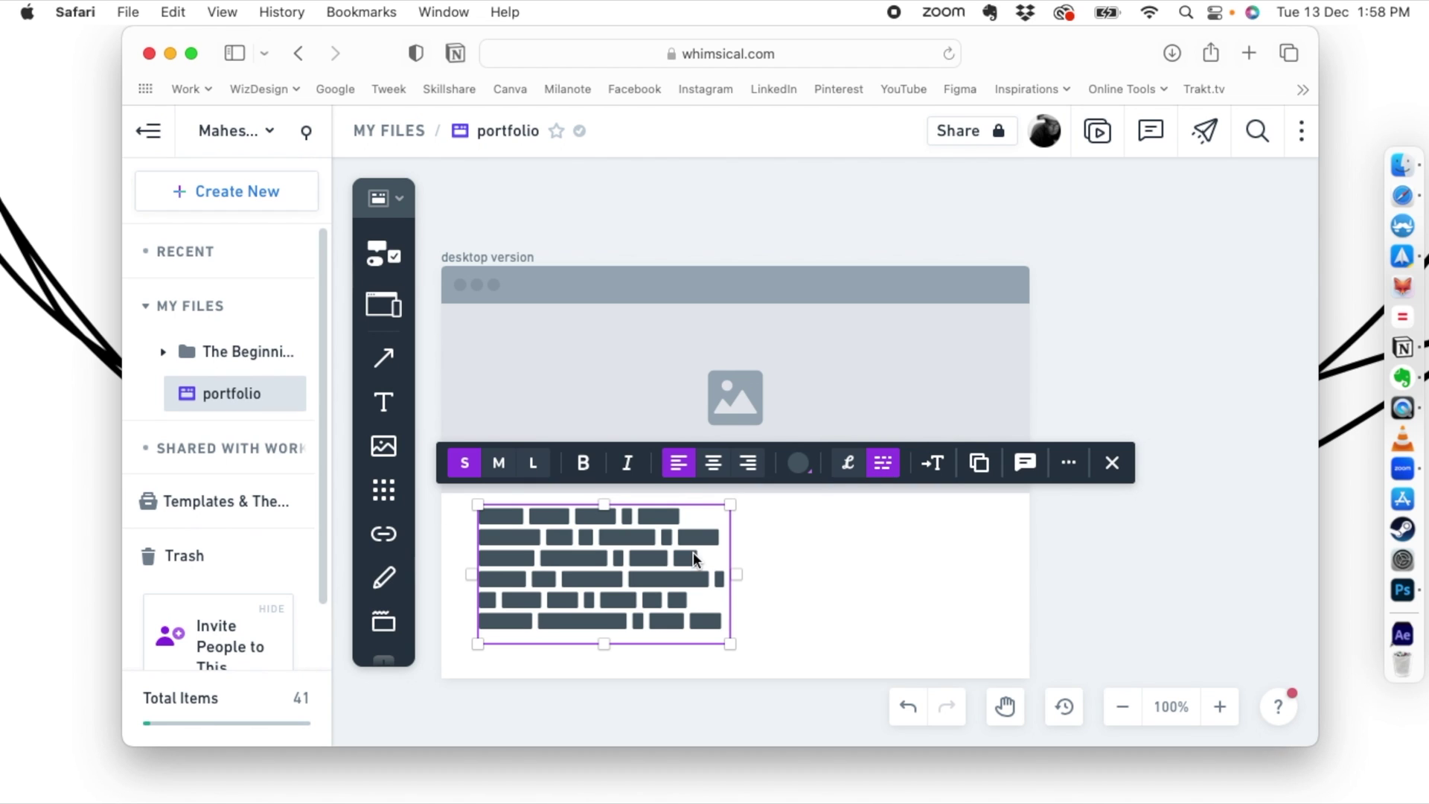
{"action": "left_click", "coordinate": [869, 466]}
{"action": "left_click", "coordinate": [788, 597]}
Narrow the placeholder text block from its right side and move it slightly lower in the white area
{"action": "left_click", "coordinate": [634, 613]}
{"action": "left_click_drag", "start_coordinate": [729, 647], "coordinate": [677, 649]}
{"action": "left_click", "coordinate": [792, 582]}
{"action": "left_click", "coordinate": [543, 578]}
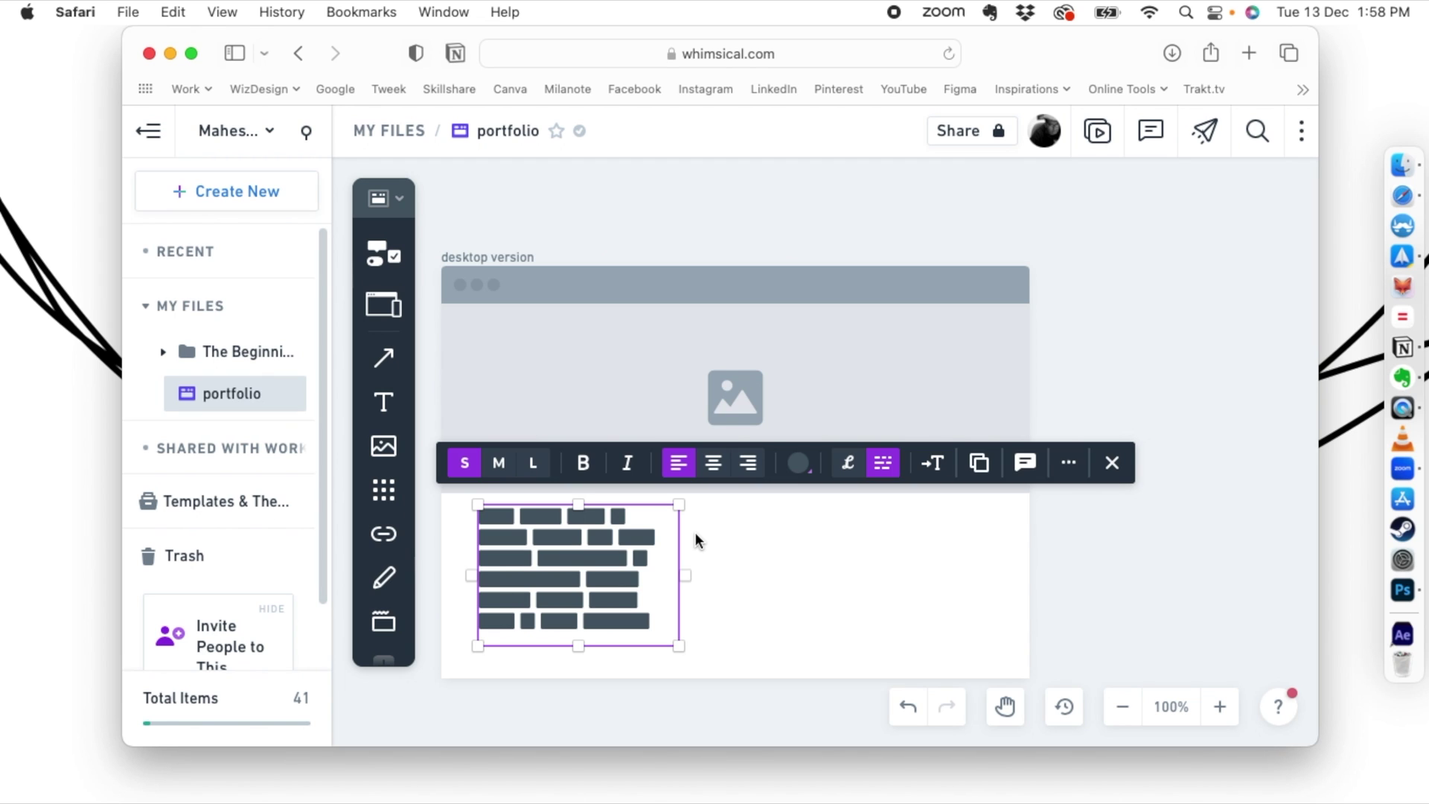
{"action": "left_click", "coordinate": [733, 557]}
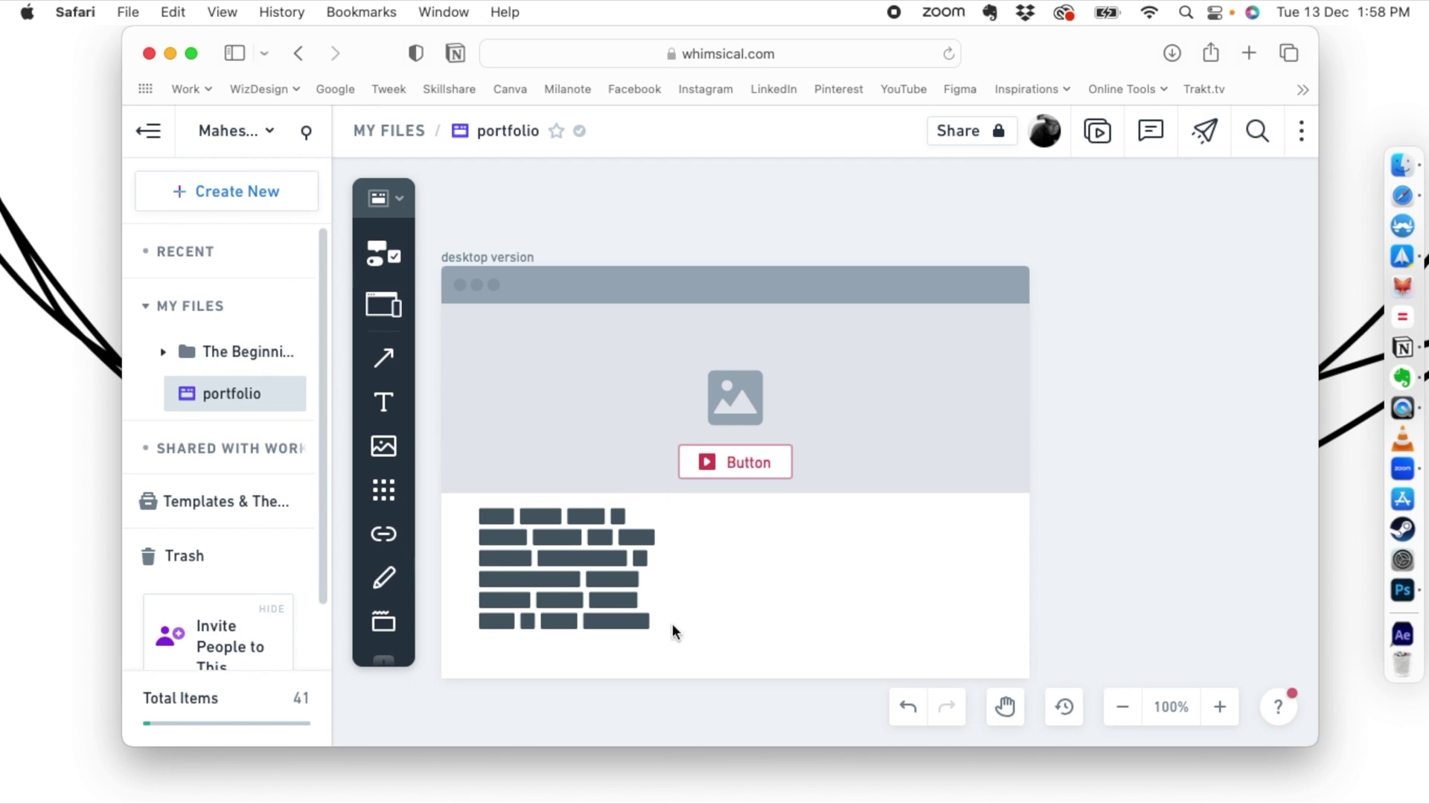
{"action": "left_click", "coordinate": [606, 541]}
{"action": "left_click_drag", "start_coordinate": [587, 561], "coordinate": [591, 568]}
Try converting the placeholder block to regular text and undo the conversion
{"action": "left_click", "coordinate": [546, 564]}
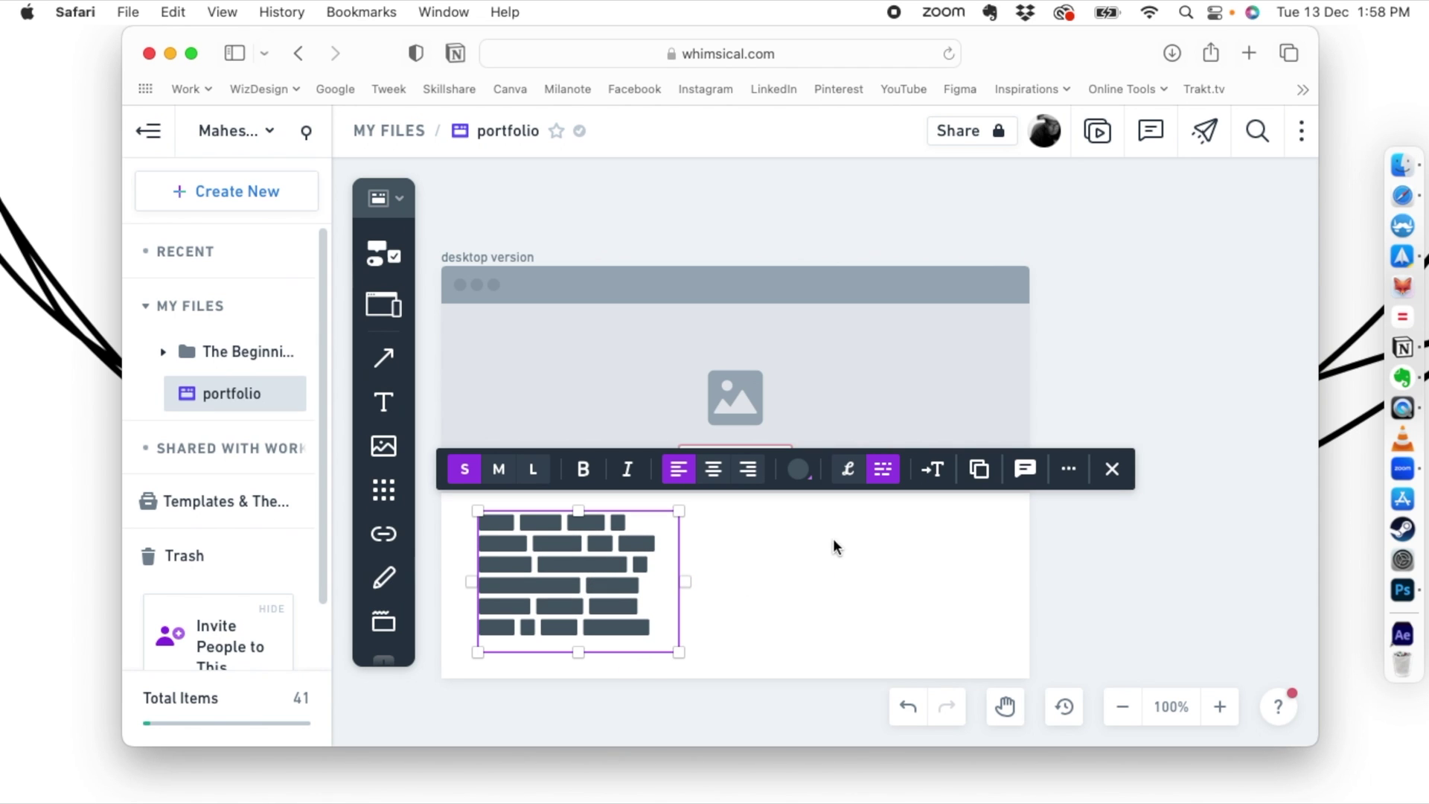
{"action": "left_click", "coordinate": [946, 482]}
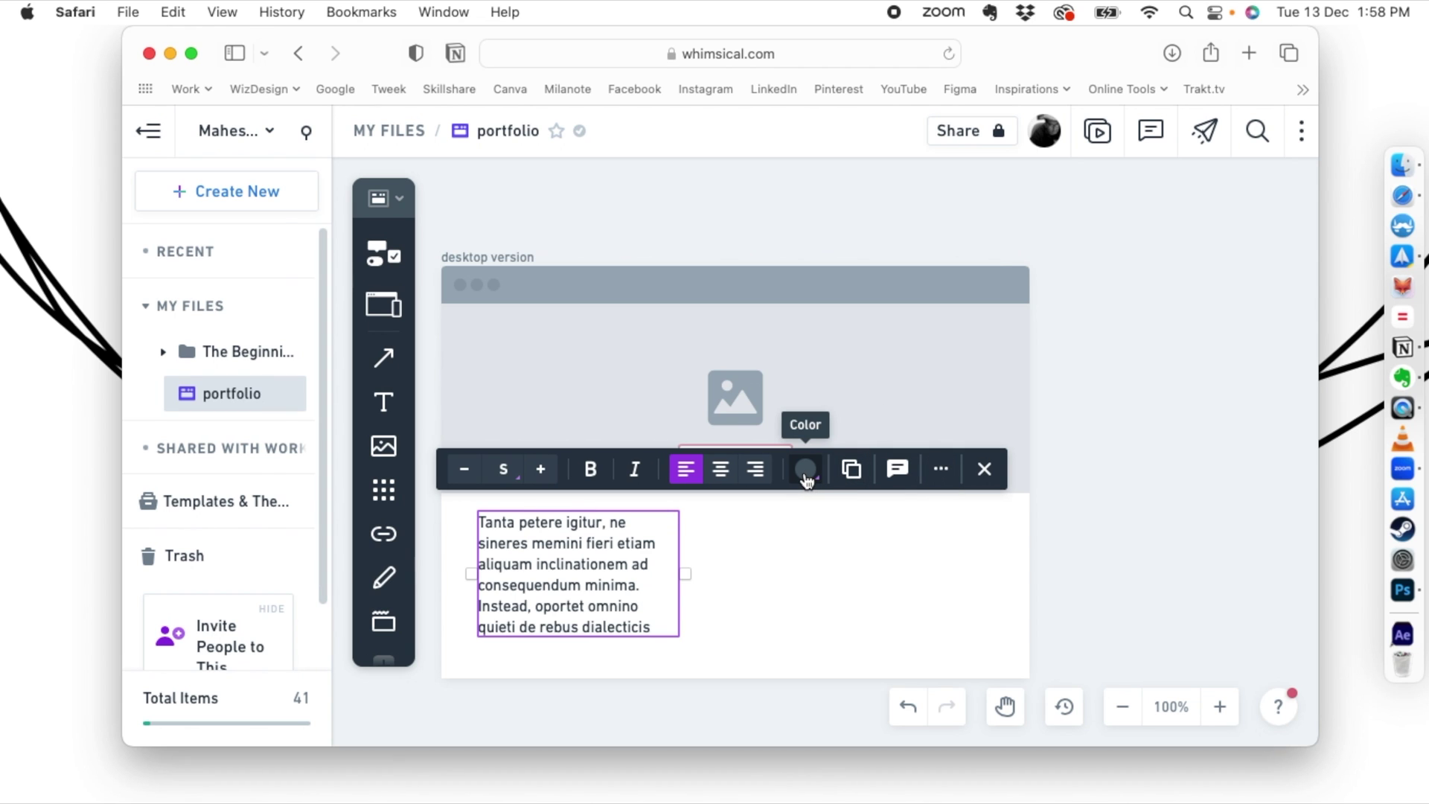
{"action": "key", "text": "super+z"}
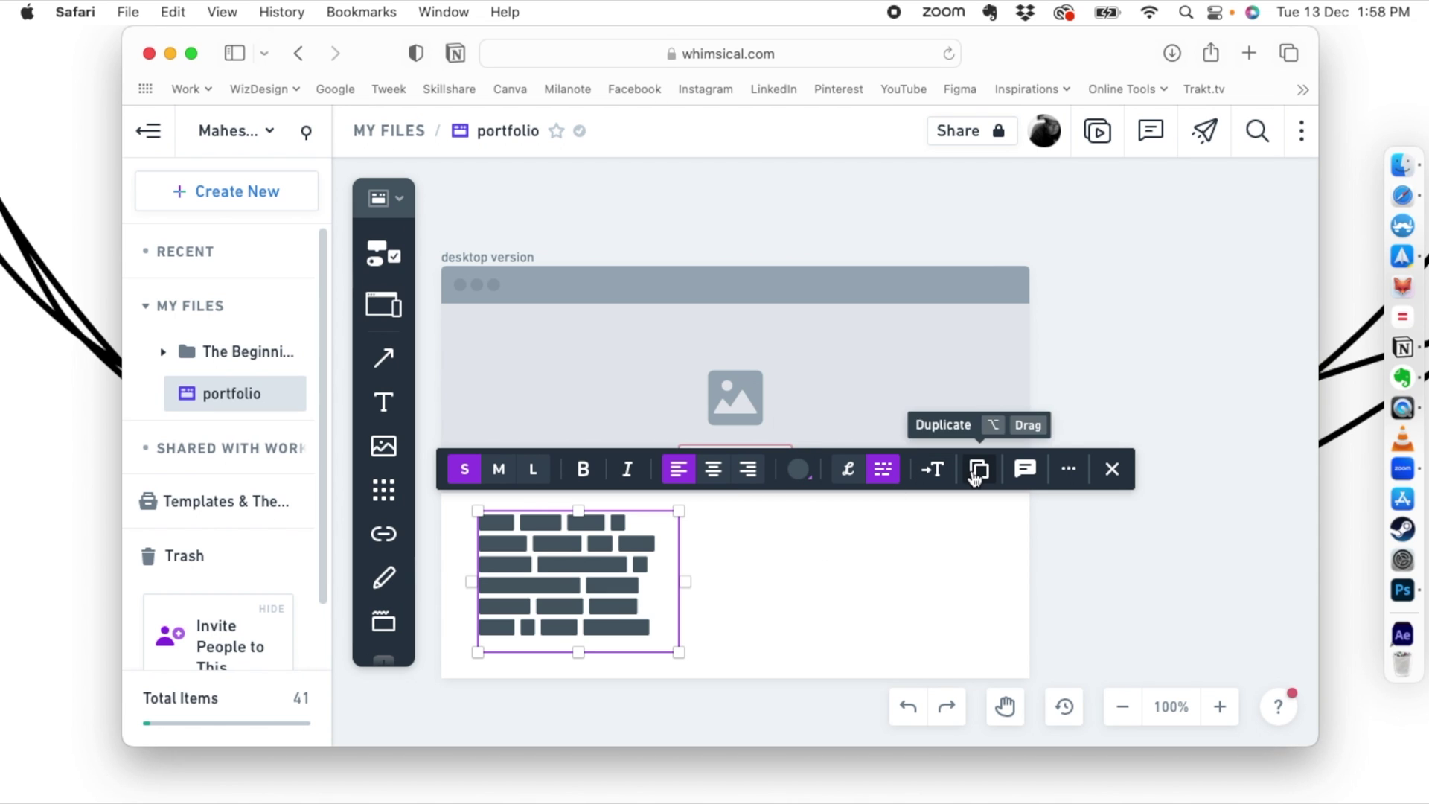
{"action": "left_click", "coordinate": [747, 614]}
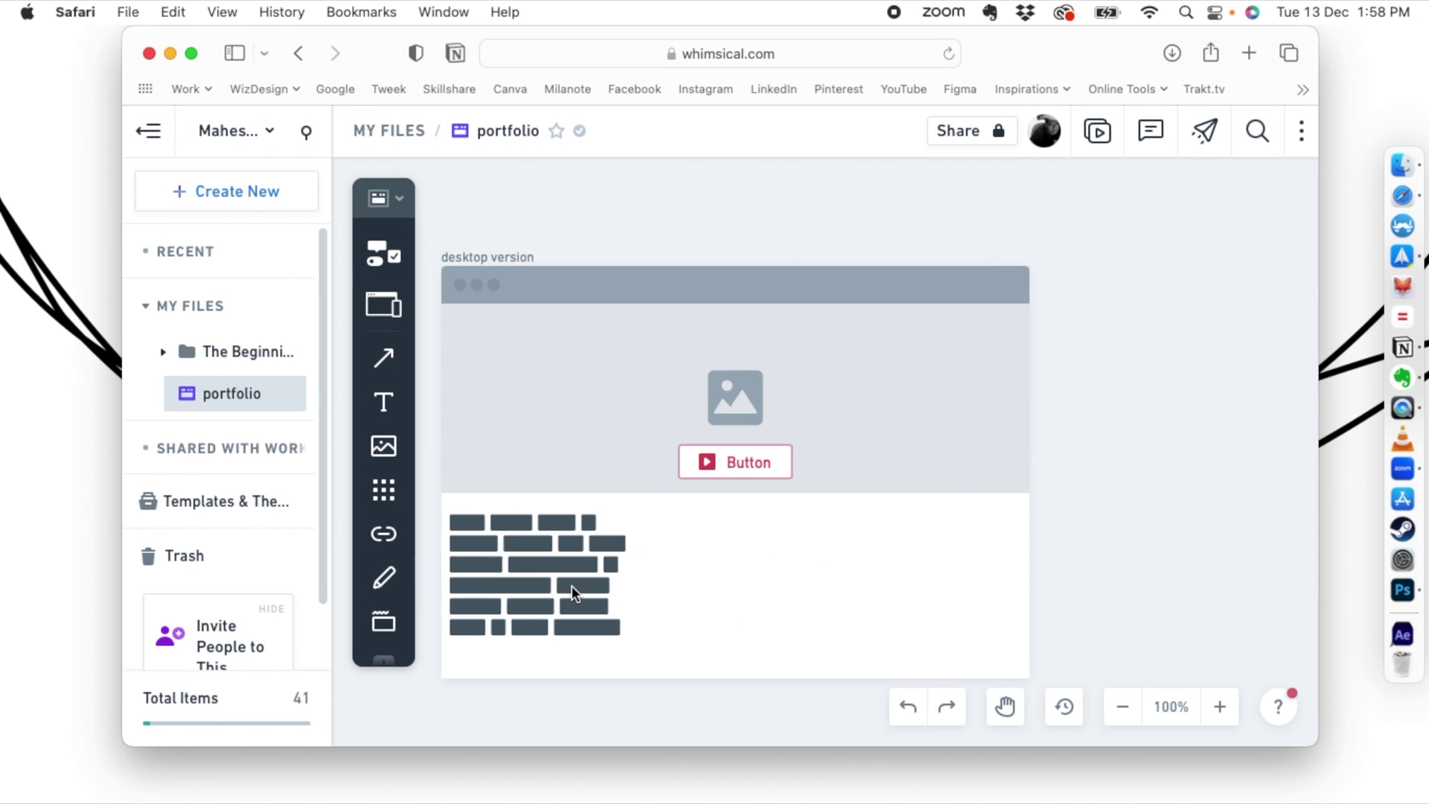
Duplicate the placeholder text block into the right half of the white area, level with the original
{"action": "left_click", "coordinate": [562, 583]}
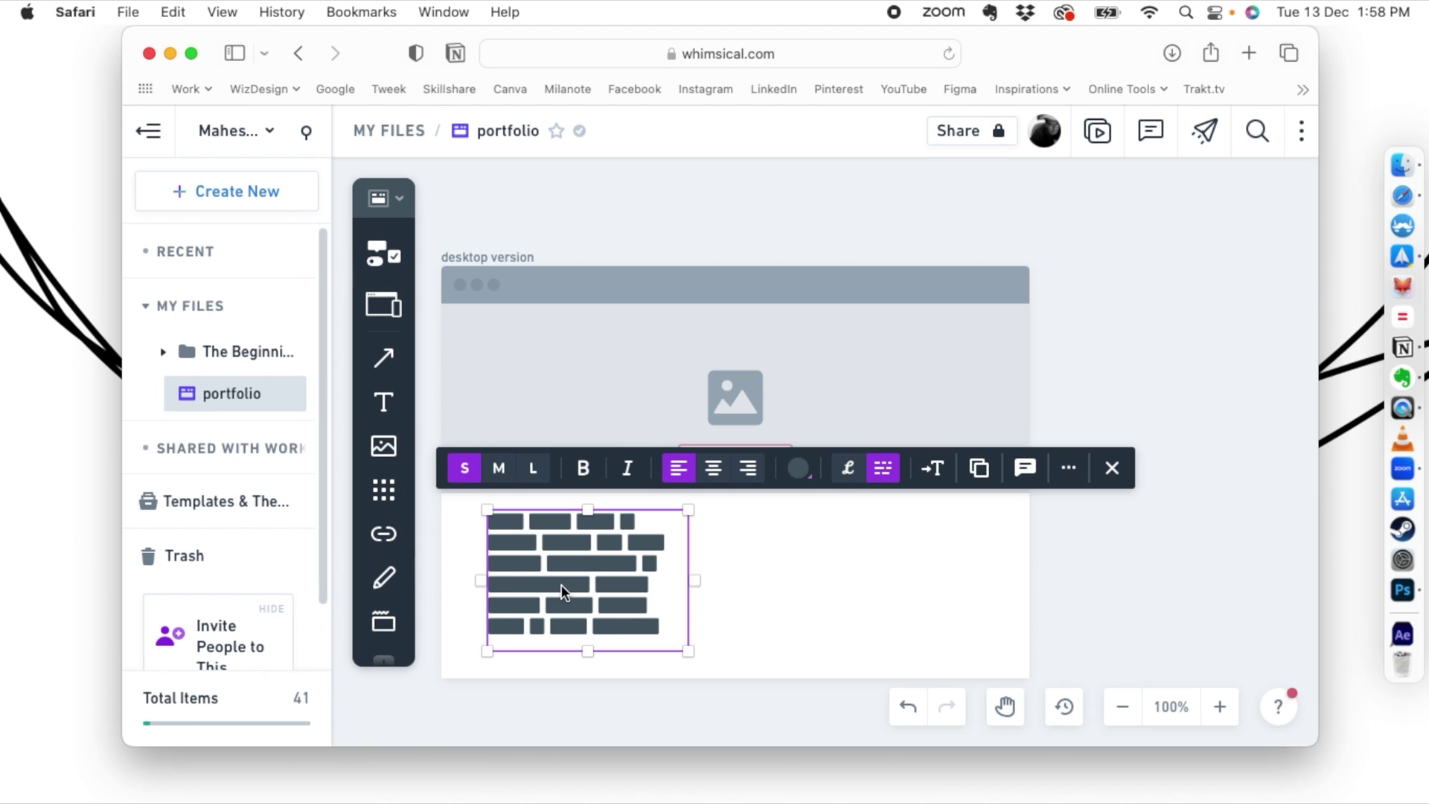
{"action": "left_click_drag", "start_coordinate": [561, 584], "coordinate": [889, 547]}
{"action": "left_click", "coordinate": [766, 559]}
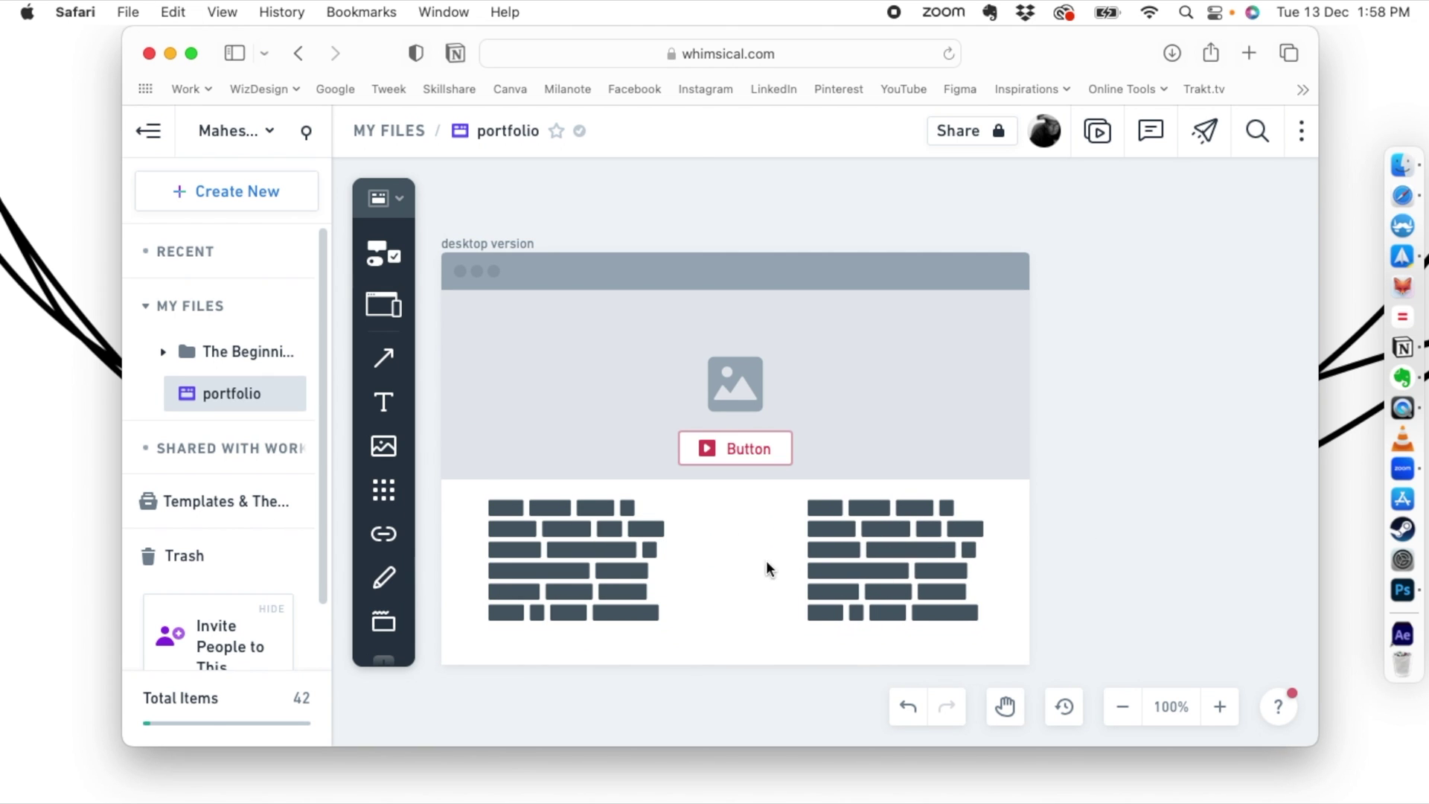
Add a star rating under the first placeholder text block, above the divider line, and set its size to Small
{"action": "left_click", "coordinate": [849, 638]}
{"action": "left_click", "coordinate": [849, 649]}
{"action": "scroll", "coordinate": [585, 292], "scroll_direction": "down", "scroll_amount": 3}
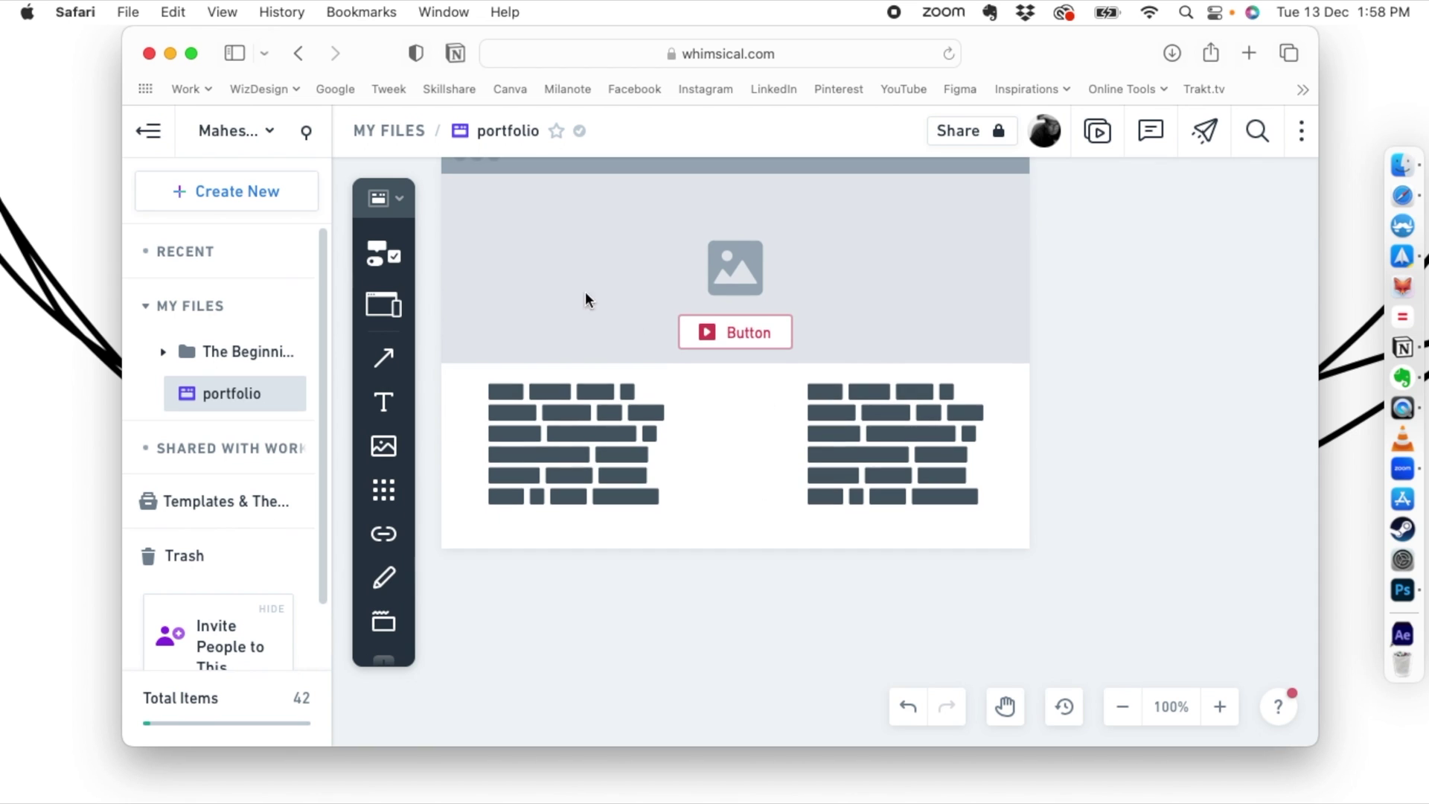
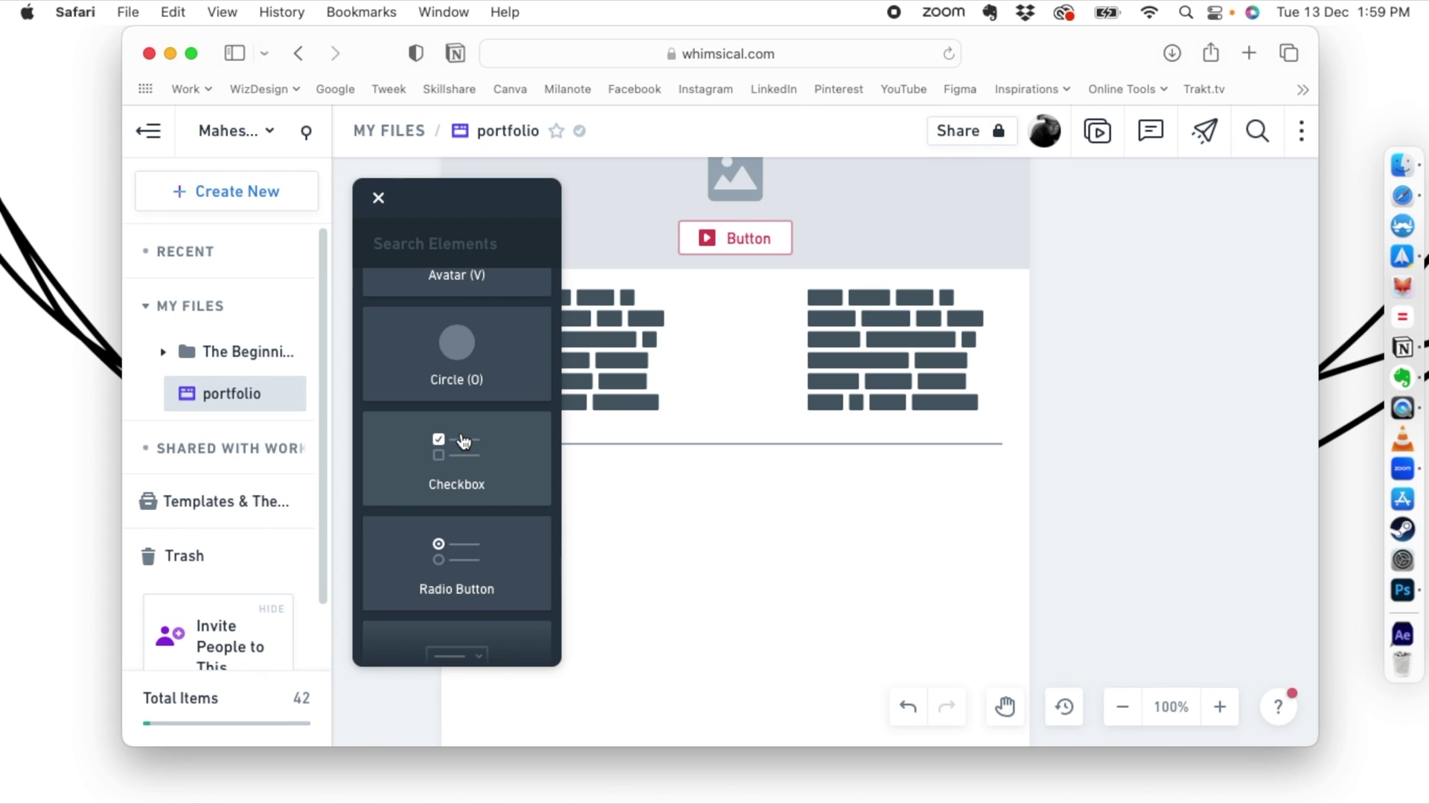
{"action": "scroll", "coordinate": [463, 441], "scroll_direction": "down", "scroll_amount": 2}
{"action": "left_click_drag", "start_coordinate": [456, 440], "coordinate": [538, 425]}
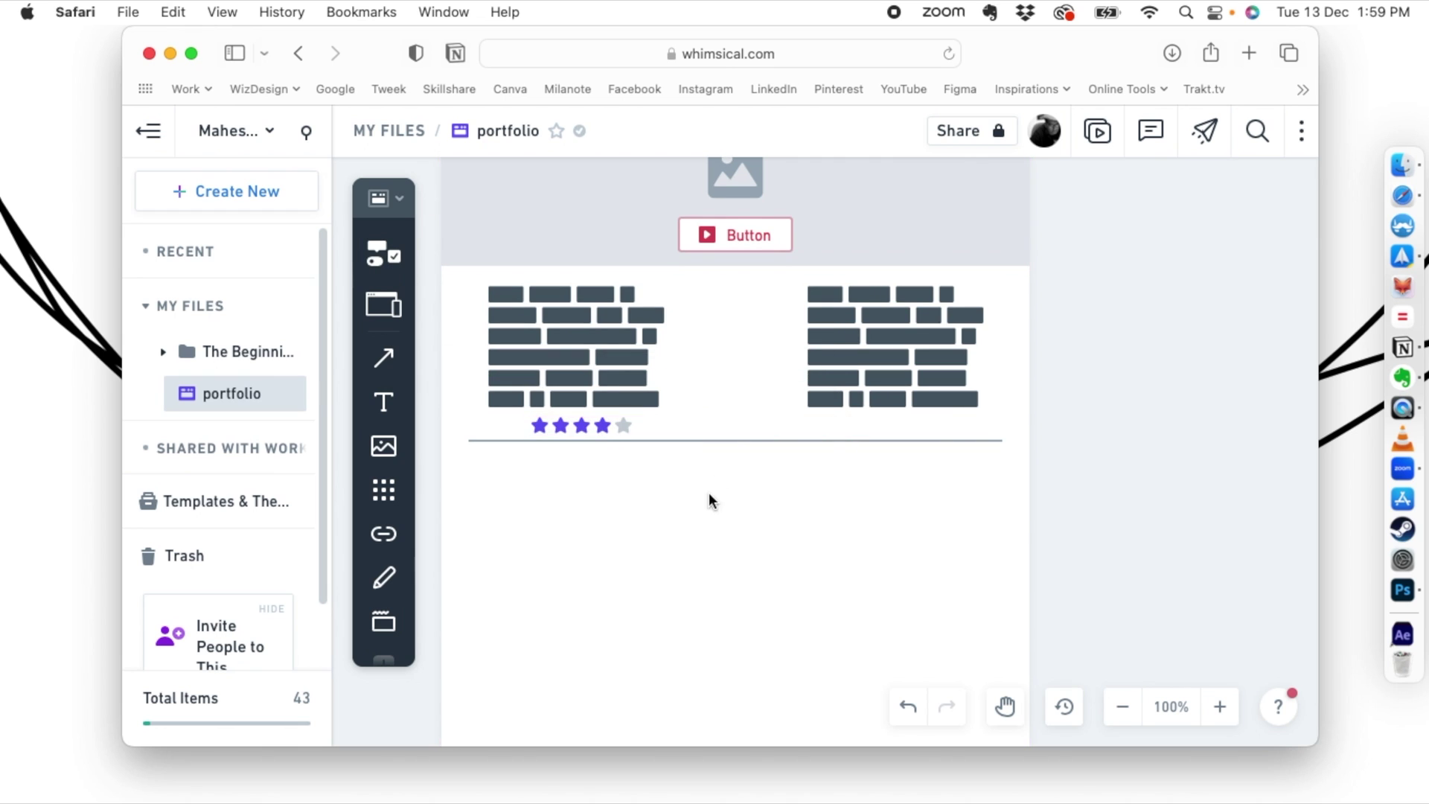
{"action": "left_click_drag", "start_coordinate": [583, 421], "coordinate": [575, 425]}
{"action": "left_click", "coordinate": [465, 374]}
{"action": "left_click", "coordinate": [561, 521]}
Duplicate the small star rating and place the copy under the second placeholder text block
{"action": "left_click", "coordinate": [580, 426]}
{"action": "left_click", "coordinate": [552, 430]}
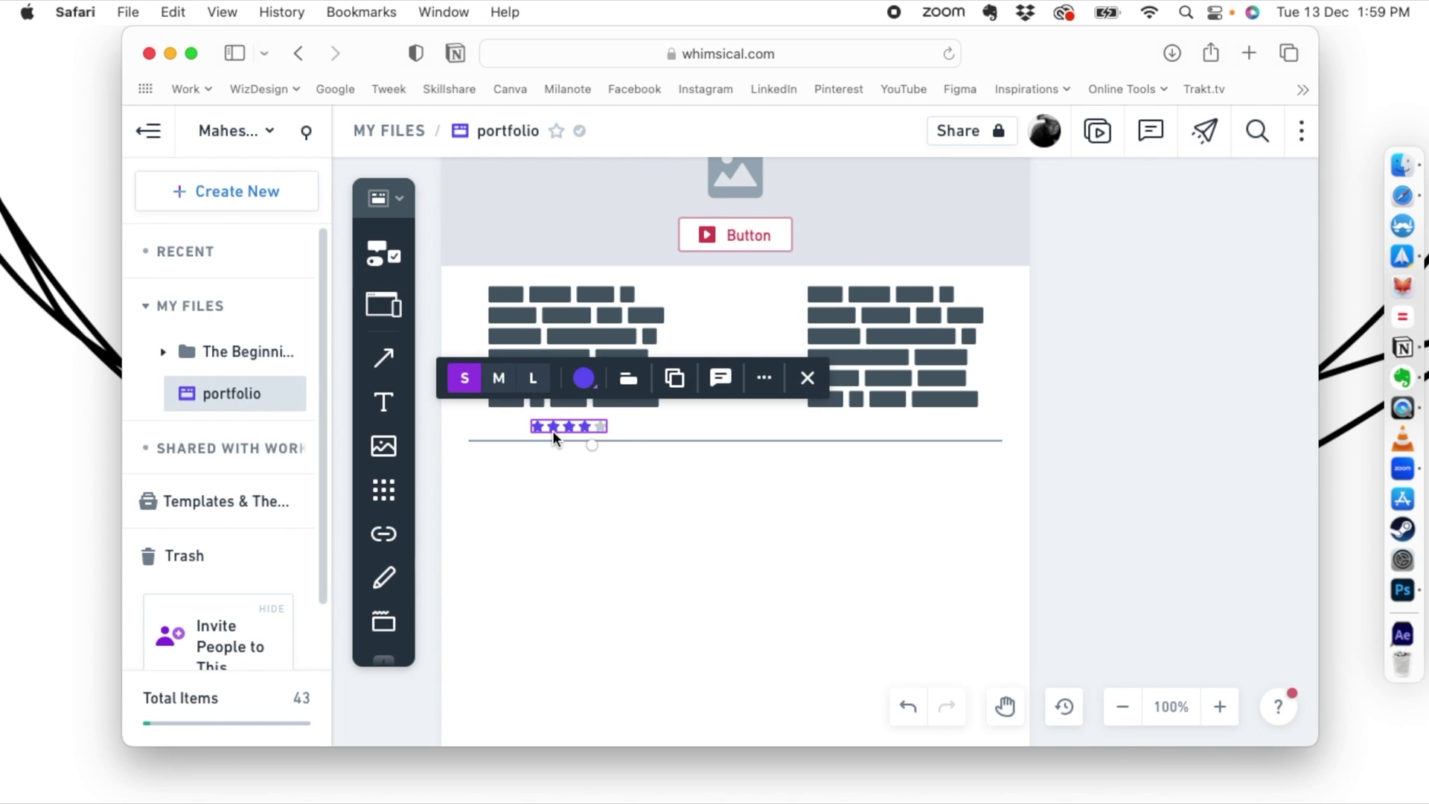
{"action": "key", "text": "super+d"}
{"action": "left_click_drag", "start_coordinate": [581, 445], "coordinate": [894, 421]}
{"action": "scroll", "coordinate": [629, 506], "scroll_direction": "up", "scroll_amount": 9}
{"action": "scroll", "coordinate": [615, 480], "scroll_direction": "down", "scroll_amount": 7}
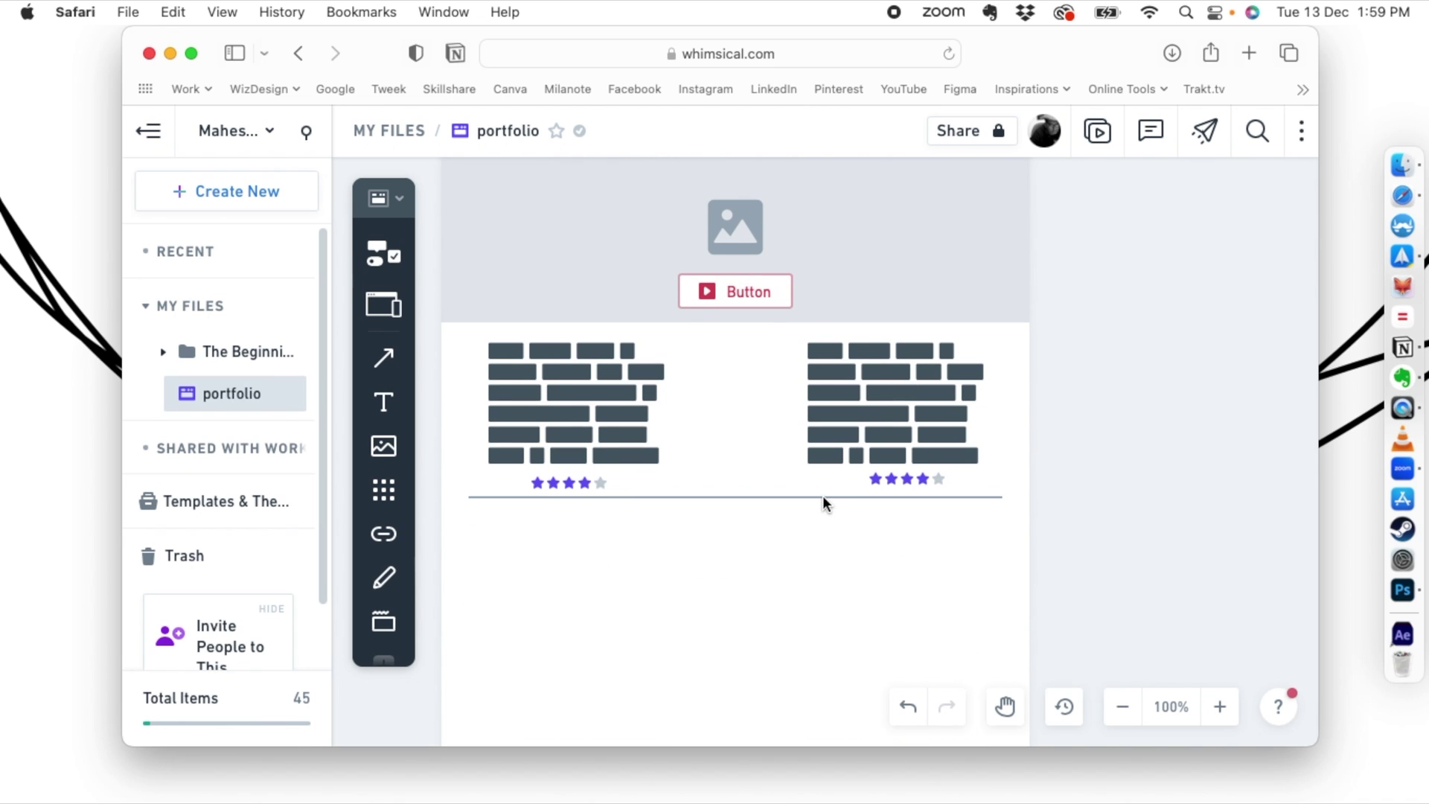
{"action": "scroll", "coordinate": [788, 559], "scroll_direction": "down", "scroll_amount": 3}
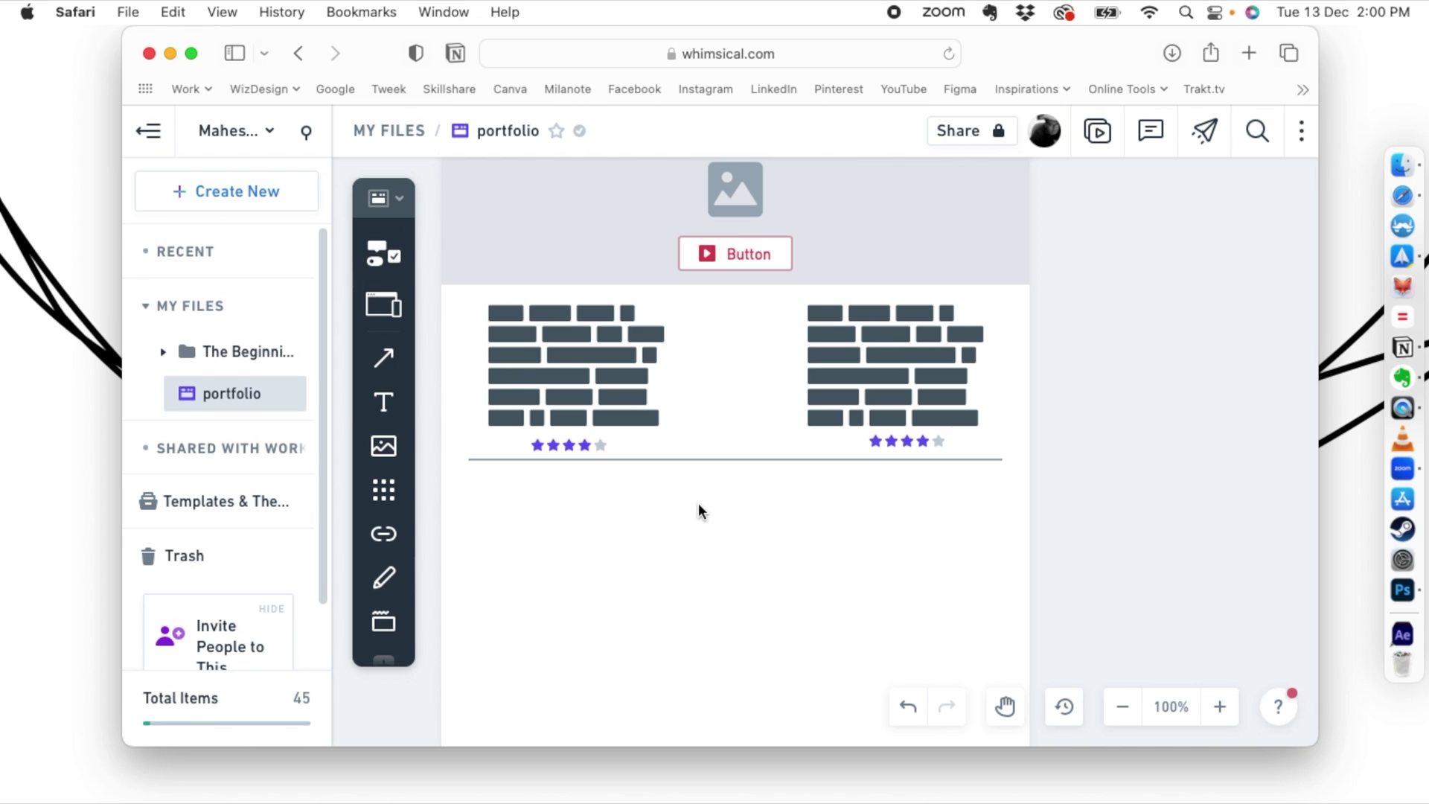
{"action": "scroll", "coordinate": [699, 503], "scroll_direction": "down", "scroll_amount": 5}
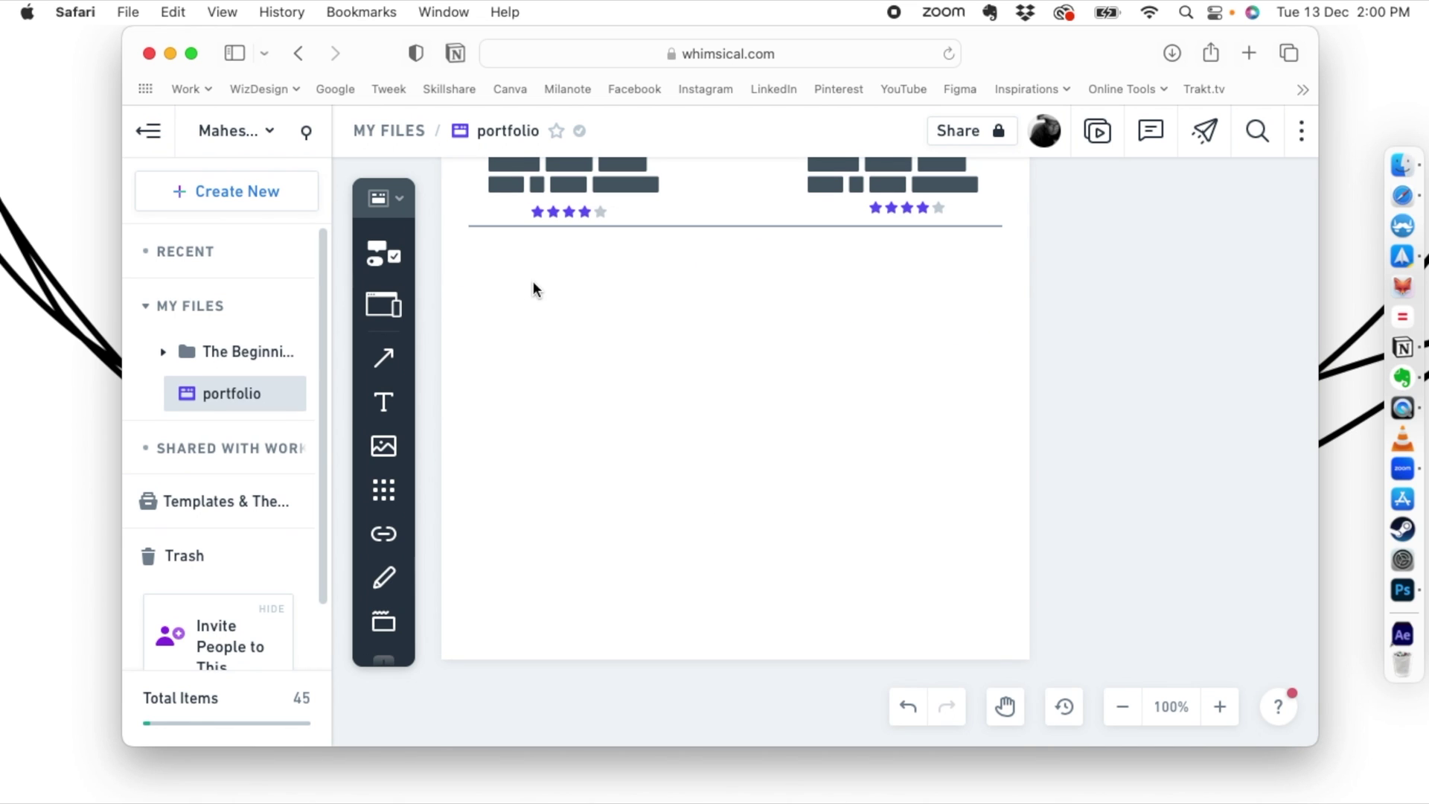
Add a video placeholder spanning nearly the full page width just below the divider line
{"action": "scroll", "coordinate": [537, 391], "scroll_direction": "up", "scroll_amount": 7}
{"action": "scroll", "coordinate": [536, 387], "scroll_direction": "down", "scroll_amount": 1}
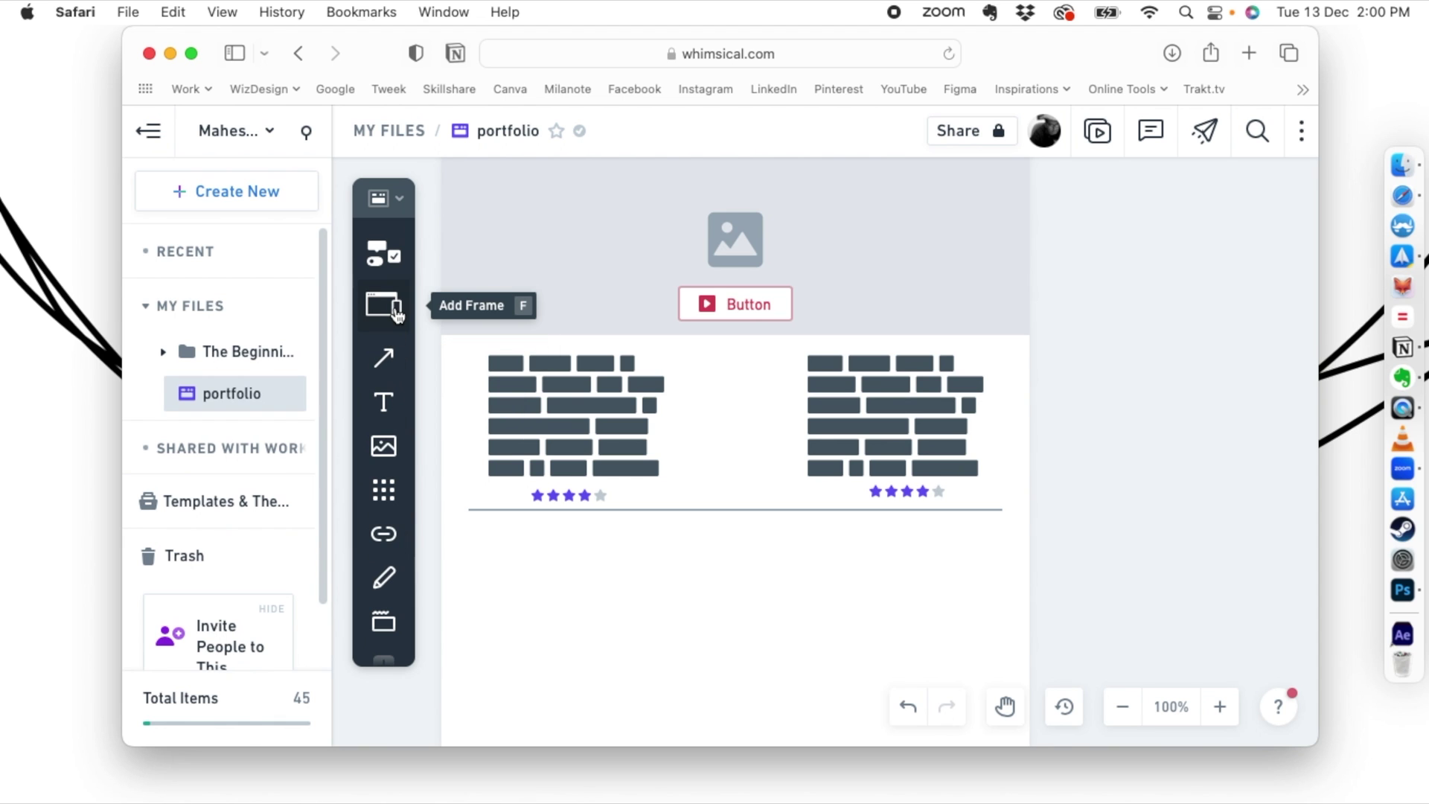
{"action": "left_click", "coordinate": [383, 253]}
{"action": "scroll", "coordinate": [450, 480], "scroll_direction": "down", "scroll_amount": 3}
{"action": "scroll", "coordinate": [450, 480], "scroll_direction": "down", "scroll_amount": 12}
{"action": "scroll", "coordinate": [452, 483], "scroll_direction": "down", "scroll_amount": 5}
{"action": "left_click", "coordinate": [471, 372]}
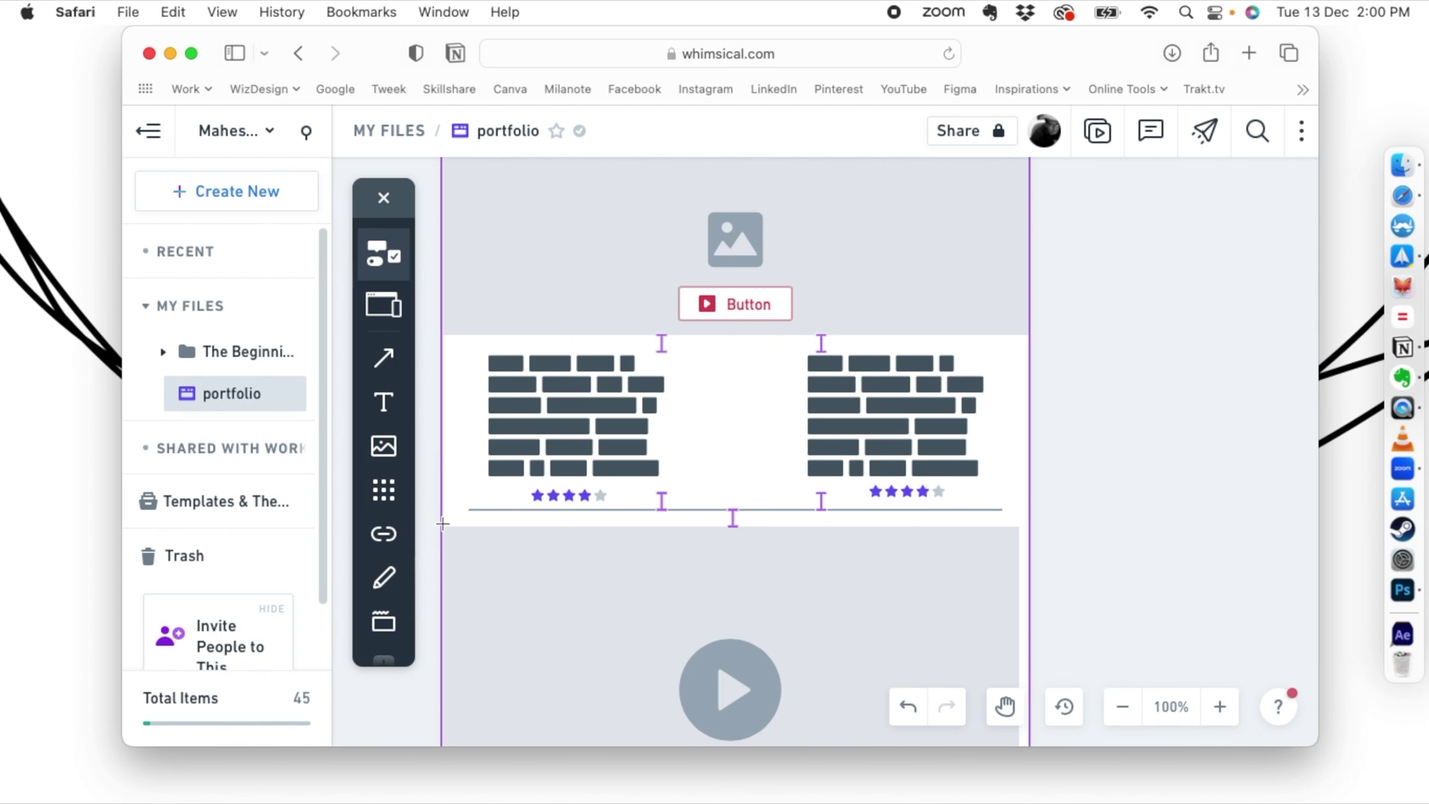
{"action": "left_click", "coordinate": [446, 526]}
{"action": "left_click", "coordinate": [1047, 503]}
{"action": "scroll", "coordinate": [953, 533], "scroll_direction": "down", "scroll_amount": 6}
{"action": "scroll", "coordinate": [953, 533], "scroll_direction": "up", "scroll_amount": 4}
{"action": "scroll", "coordinate": [953, 533], "scroll_direction": "down", "scroll_amount": 2}
{"action": "scroll", "coordinate": [953, 533], "scroll_direction": "up", "scroll_amount": 1}
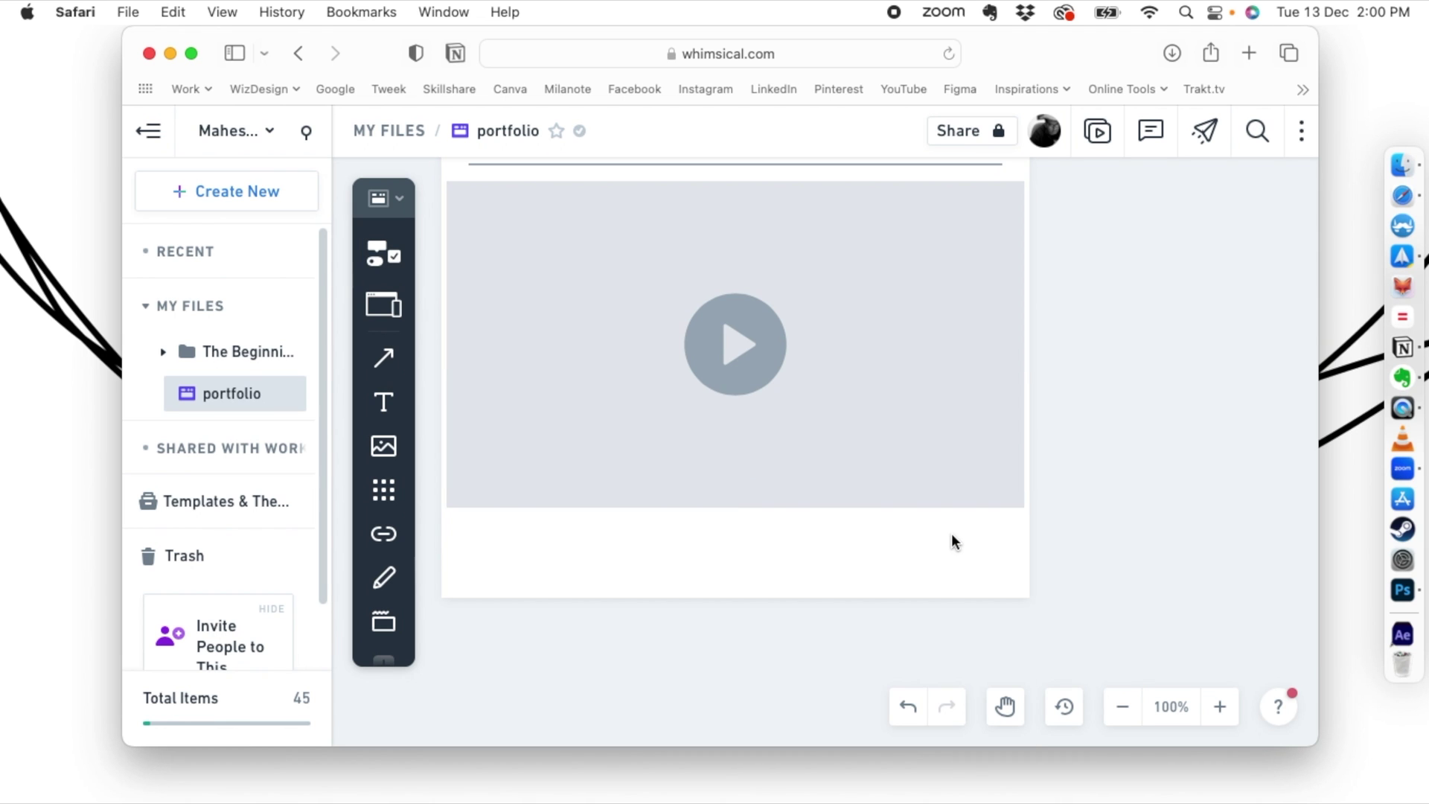
Add a Small Block Font text element below the video placeholder and shrink it to two short lines
{"action": "left_click", "coordinate": [379, 256]}
{"action": "scroll", "coordinate": [458, 377], "scroll_direction": "down", "scroll_amount": 15}
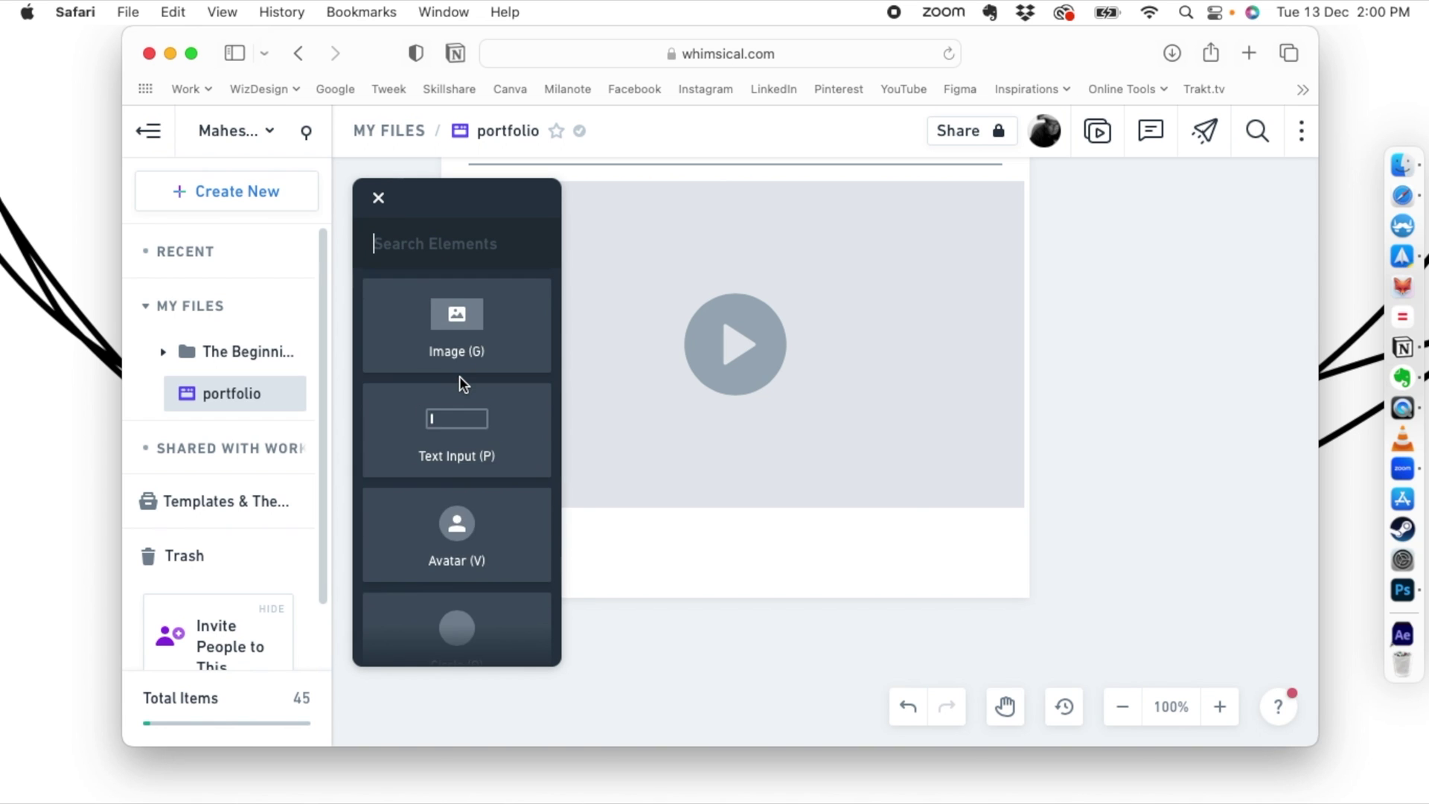
{"action": "scroll", "coordinate": [461, 384], "scroll_direction": "down", "scroll_amount": 5}
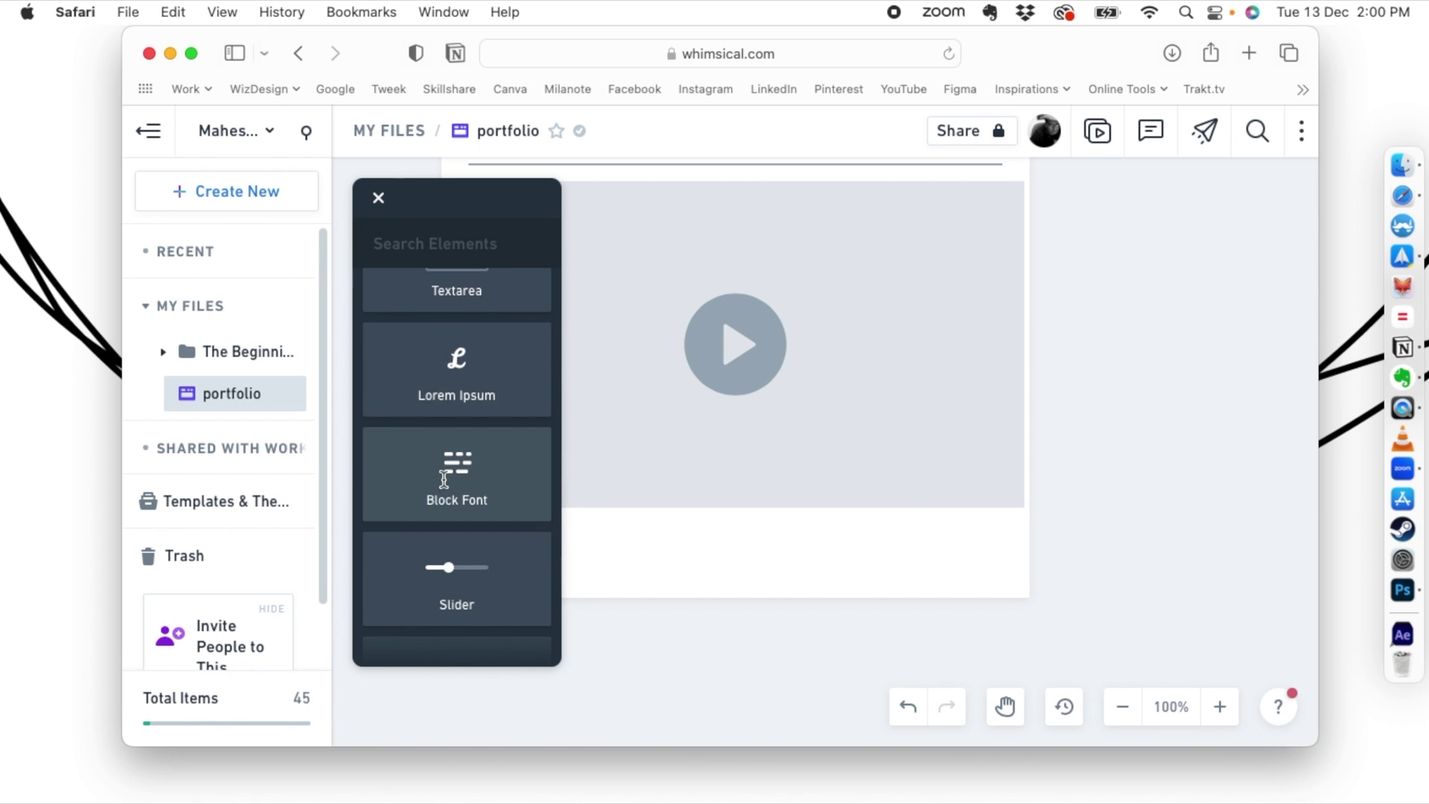
{"action": "left_click", "coordinate": [466, 382]}
{"action": "left_click", "coordinate": [485, 516]}
{"action": "left_click", "coordinate": [466, 474]}
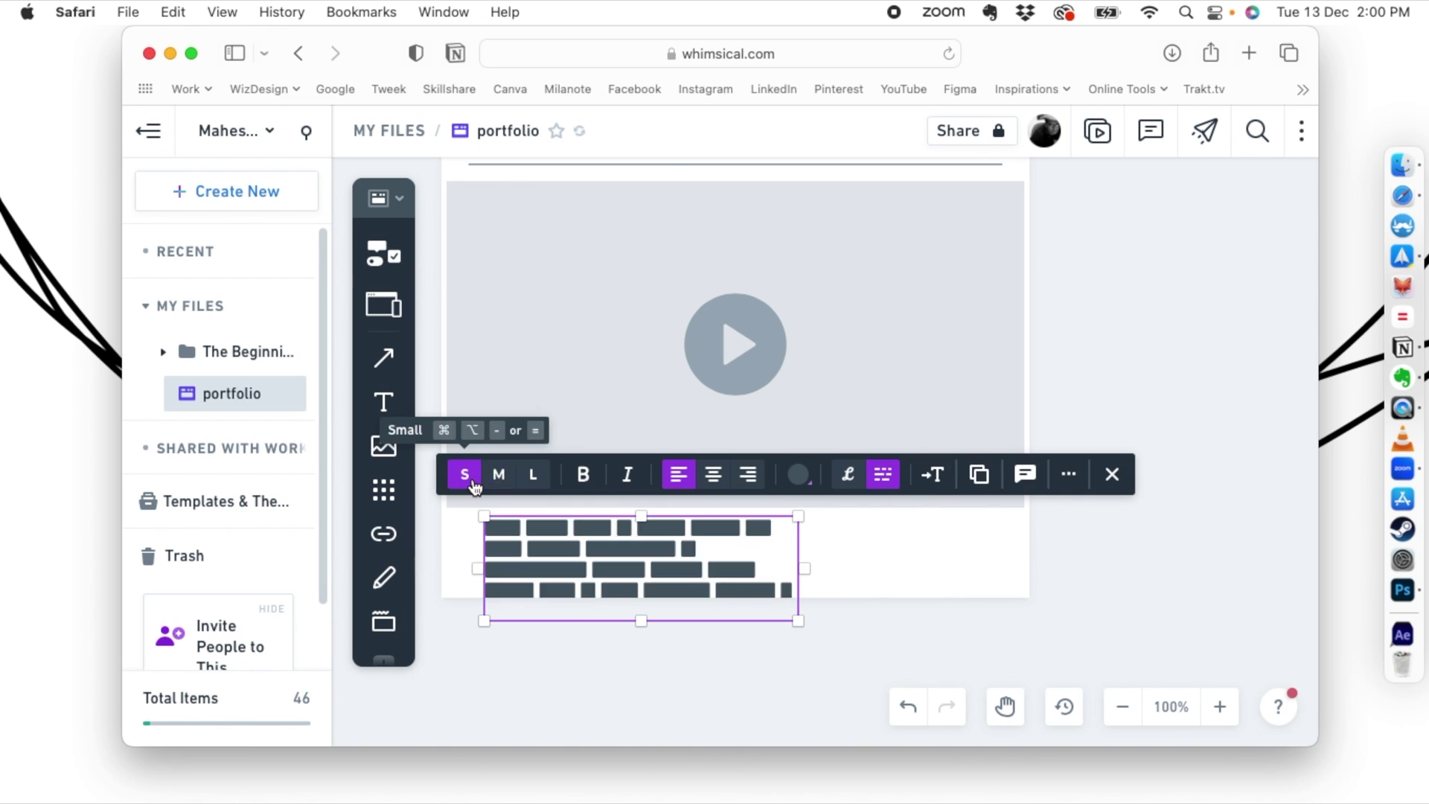
{"action": "left_click_drag", "start_coordinate": [797, 619], "coordinate": [660, 575]}
{"action": "left_click", "coordinate": [614, 645]}
{"action": "left_click_drag", "start_coordinate": [547, 560], "coordinate": [545, 565]}
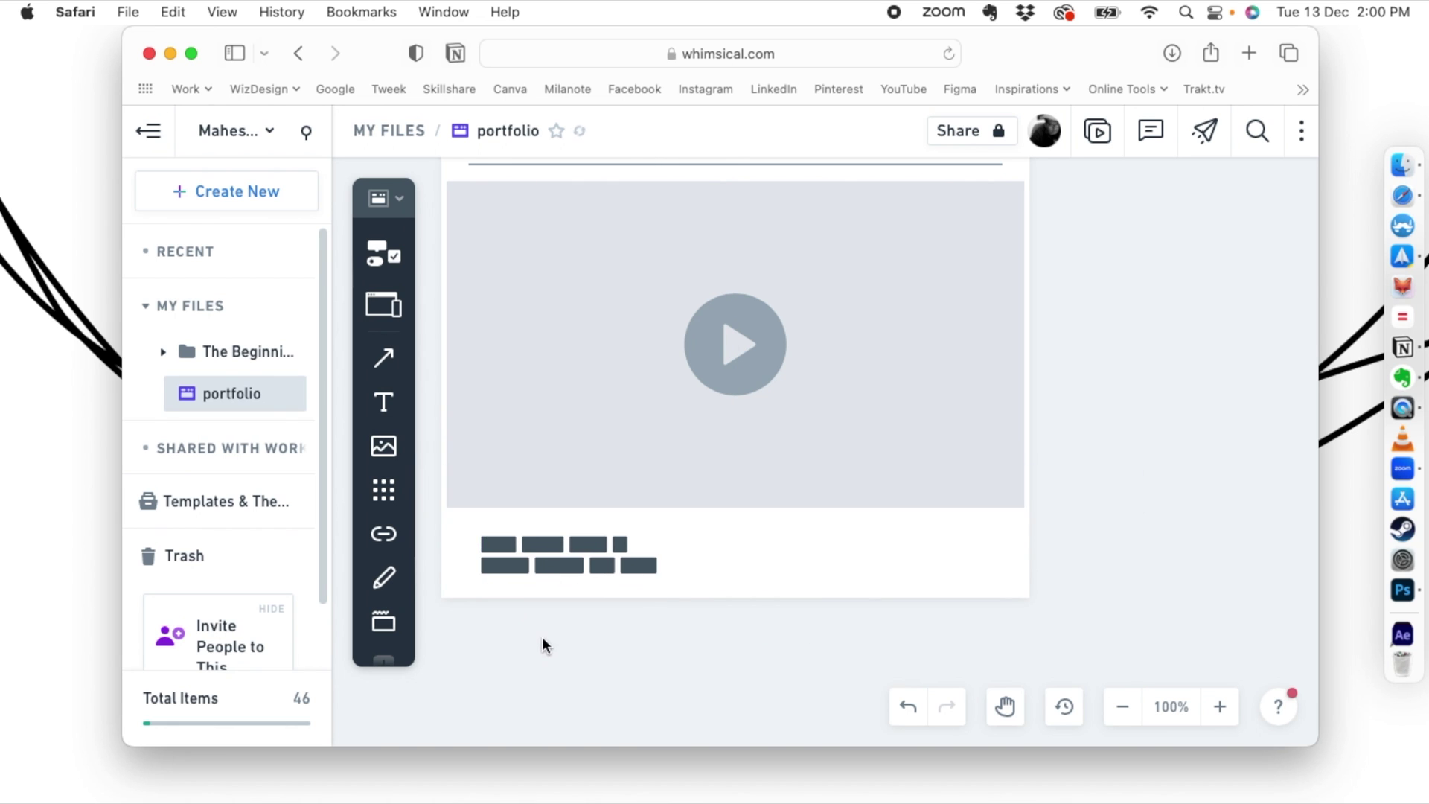
Add a 424 x 860 phone frame beside the desktop wireframe, aligned with its upper edge
{"action": "scroll", "coordinate": [694, 596], "scroll_direction": "up", "scroll_amount": 6}
{"action": "scroll", "coordinate": [693, 591], "scroll_direction": "down", "scroll_amount": 3}
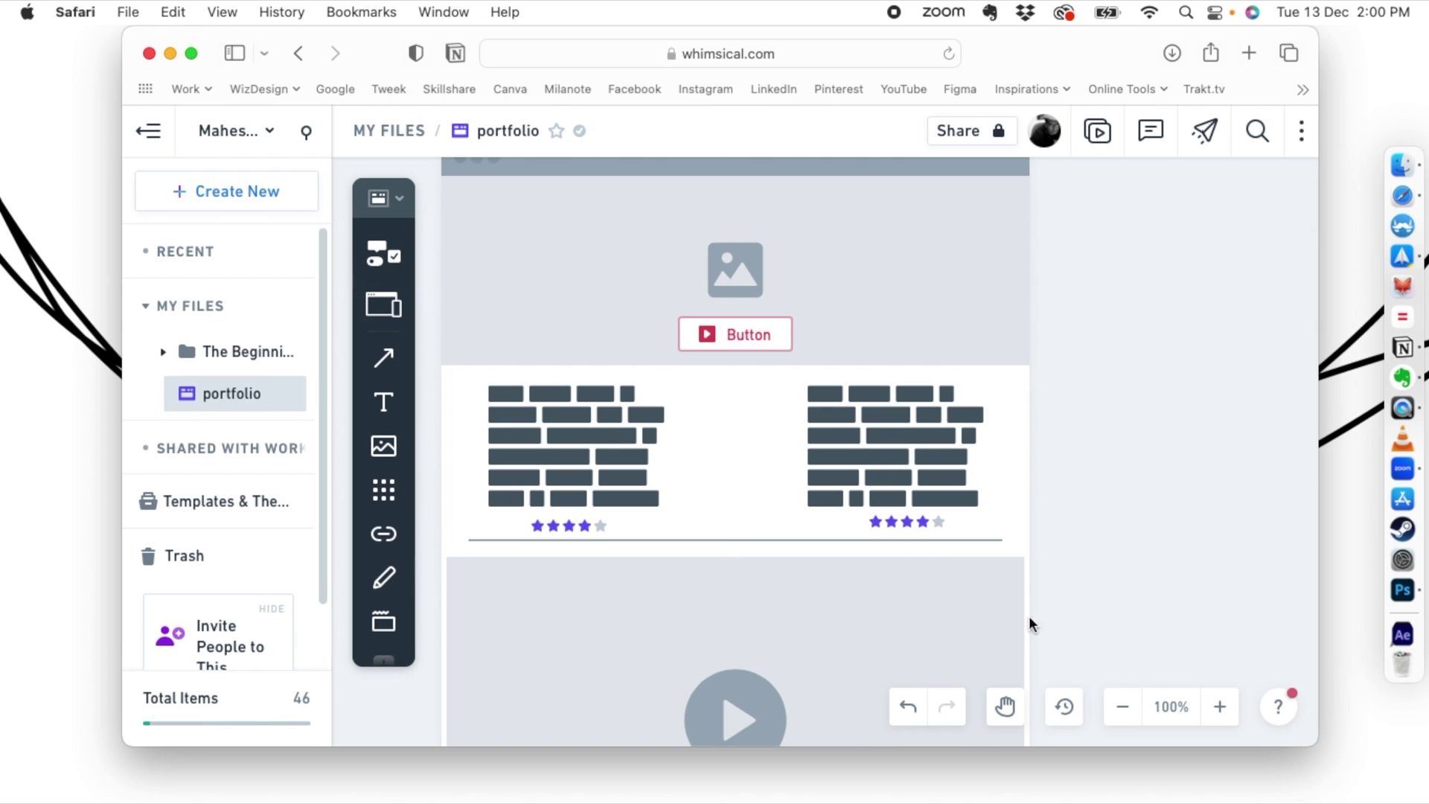
{"action": "left_click", "coordinate": [1123, 707]}
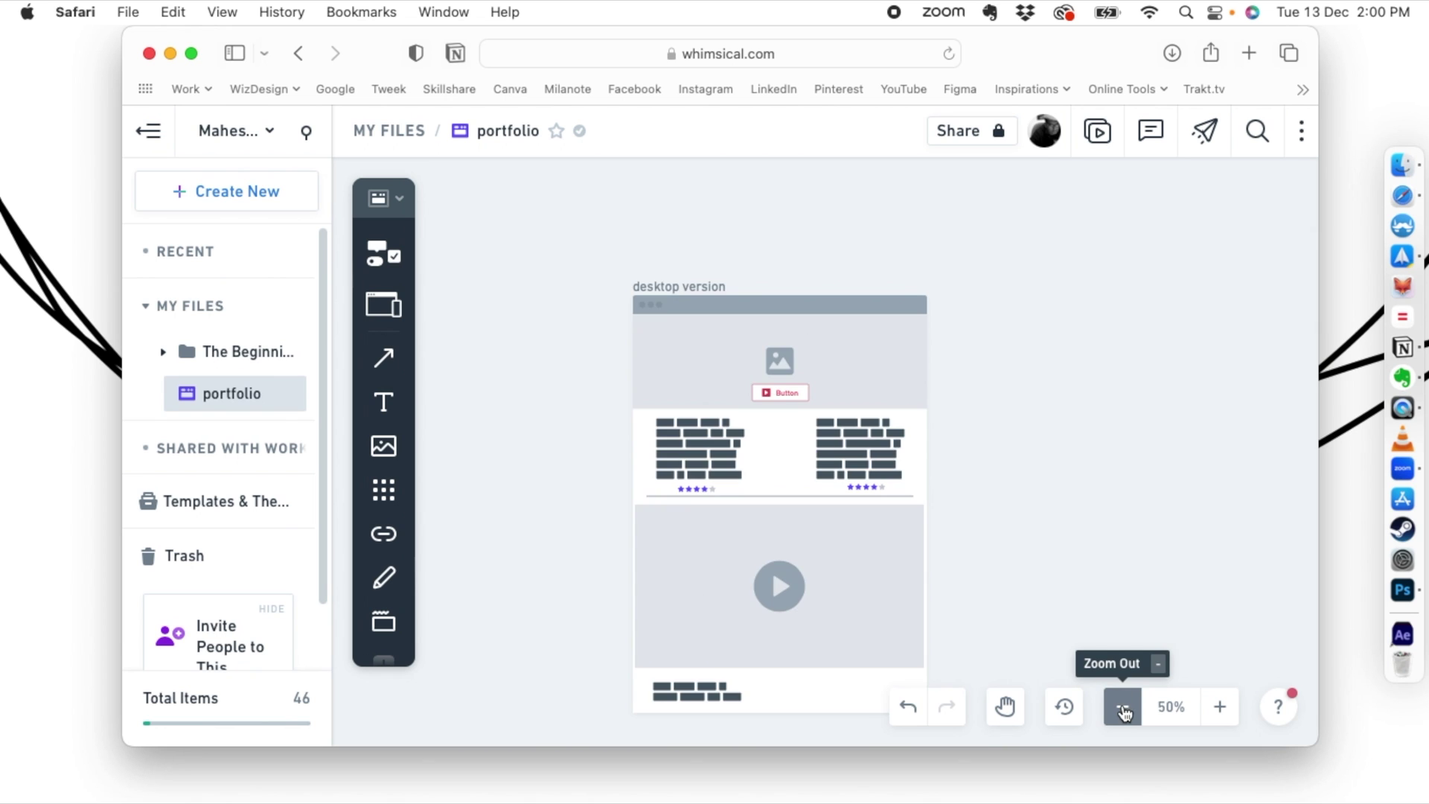
{"action": "left_click", "coordinate": [1122, 707]}
{"action": "left_click", "coordinate": [1219, 706]}
{"action": "left_click_drag", "start_coordinate": [989, 504], "coordinate": [858, 466]}
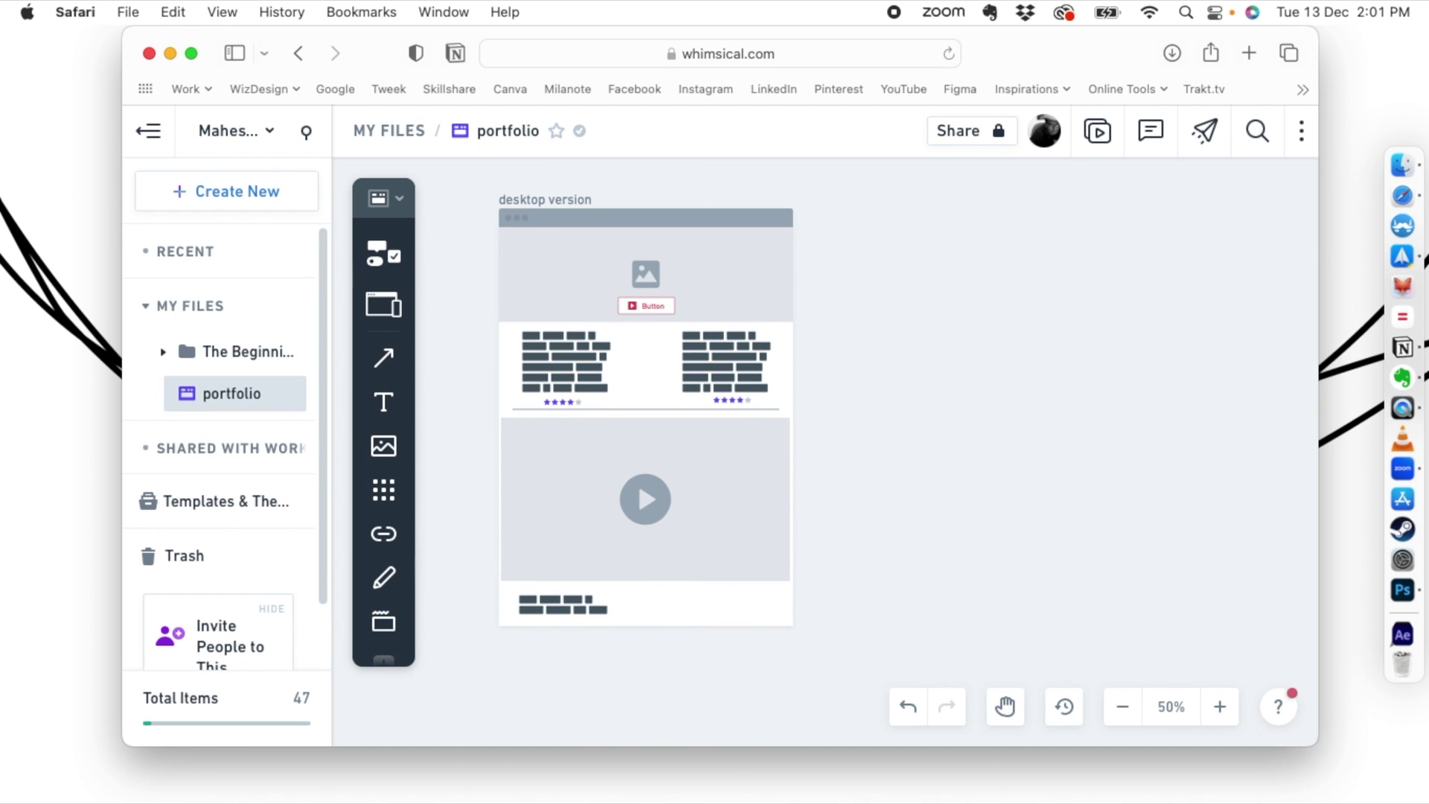
{"action": "left_click", "coordinate": [381, 313]}
{"action": "left_click", "coordinate": [383, 351]}
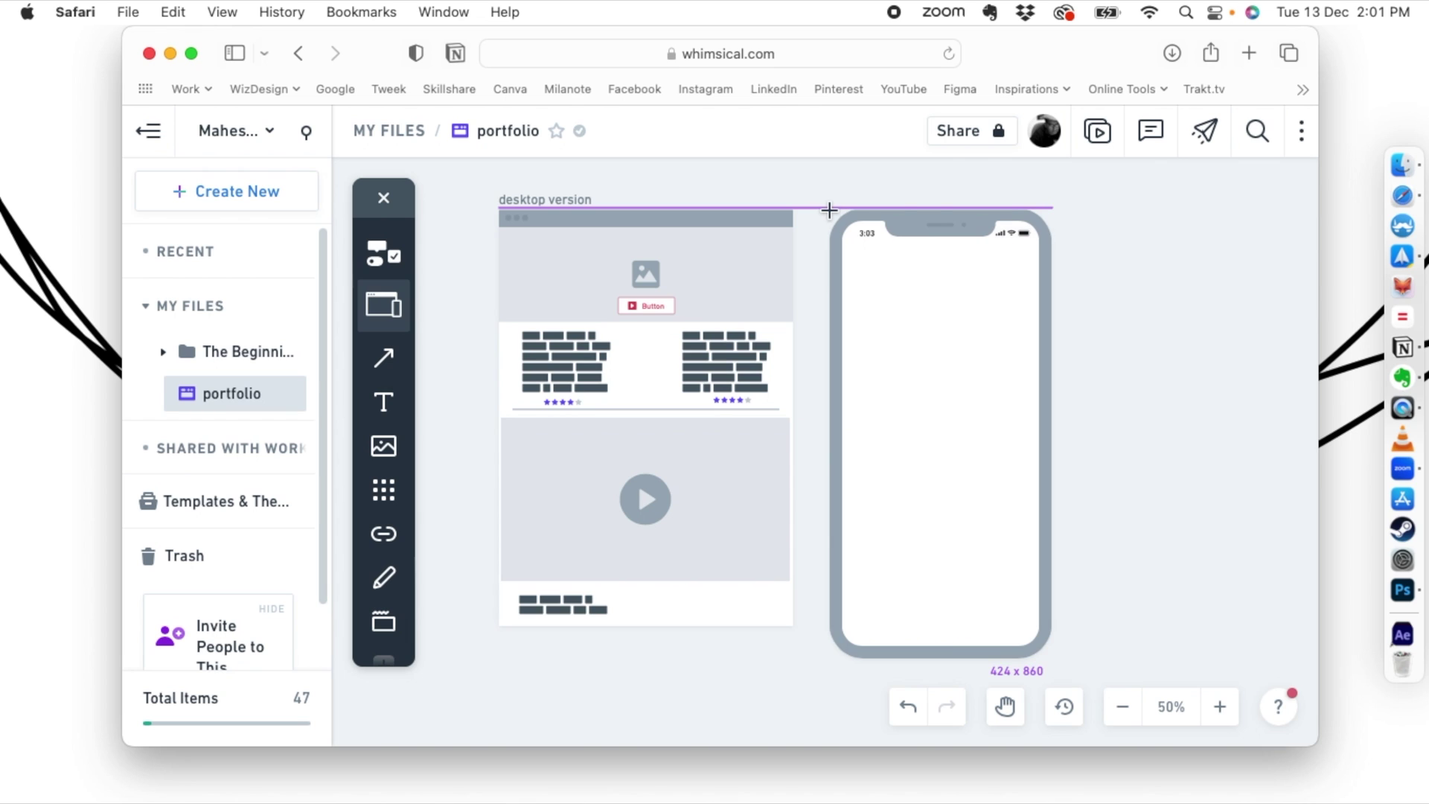
{"action": "left_click", "coordinate": [829, 210]}
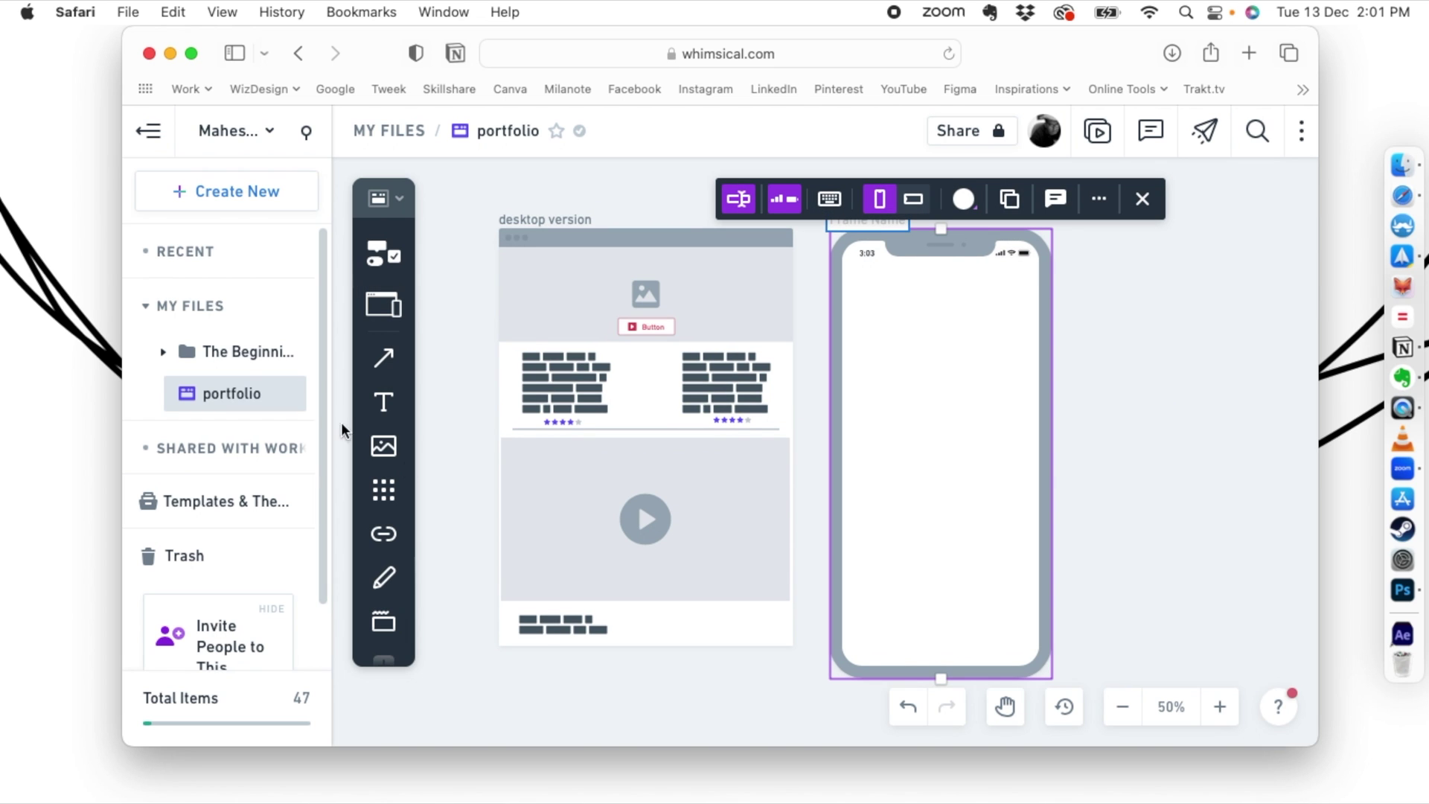
{"action": "left_click", "coordinate": [532, 184]}
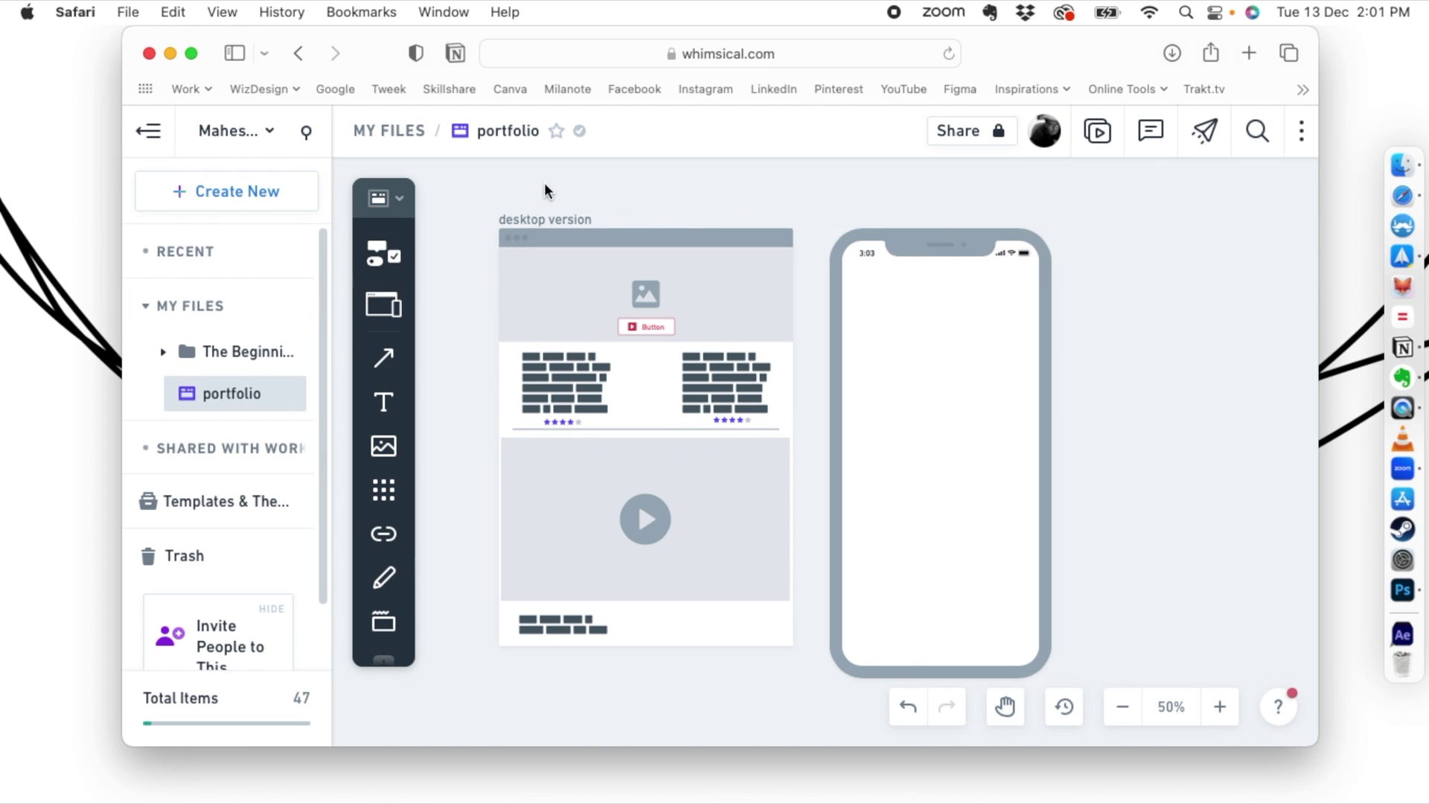
Copy the desktop image banner into the phone frame and resize it to fill the upper part of the phone's screen
{"action": "left_click", "coordinate": [940, 305]}
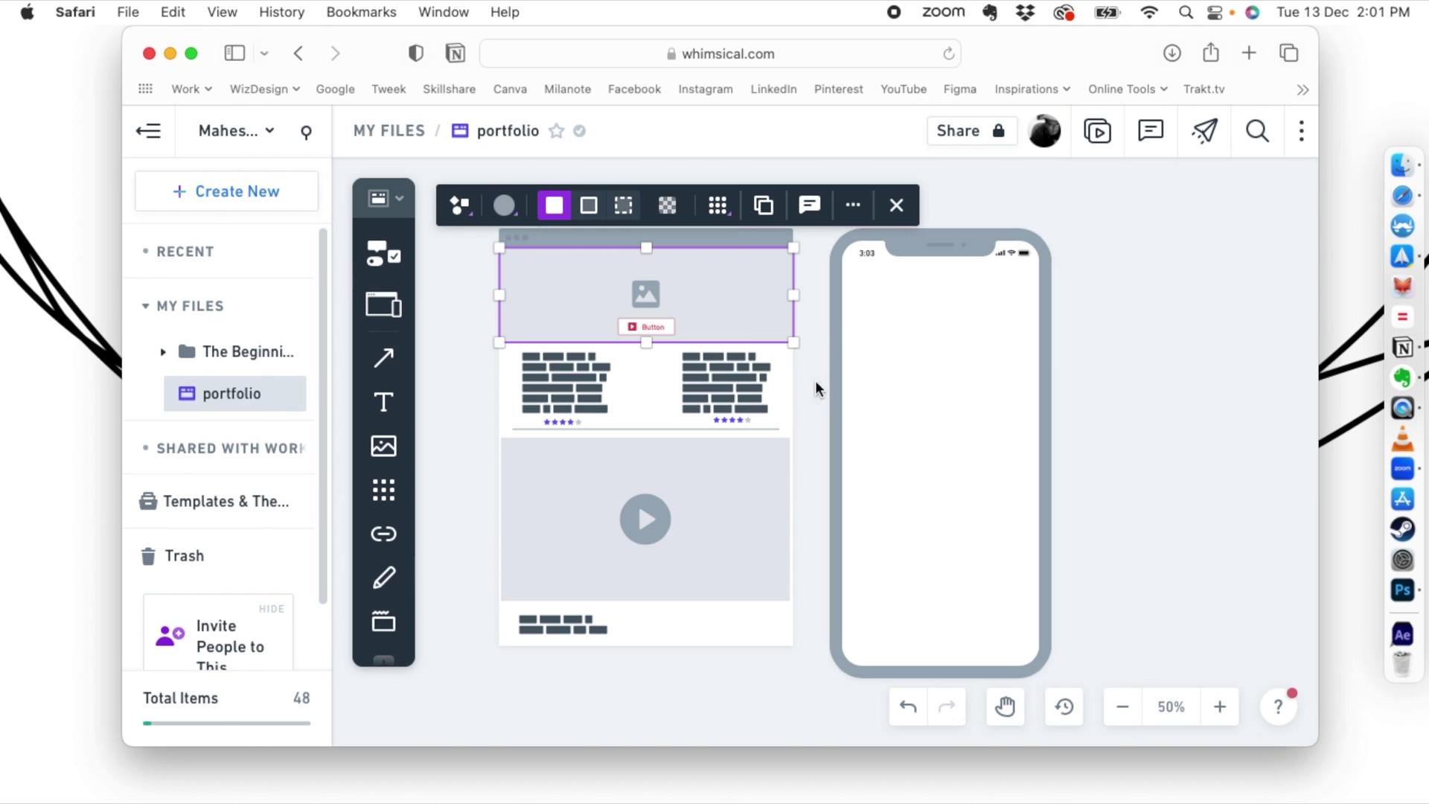
{"action": "left_click", "coordinate": [1099, 346]}
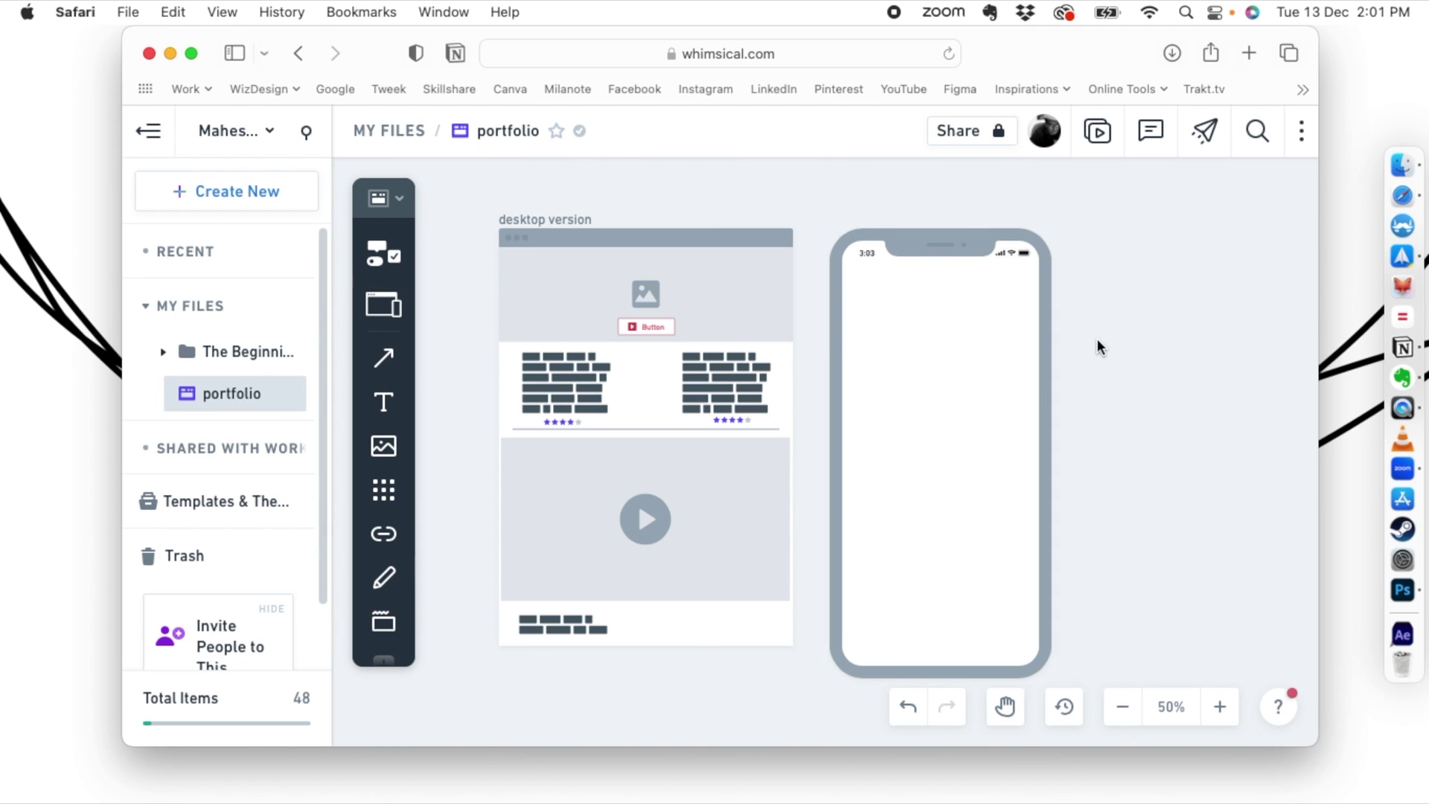
{"action": "left_click", "coordinate": [578, 297]}
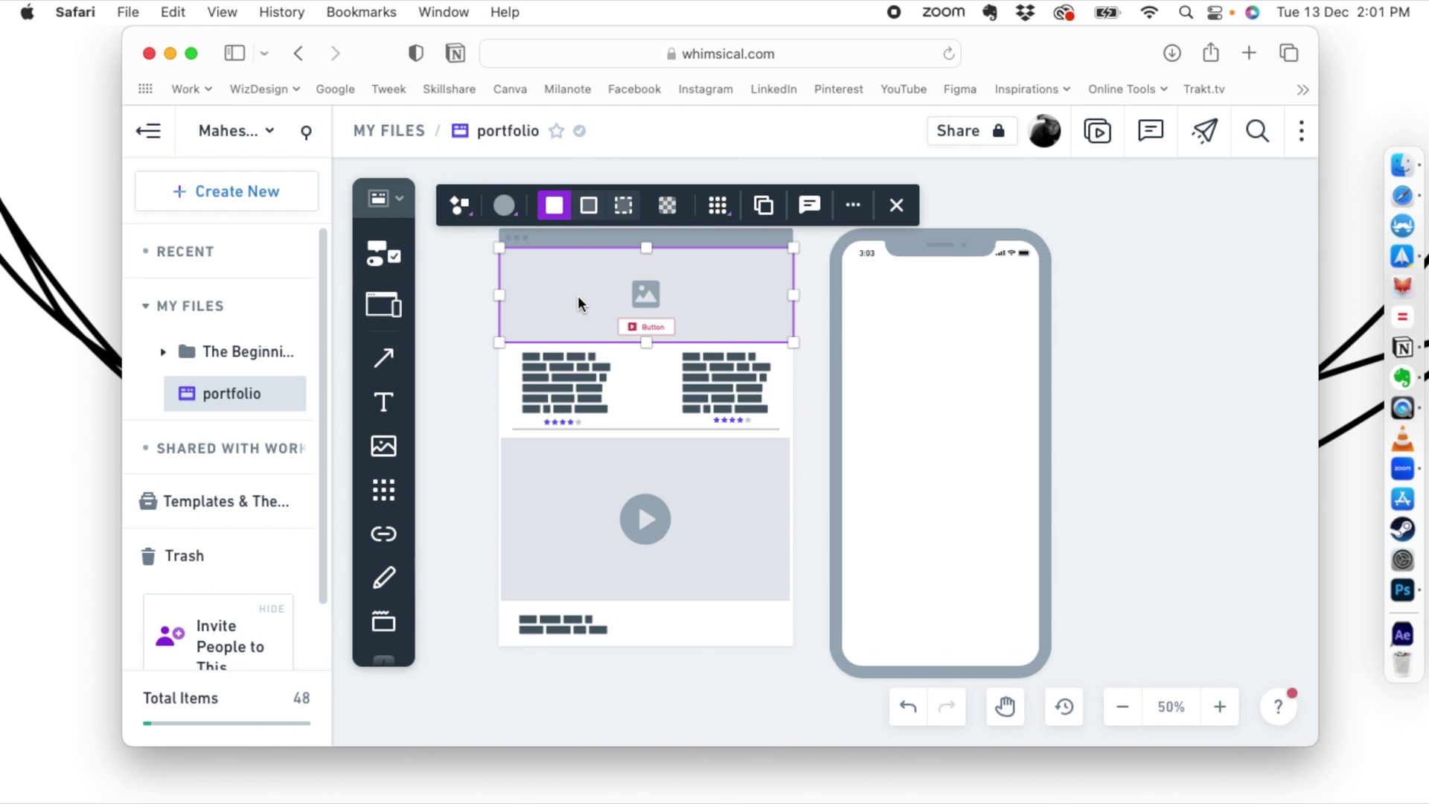
{"action": "left_click", "coordinate": [883, 350]}
{"action": "key", "text": "super+v"}
{"action": "mouse_move", "coordinate": [921, 297]}
{"action": "left_mouse_down"}
{"action": "mouse_move", "coordinate": [917, 329]}
{"action": "mouse_move", "coordinate": [916, 315]}
{"action": "left_mouse_up"}
{"action": "left_click_drag", "start_coordinate": [984, 260], "coordinate": [984, 233]}
{"action": "left_click_drag", "start_coordinate": [1132, 293], "coordinate": [1040, 294]}
{"action": "left_click_drag", "start_coordinate": [938, 355], "coordinate": [909, 432]}
{"action": "left_click_drag", "start_coordinate": [838, 335], "coordinate": [843, 335]}
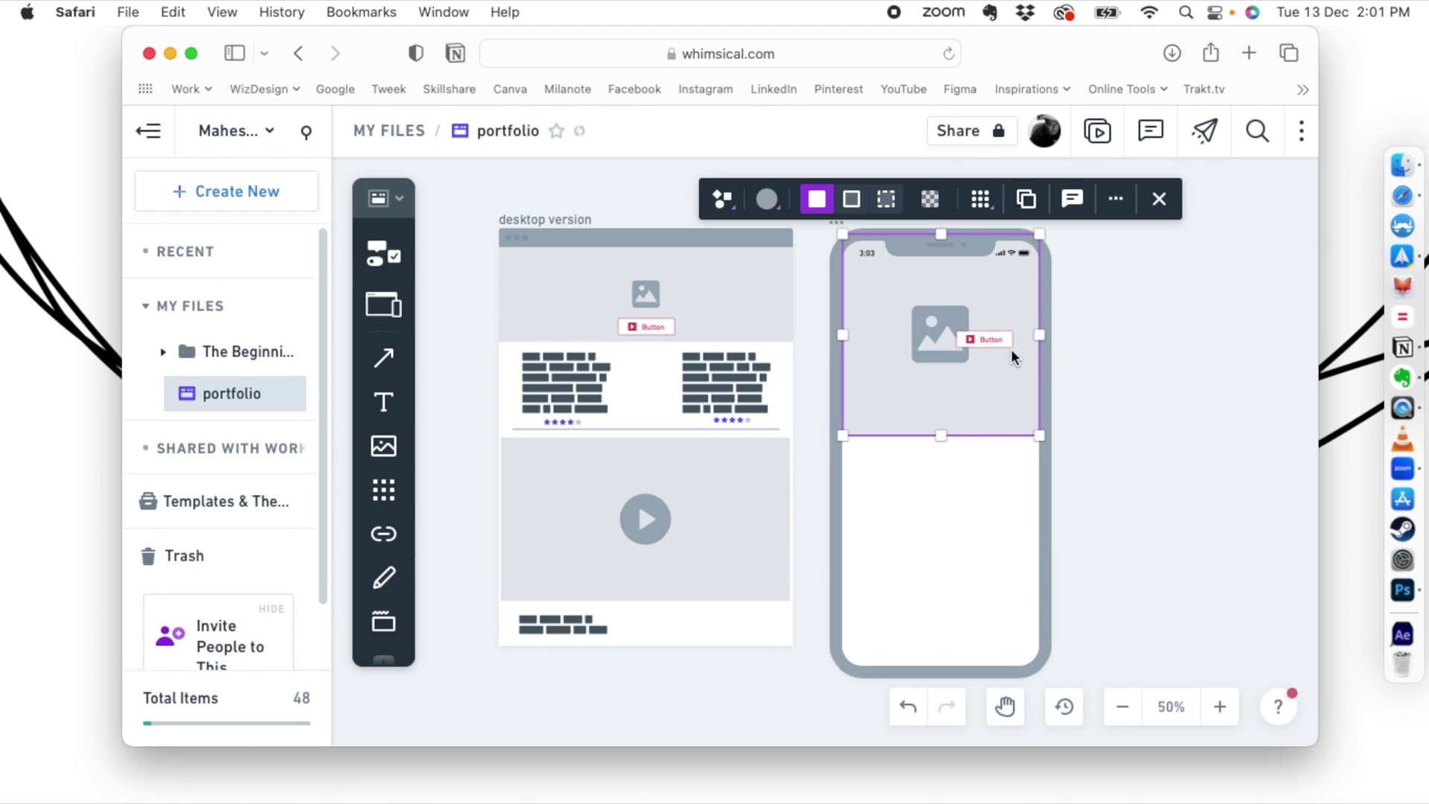
Centre the phone wireframe's button below the banner's image icon and set its size to Large
{"action": "left_click", "coordinate": [998, 337]}
{"action": "left_click_drag", "start_coordinate": [987, 340], "coordinate": [948, 417]}
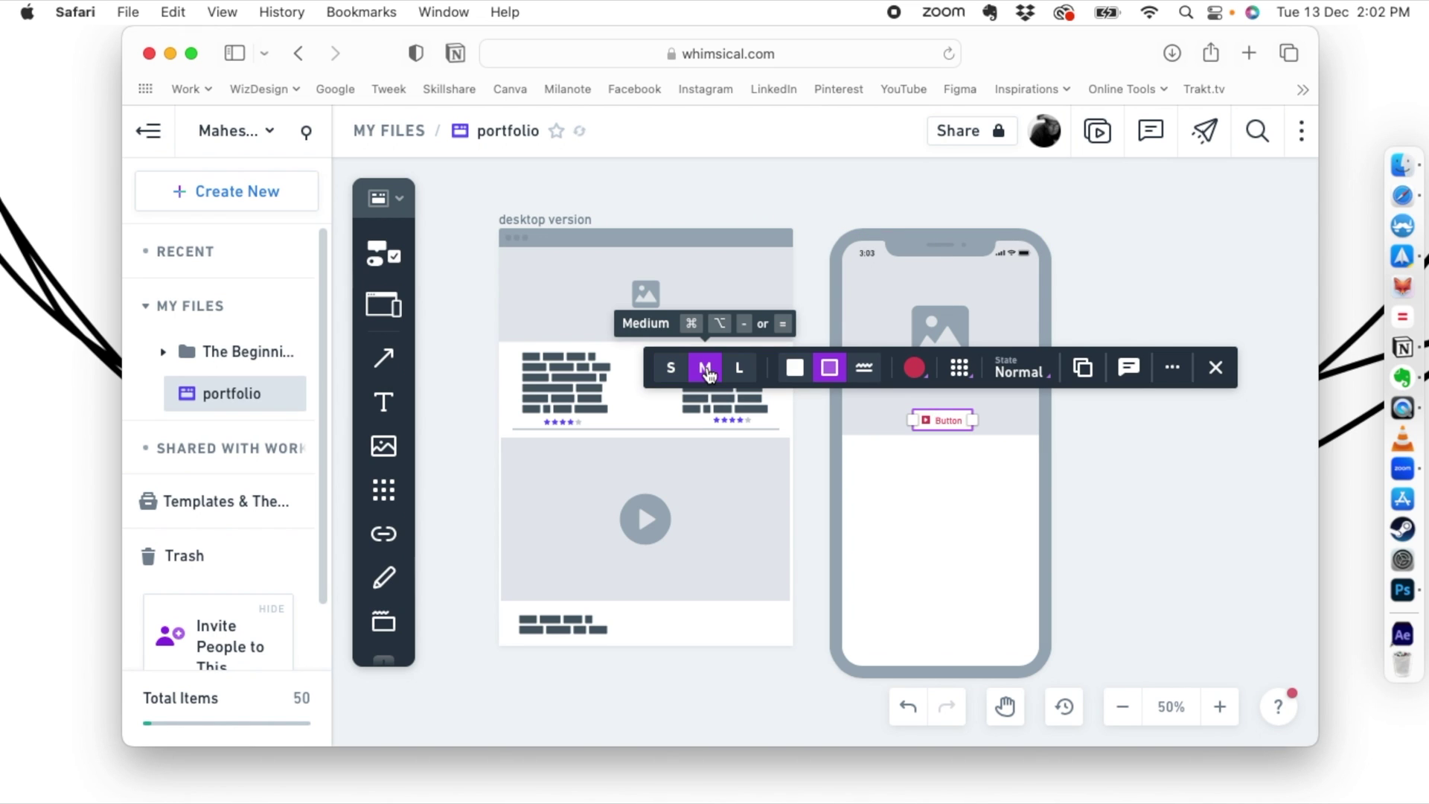
{"action": "left_click", "coordinate": [739, 368]}
{"action": "left_click_drag", "start_coordinate": [935, 431], "coordinate": [931, 414]}
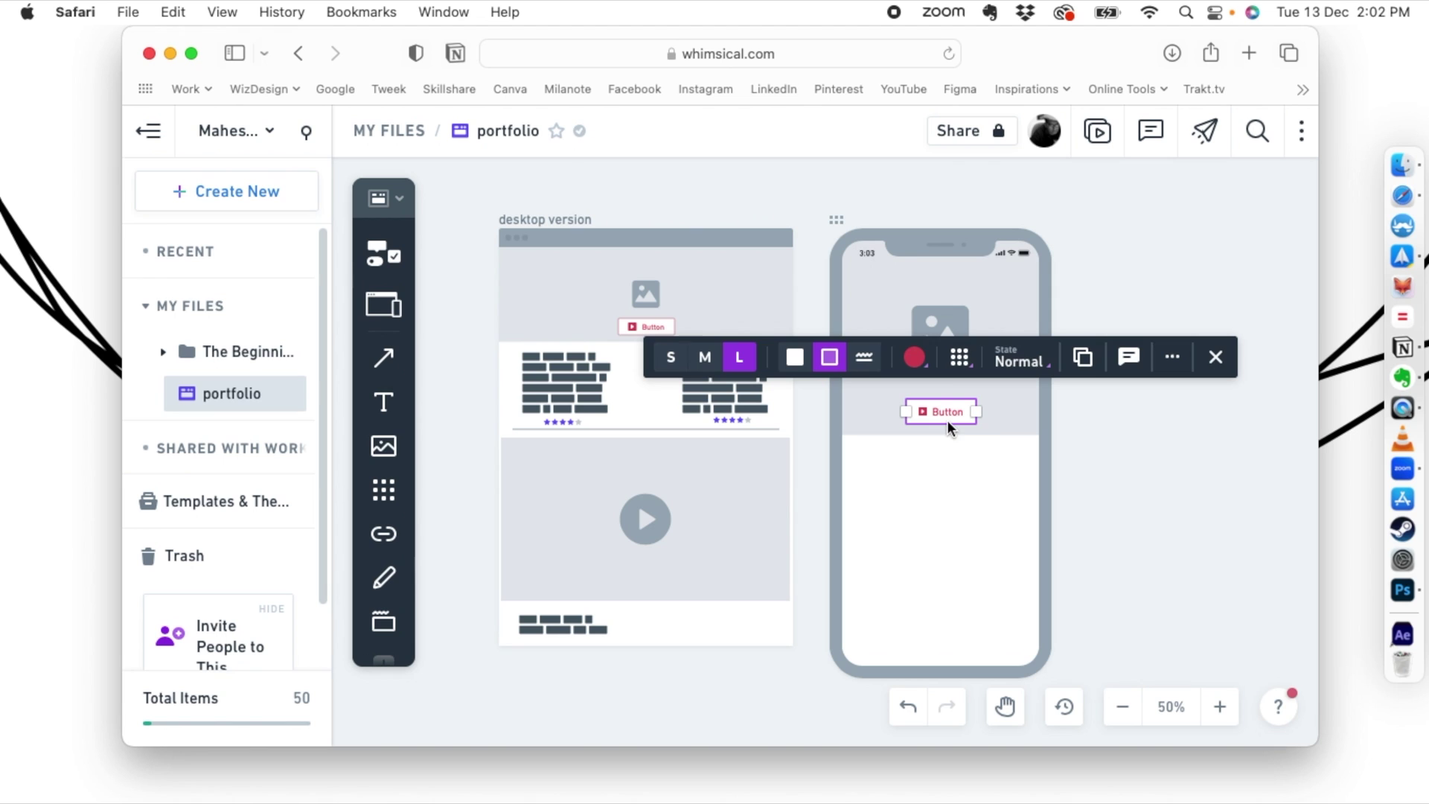
{"action": "left_click", "coordinate": [938, 484]}
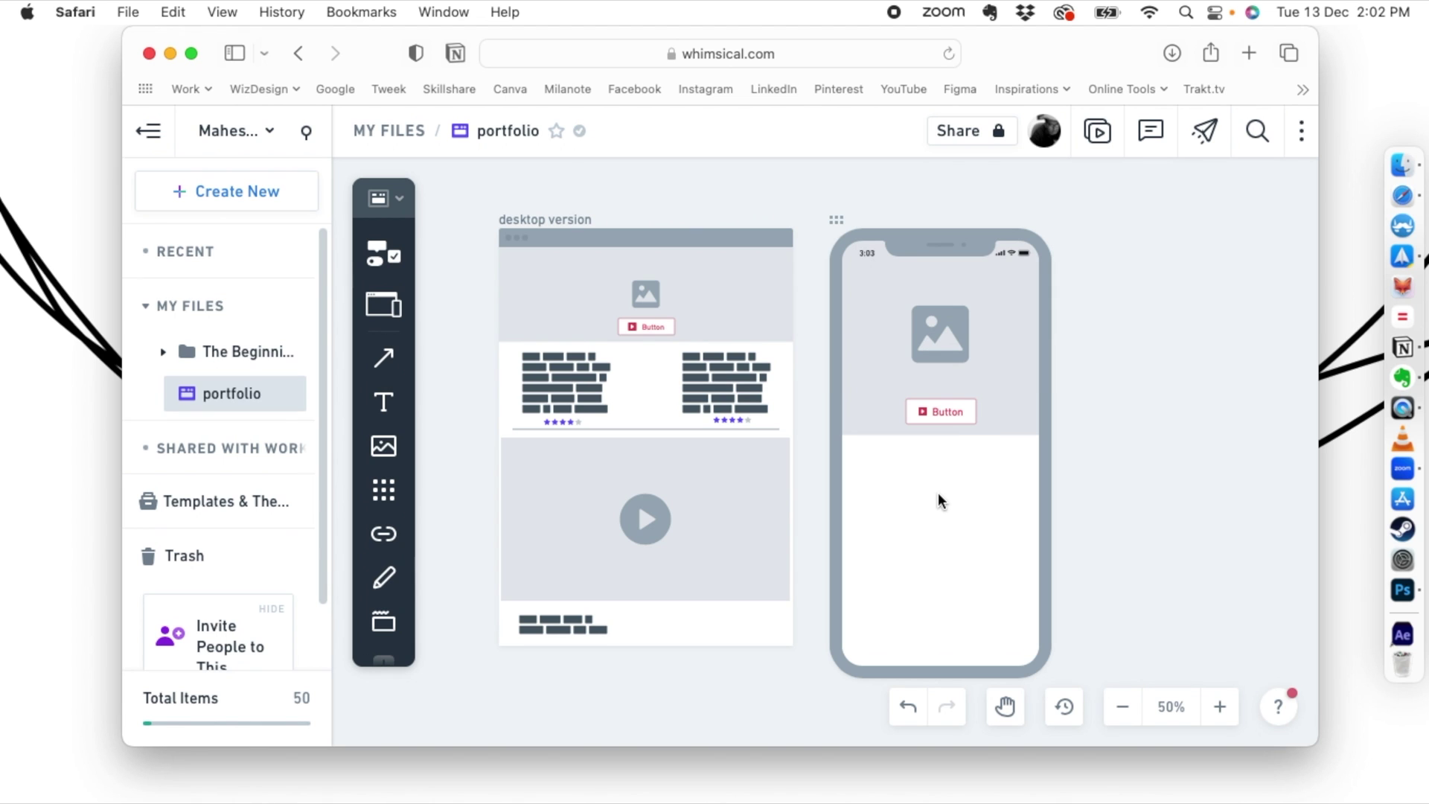
Copy the first desktop placeholder text block into the phone below the banner and widen it across the screen
{"action": "left_click", "coordinate": [573, 371]}
{"action": "key", "text": "super+c"}
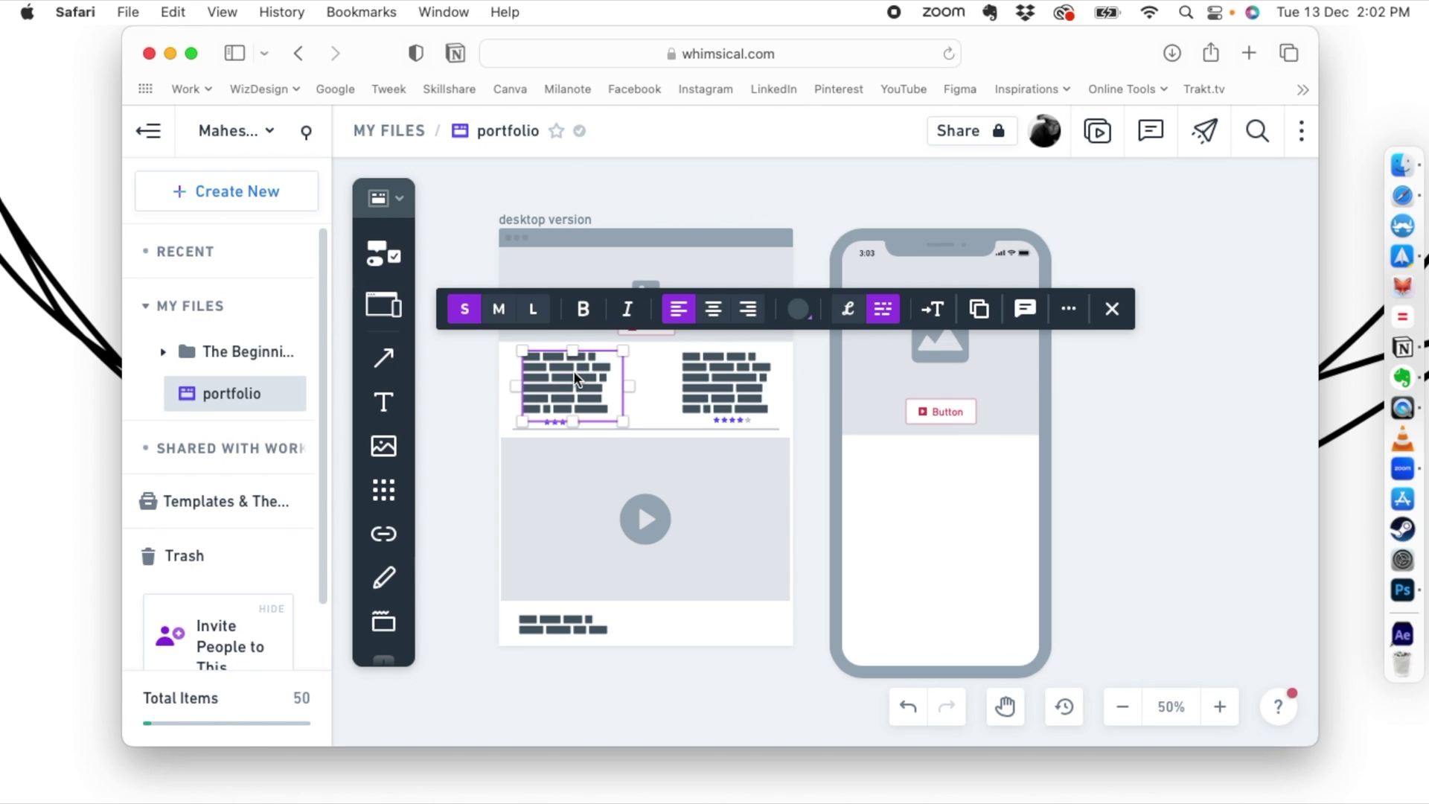
{"action": "key", "text": "super+v"}
{"action": "left_click_drag", "start_coordinate": [577, 382], "coordinate": [1026, 478]}
{"action": "left_click", "coordinate": [1167, 509]}
{"action": "left_click", "coordinate": [909, 476]}
{"action": "left_click", "coordinate": [1172, 507]}
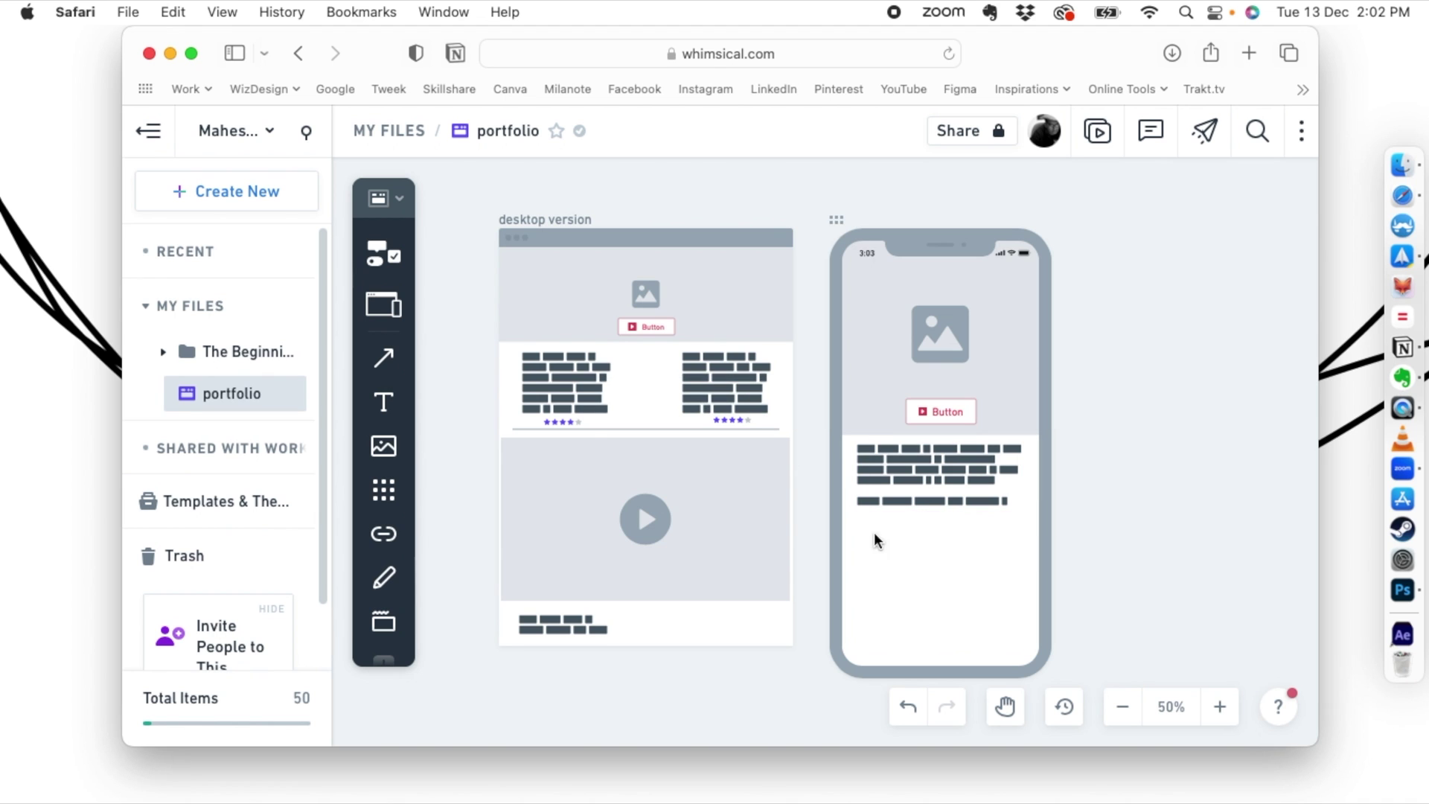
Copy the desktop star rating into the phone frame and centre it under the placeholder text
{"action": "left_click", "coordinate": [573, 422]}
{"action": "key", "text": "super+c"}
{"action": "left_click", "coordinate": [915, 564]}
{"action": "key", "text": "super+v"}
{"action": "left_click_drag", "start_coordinate": [578, 436], "coordinate": [940, 521]}
Duplicate the phone's placeholder text and star rating together directly below the originals
{"action": "scroll", "coordinate": [949, 582], "scroll_direction": "down", "scroll_amount": 2}
{"action": "key", "text": "super+c"}
{"action": "key", "text": "super+v"}
{"action": "left_click", "coordinate": [1164, 414]}
{"action": "scroll", "coordinate": [1075, 514], "scroll_direction": "down", "scroll_amount": 10}
{"action": "scroll", "coordinate": [958, 452], "scroll_direction": "up", "scroll_amount": 12}
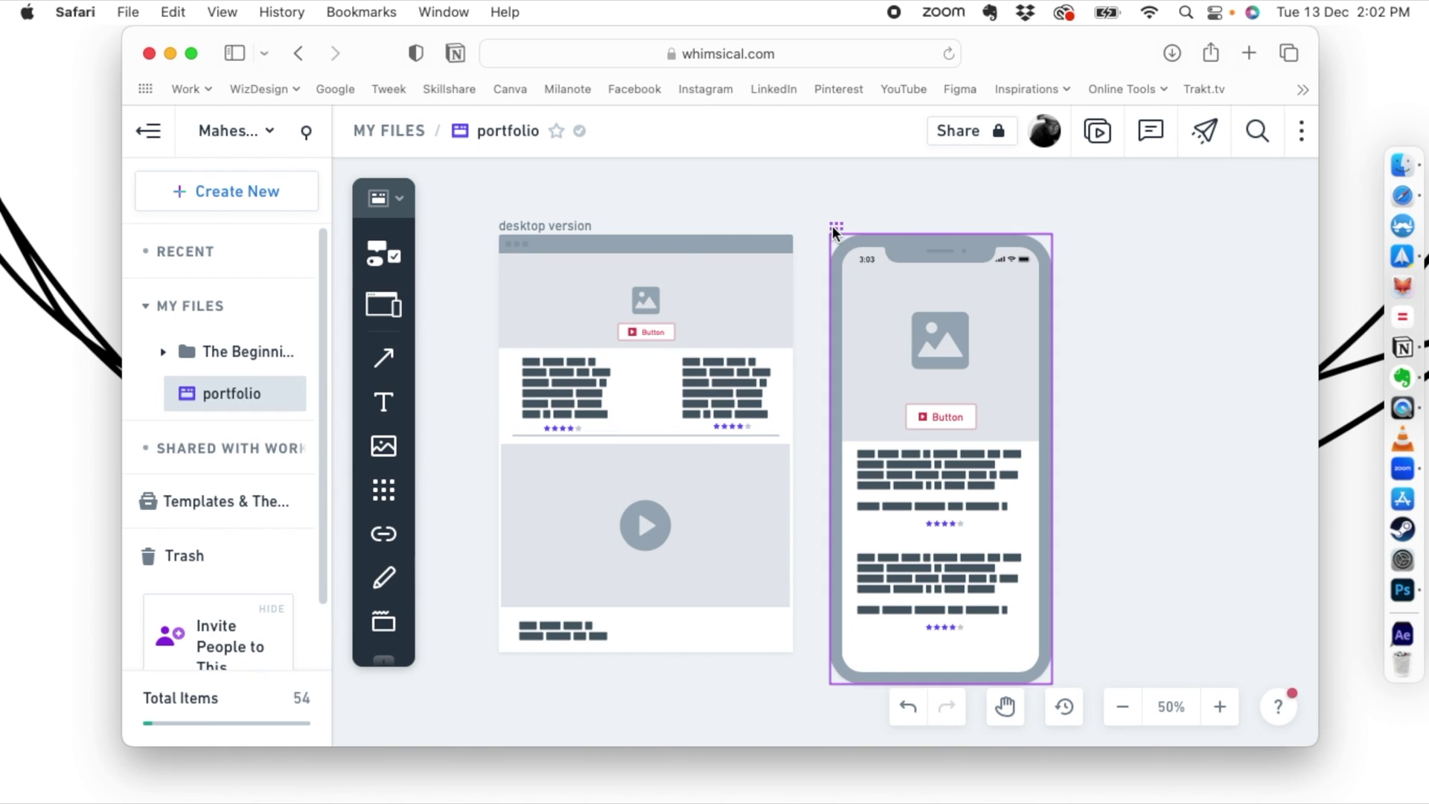
Lengthen the phone frame downward to make room for more content
{"action": "left_click", "coordinate": [841, 226]}
{"action": "scroll", "coordinate": [919, 409], "scroll_direction": "down", "scroll_amount": 18}
{"action": "left_click_drag", "start_coordinate": [942, 235], "coordinate": [929, 634]}
{"action": "left_click", "coordinate": [1093, 505]}
Copy the desktop video placeholder into the phone below the second star rating and fit it to the screen width
{"action": "scroll", "coordinate": [1056, 506], "scroll_direction": "up", "scroll_amount": 11}
{"action": "scroll", "coordinate": [1056, 506], "scroll_direction": "up", "scroll_amount": 5}
{"action": "scroll", "coordinate": [1056, 506], "scroll_direction": "down", "scroll_amount": 5}
{"action": "left_click", "coordinate": [672, 278]}
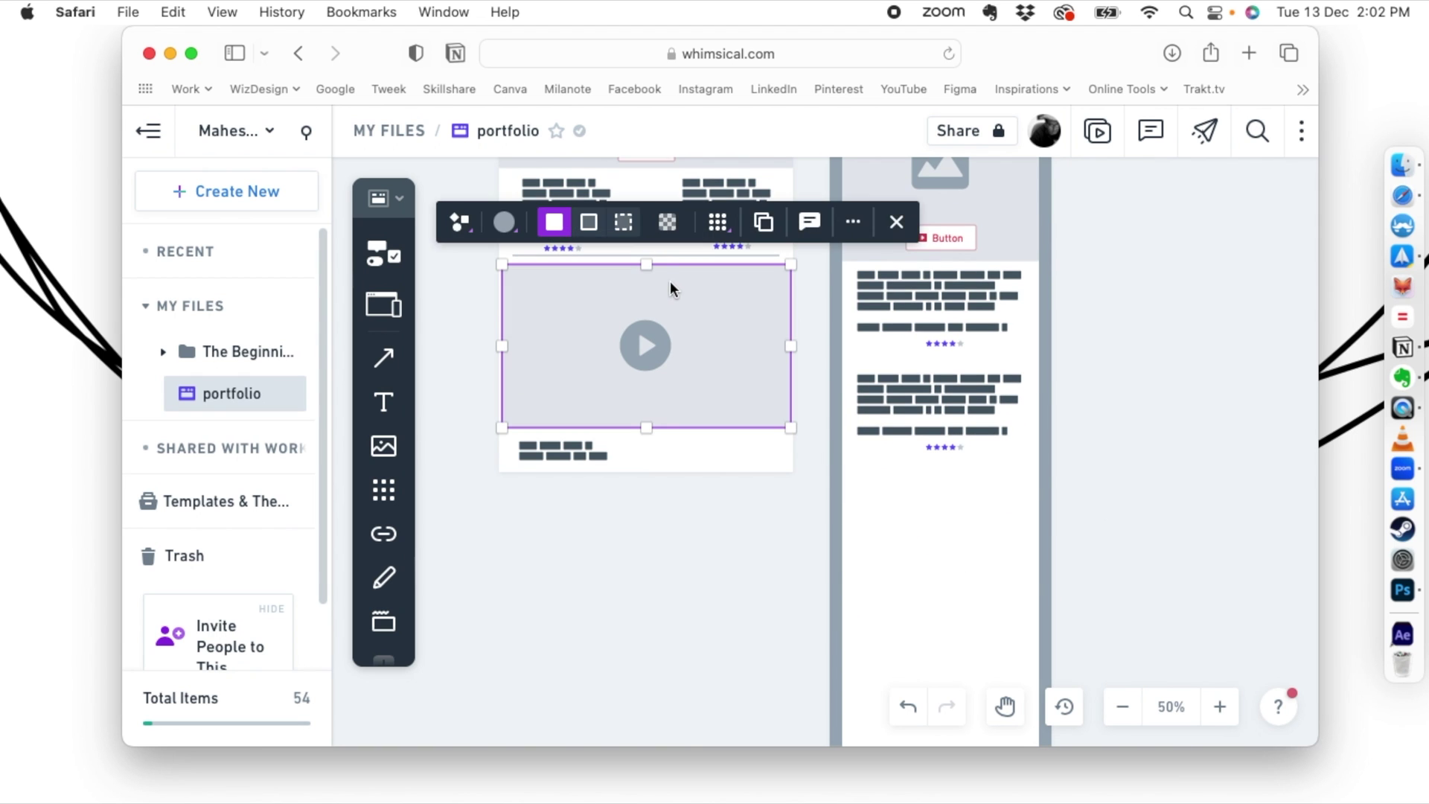
{"action": "left_click", "coordinate": [969, 534]}
{"action": "key", "text": "super+v"}
{"action": "left_click", "coordinate": [906, 532]}
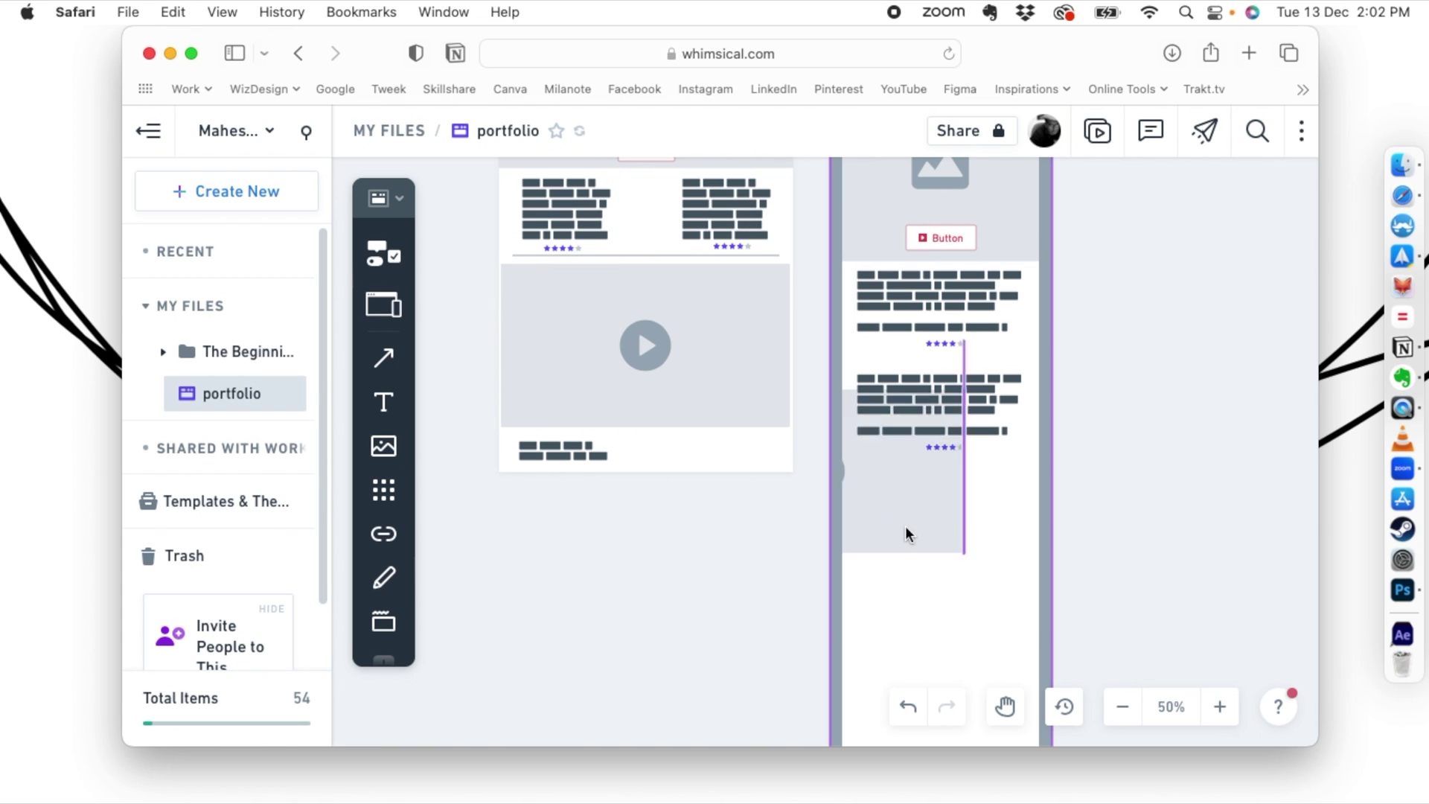
{"action": "key", "text": "super+v"}
{"action": "left_click_drag", "start_coordinate": [1085, 540], "coordinate": [1039, 533]}
{"action": "left_click_drag", "start_coordinate": [796, 540], "coordinate": [843, 540]}
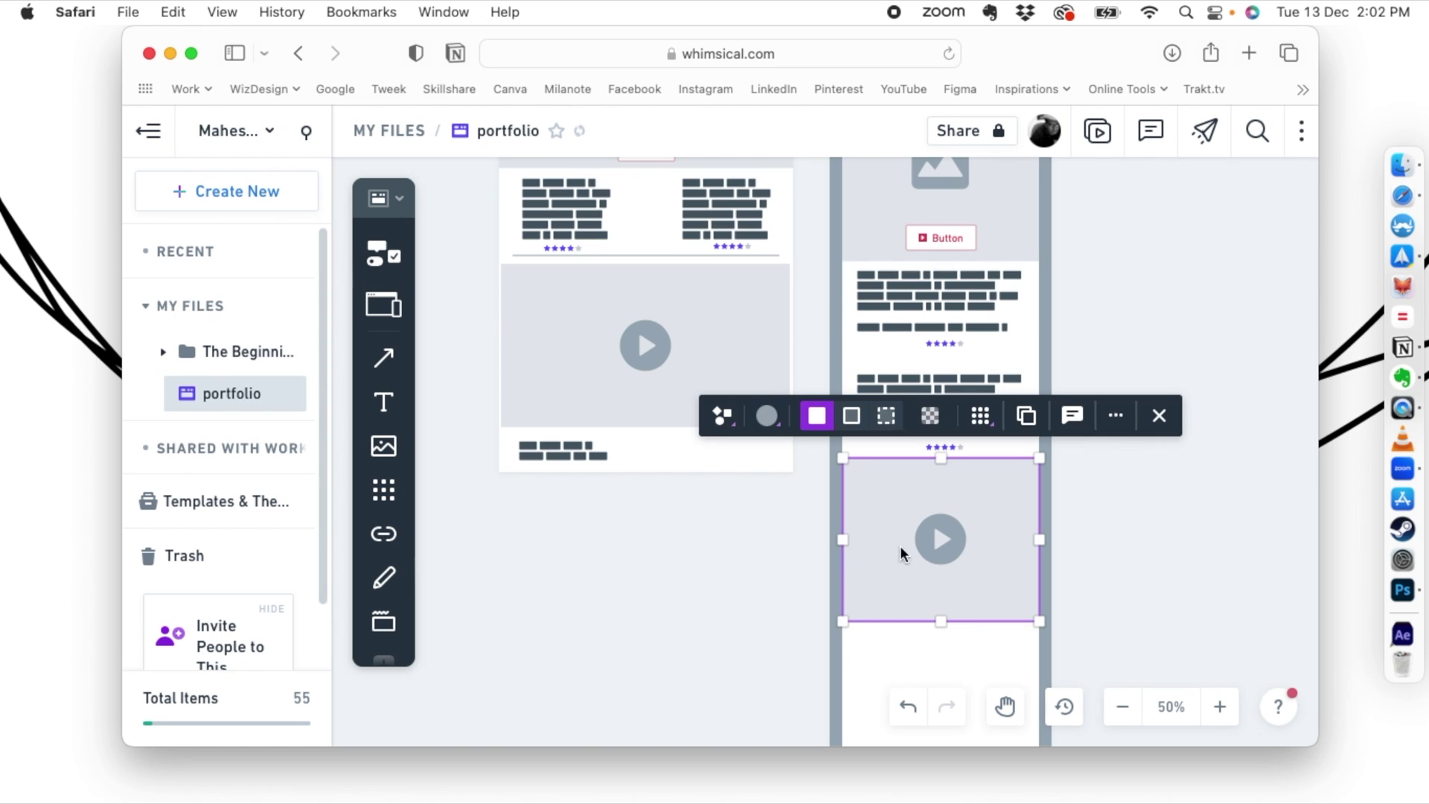
Make the phone's video placeholder taller and shift it slightly lower, leaving a gap under the star rating
{"action": "scroll", "coordinate": [937, 551], "scroll_direction": "down", "scroll_amount": 3}
{"action": "left_click_drag", "start_coordinate": [944, 507], "coordinate": [940, 590]}
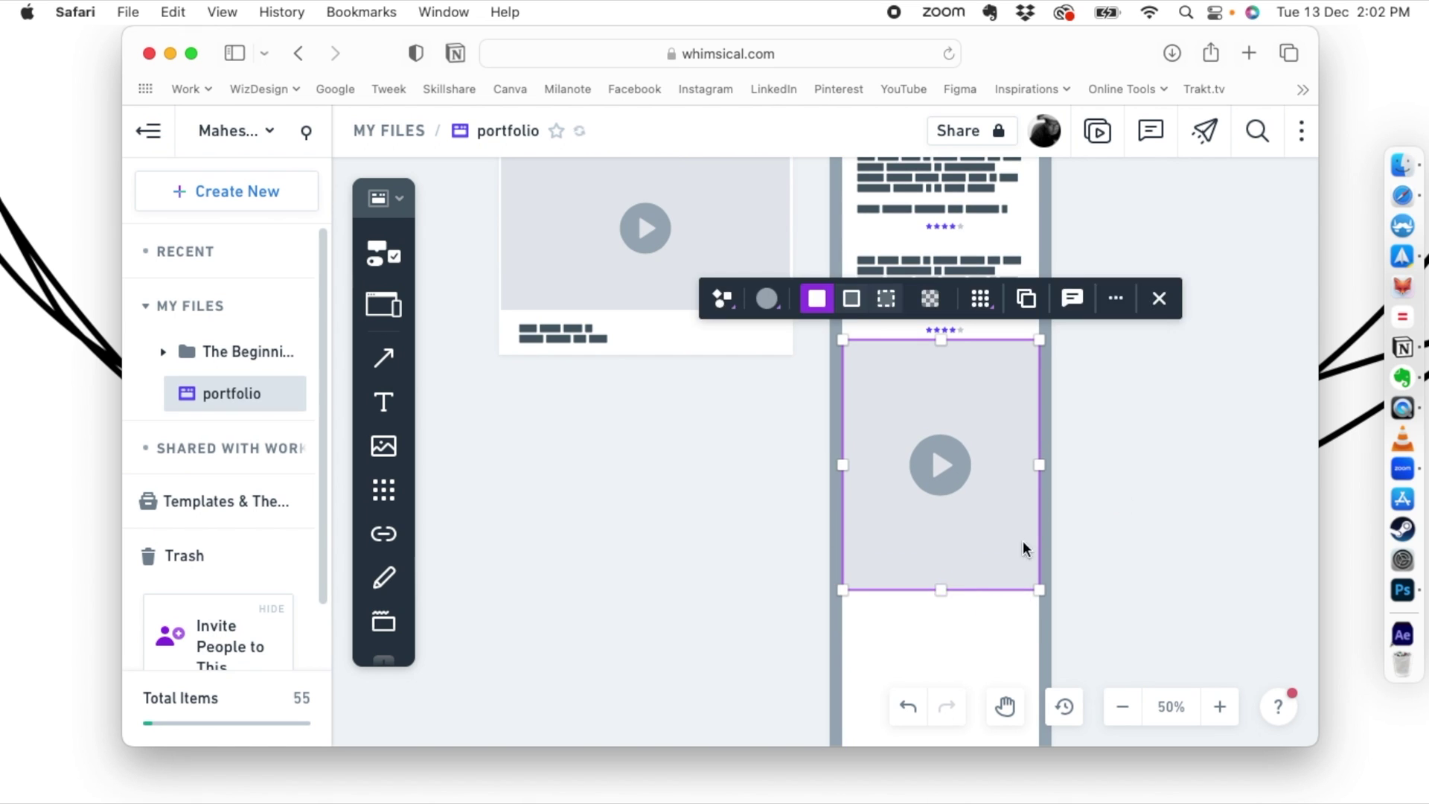
{"action": "left_click_drag", "start_coordinate": [941, 431], "coordinate": [943, 444]}
{"action": "scroll", "coordinate": [743, 492], "scroll_direction": "down", "scroll_amount": 2}
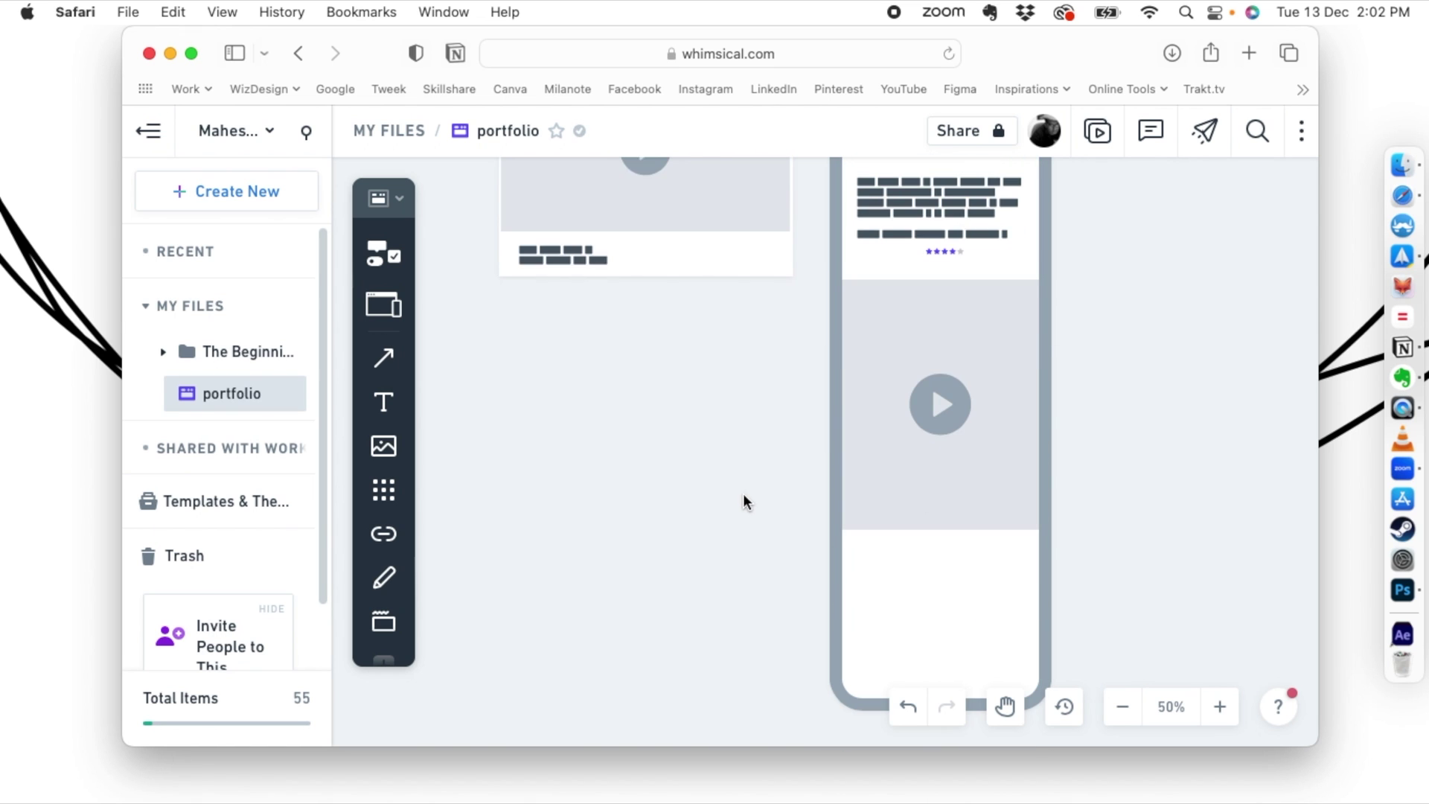
Duplicate the placeholder text at the bottom of the desktop frame and place the copy below the phone's video placeholder
{"action": "left_click", "coordinate": [544, 253]}
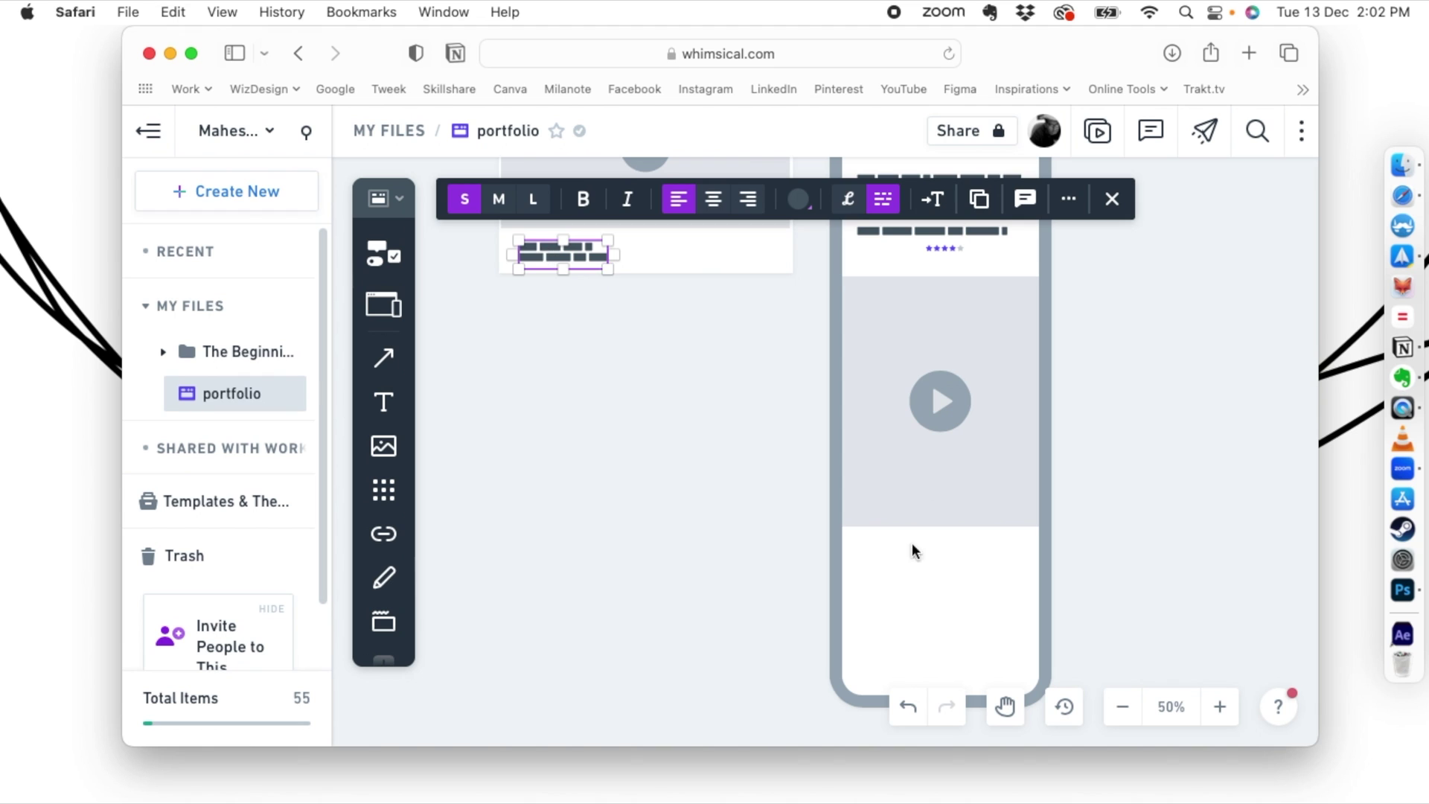
{"action": "key", "text": "super+d"}
{"action": "left_click_drag", "start_coordinate": [538, 262], "coordinate": [886, 573]}
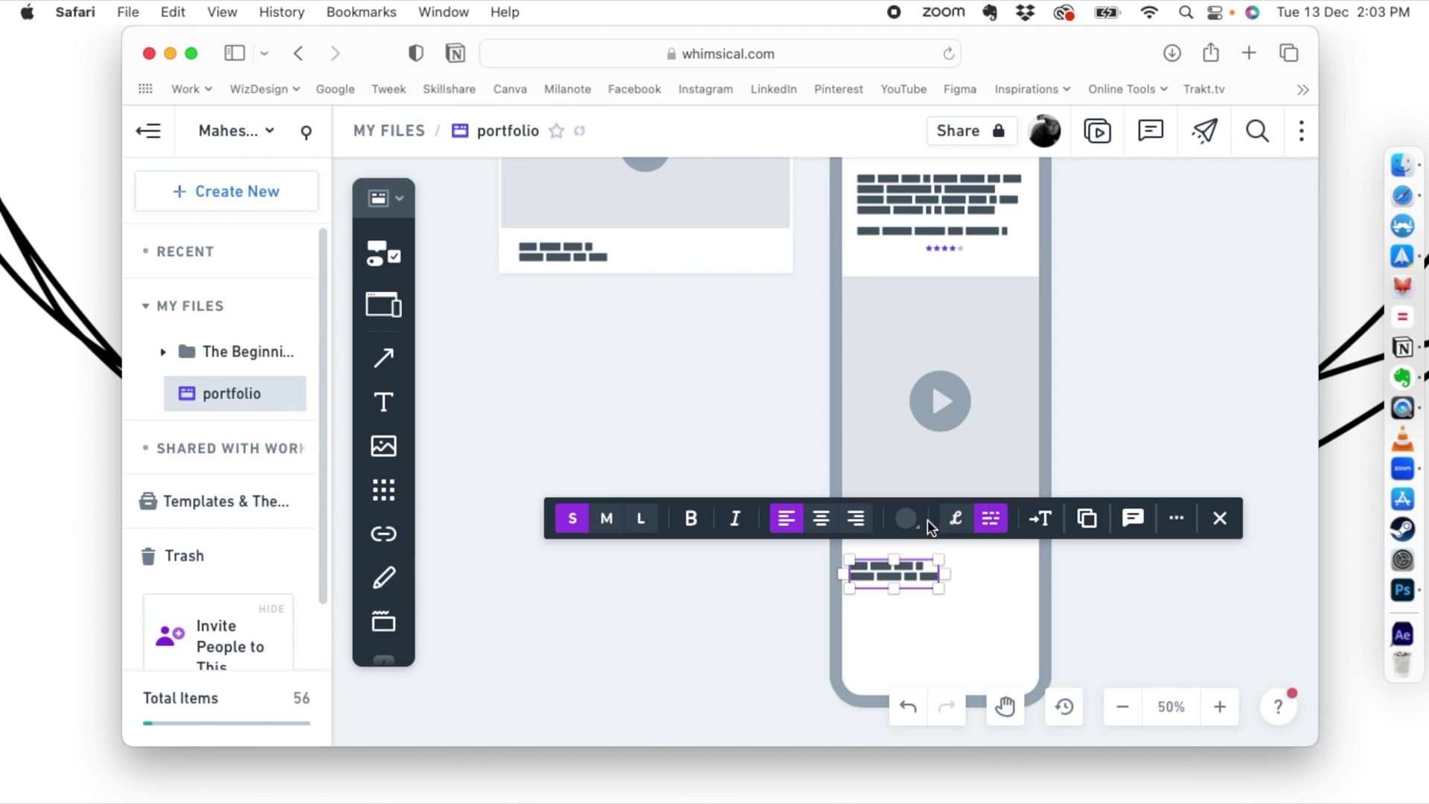
Set the copied phone placeholder text to size L and enlarge its box downward and wider to fill the space below the video
{"action": "left_click", "coordinate": [641, 518]}
{"action": "left_click_drag", "start_coordinate": [905, 590], "coordinate": [903, 679]}
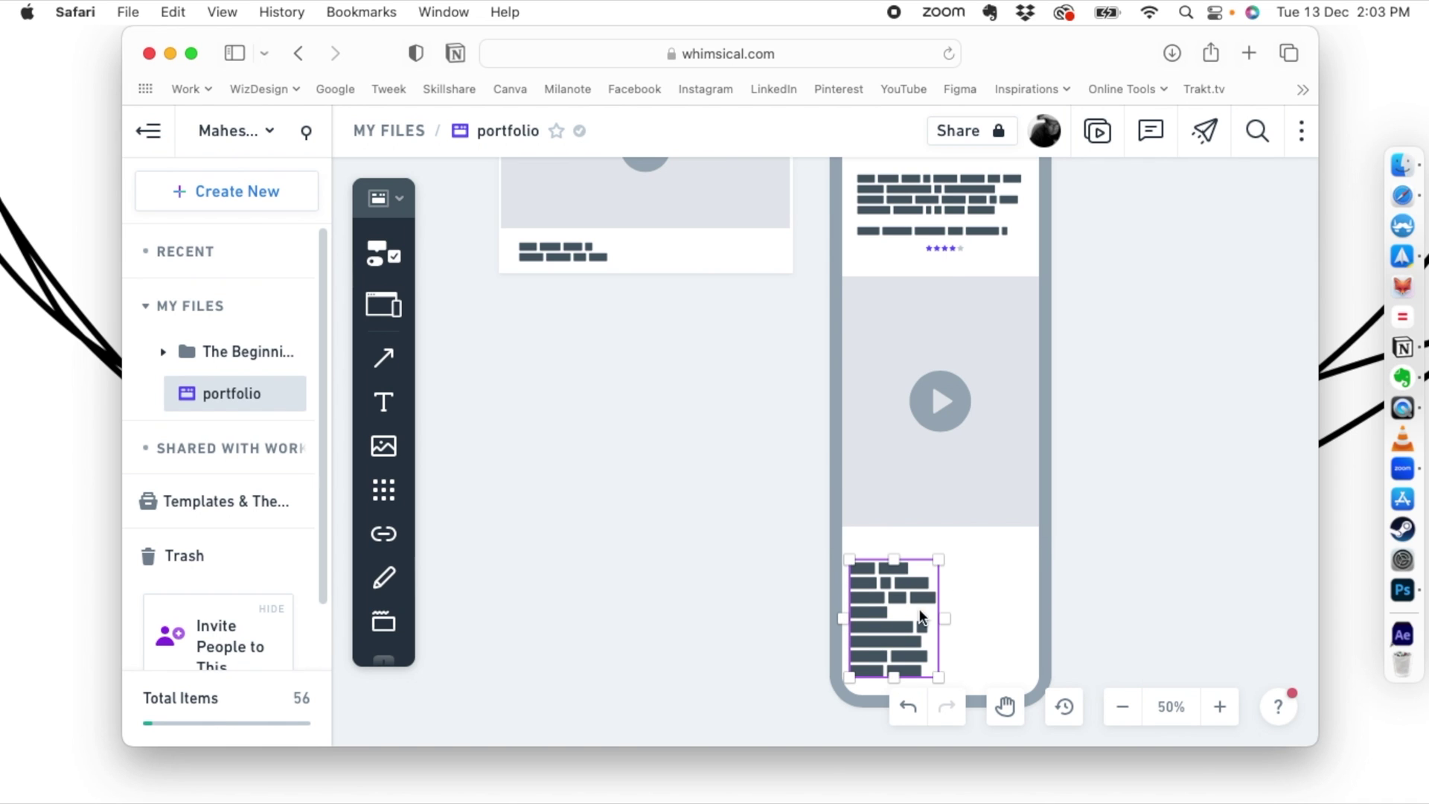
{"action": "left_click_drag", "start_coordinate": [946, 618], "coordinate": [975, 617]}
{"action": "left_click", "coordinate": [1088, 605]}
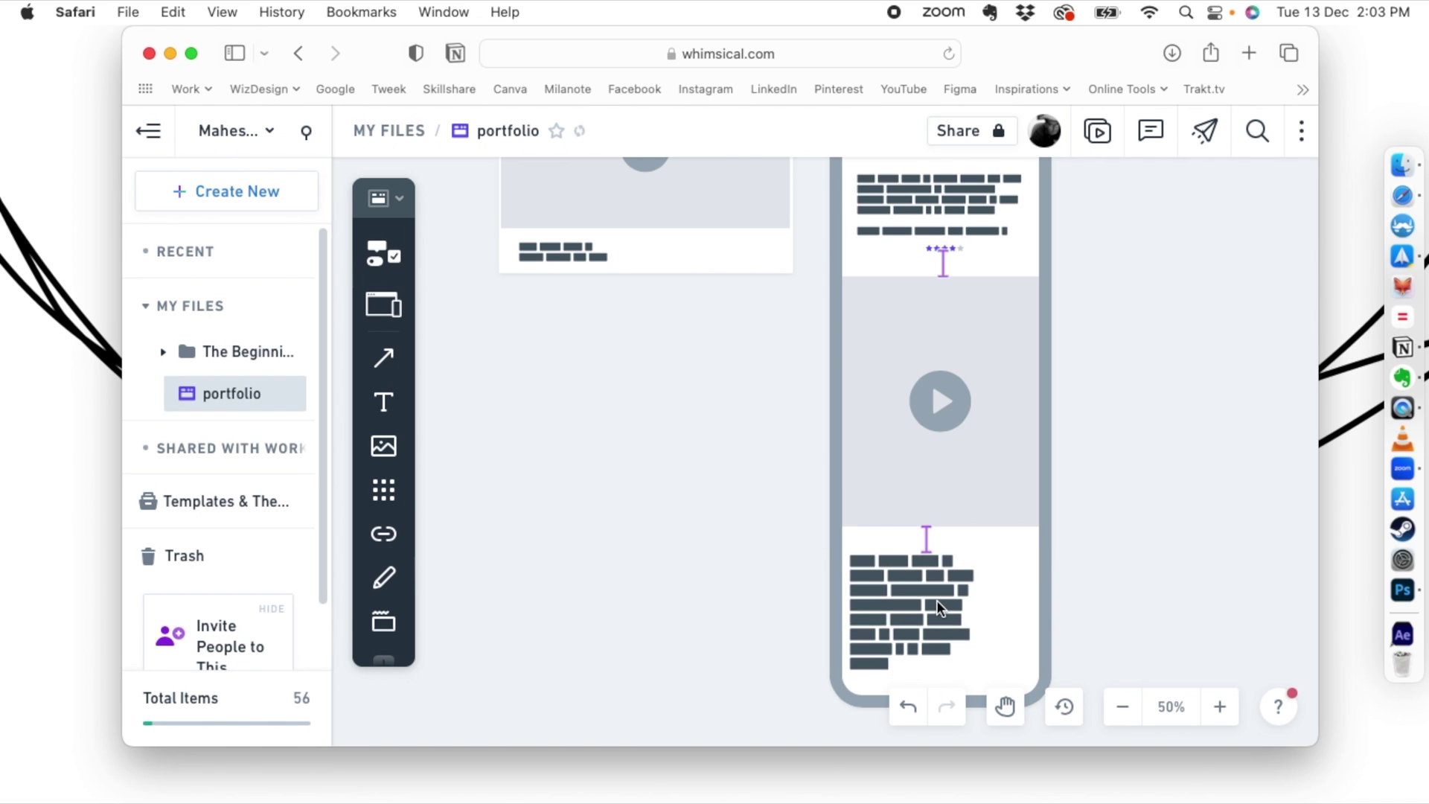
Compare the complete desktop and phone wireframes side by side, from an overview to a closer look
{"action": "scroll", "coordinate": [948, 571], "scroll_direction": "up", "scroll_amount": 1}
{"action": "scroll", "coordinate": [949, 571], "scroll_direction": "up", "scroll_amount": 3}
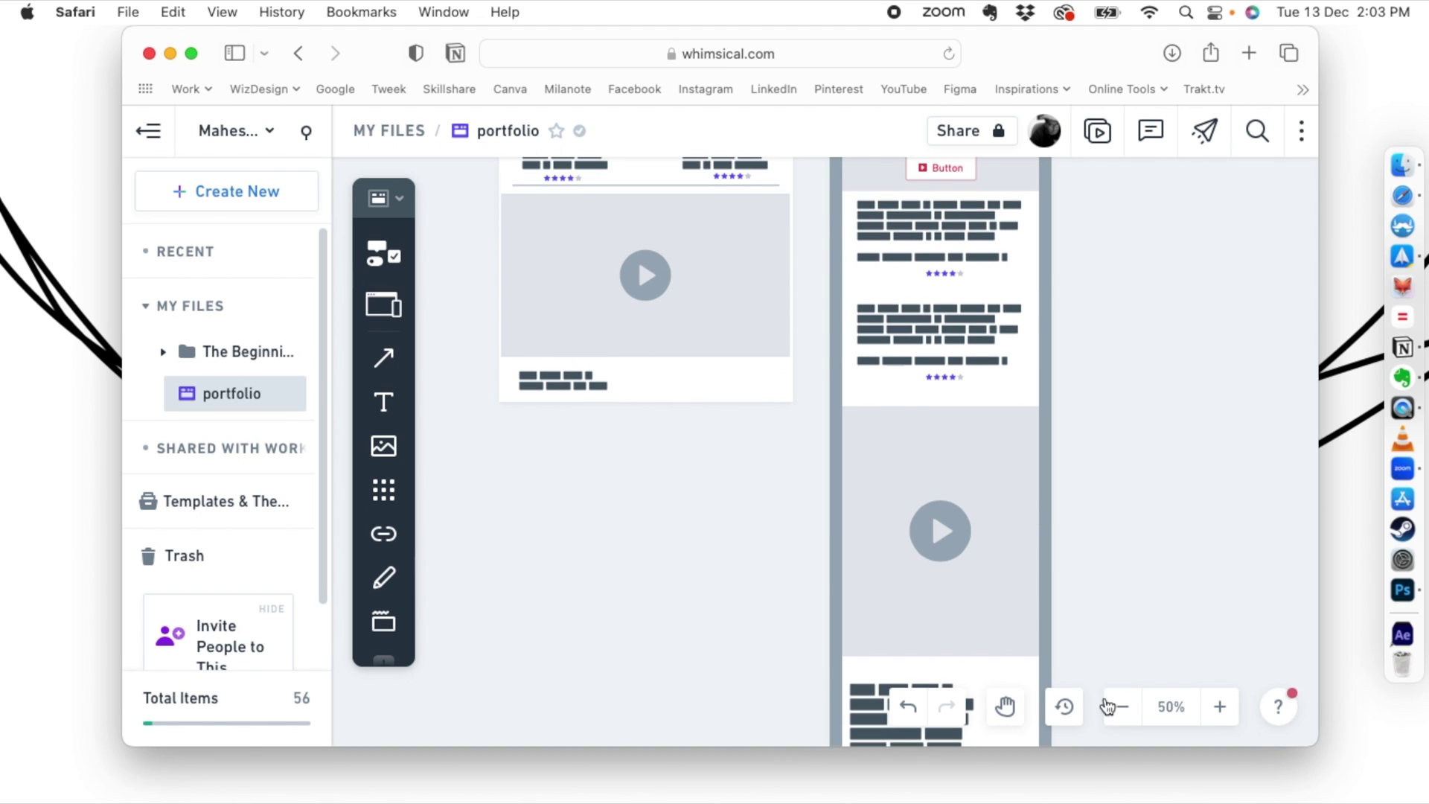
{"action": "left_click", "coordinate": [1122, 707]}
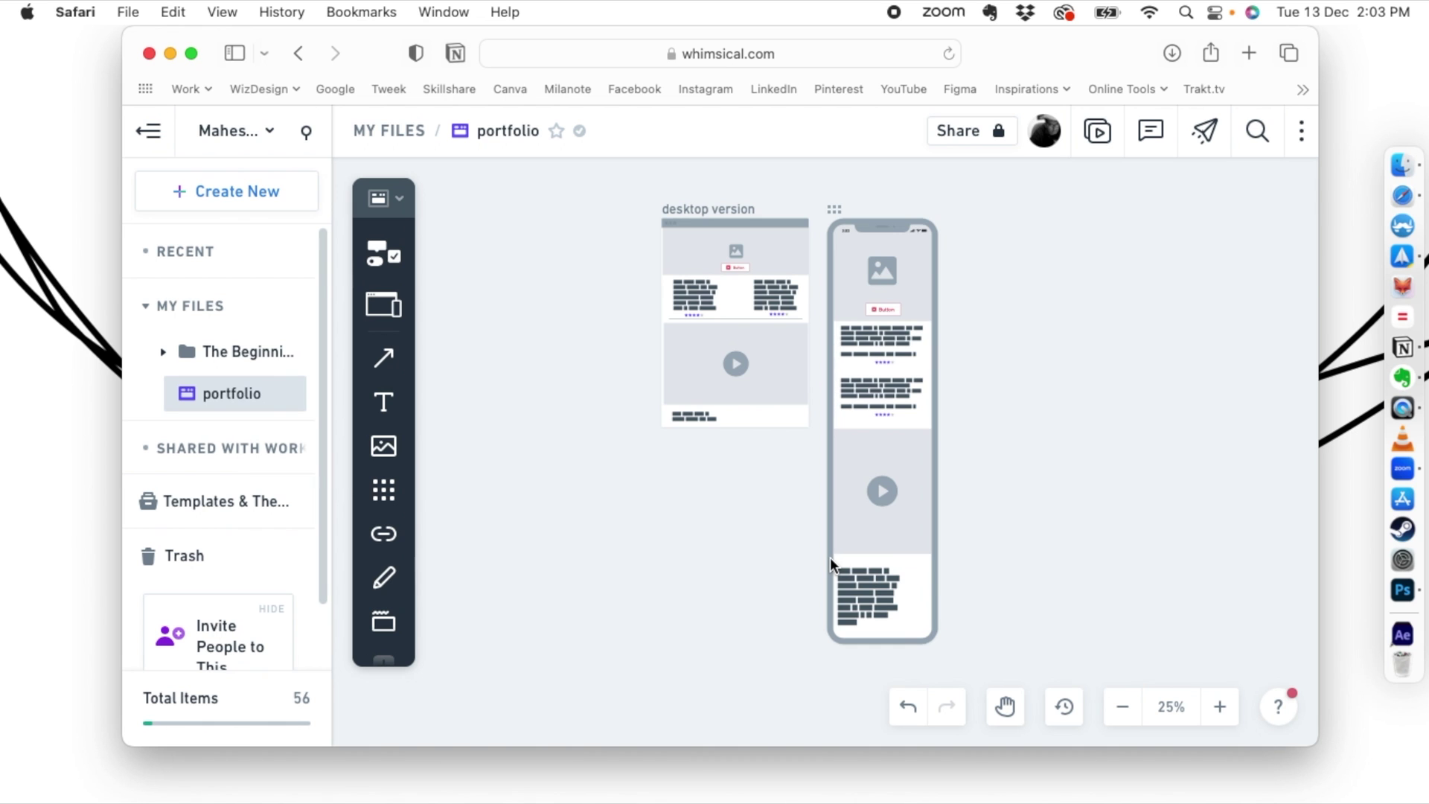
{"action": "scroll", "coordinate": [829, 556], "scroll_direction": "up", "scroll_amount": 5, "text": "ctrl"}
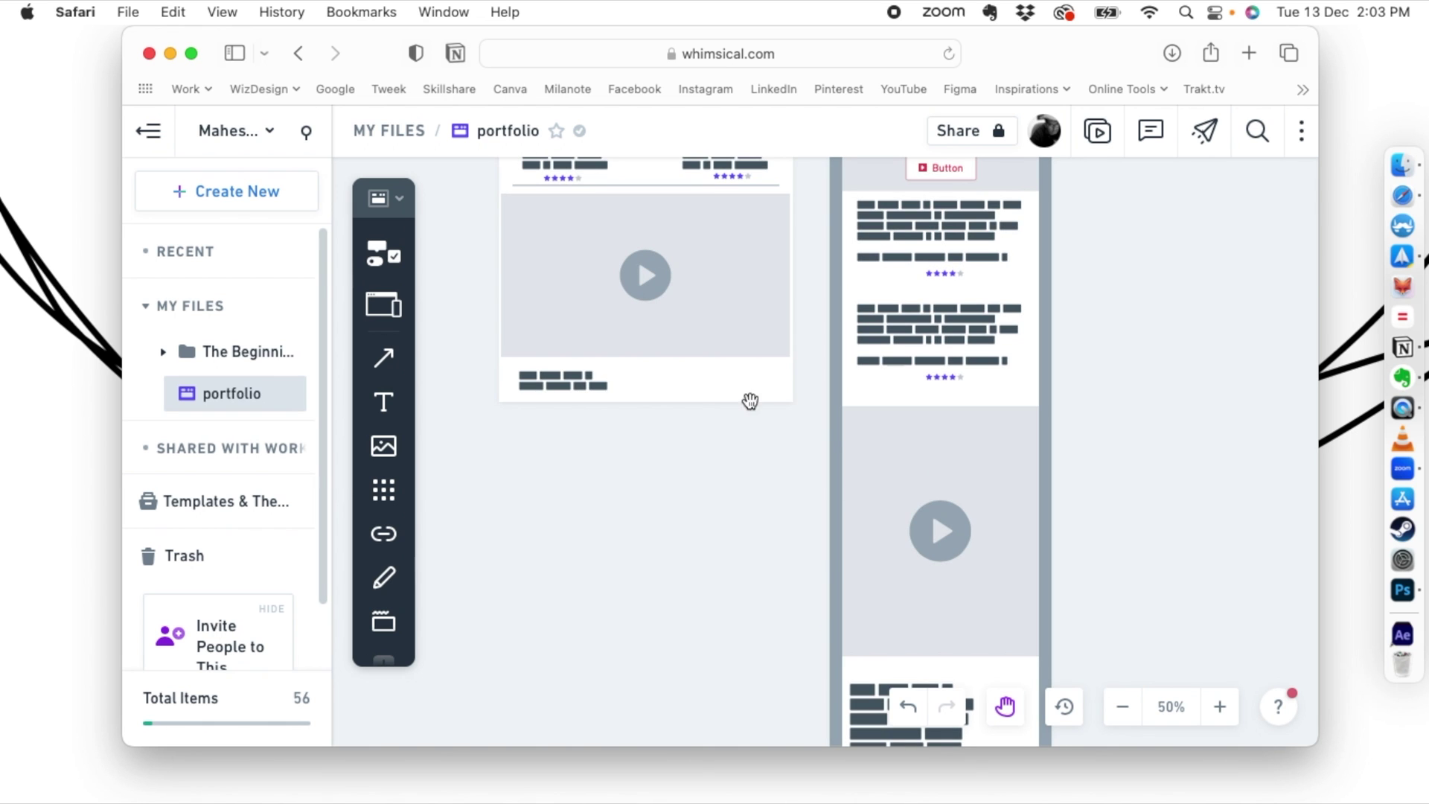
{"action": "scroll", "coordinate": [779, 405], "scroll_direction": "up", "scroll_amount": 5}
{"action": "scroll", "coordinate": [628, 335], "scroll_direction": "up", "scroll_amount": 2}
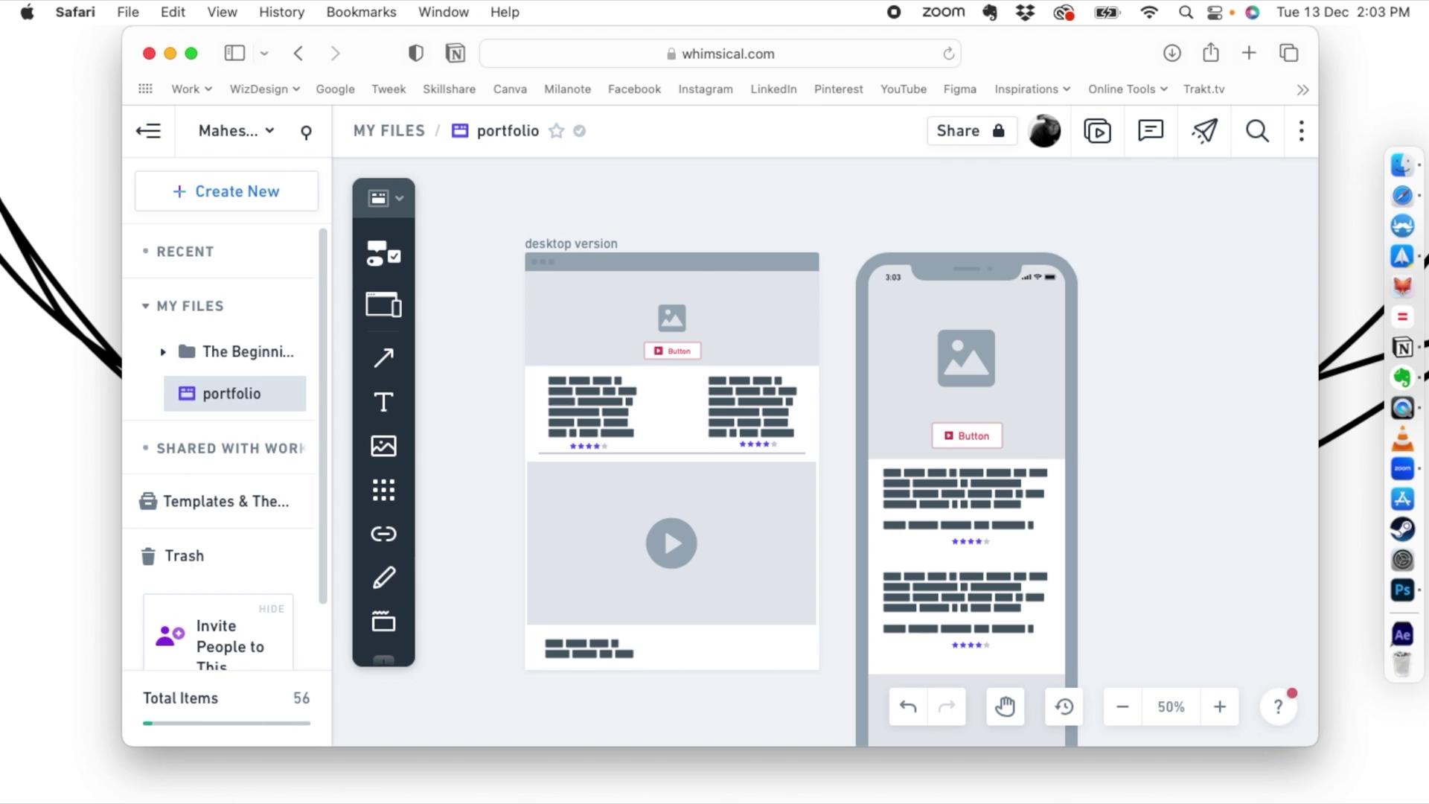
{"action": "scroll", "coordinate": [625, 552], "scroll_direction": "down", "scroll_amount": 2}
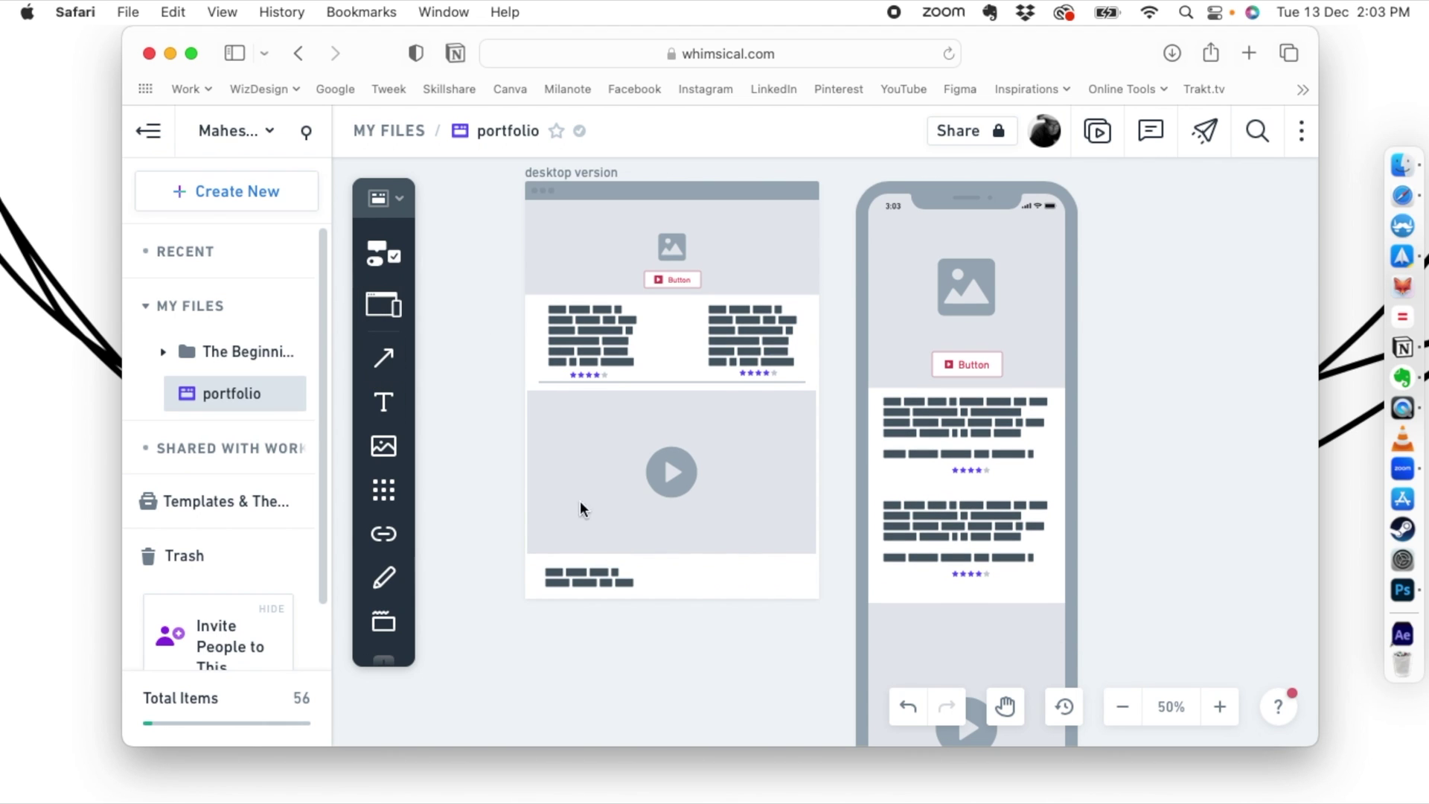
Try a connector line from the desktop button down past the frame's lower edge, and delete it
{"action": "left_click", "coordinate": [394, 361]}
{"action": "left_click_drag", "start_coordinate": [700, 281], "coordinate": [606, 668]}
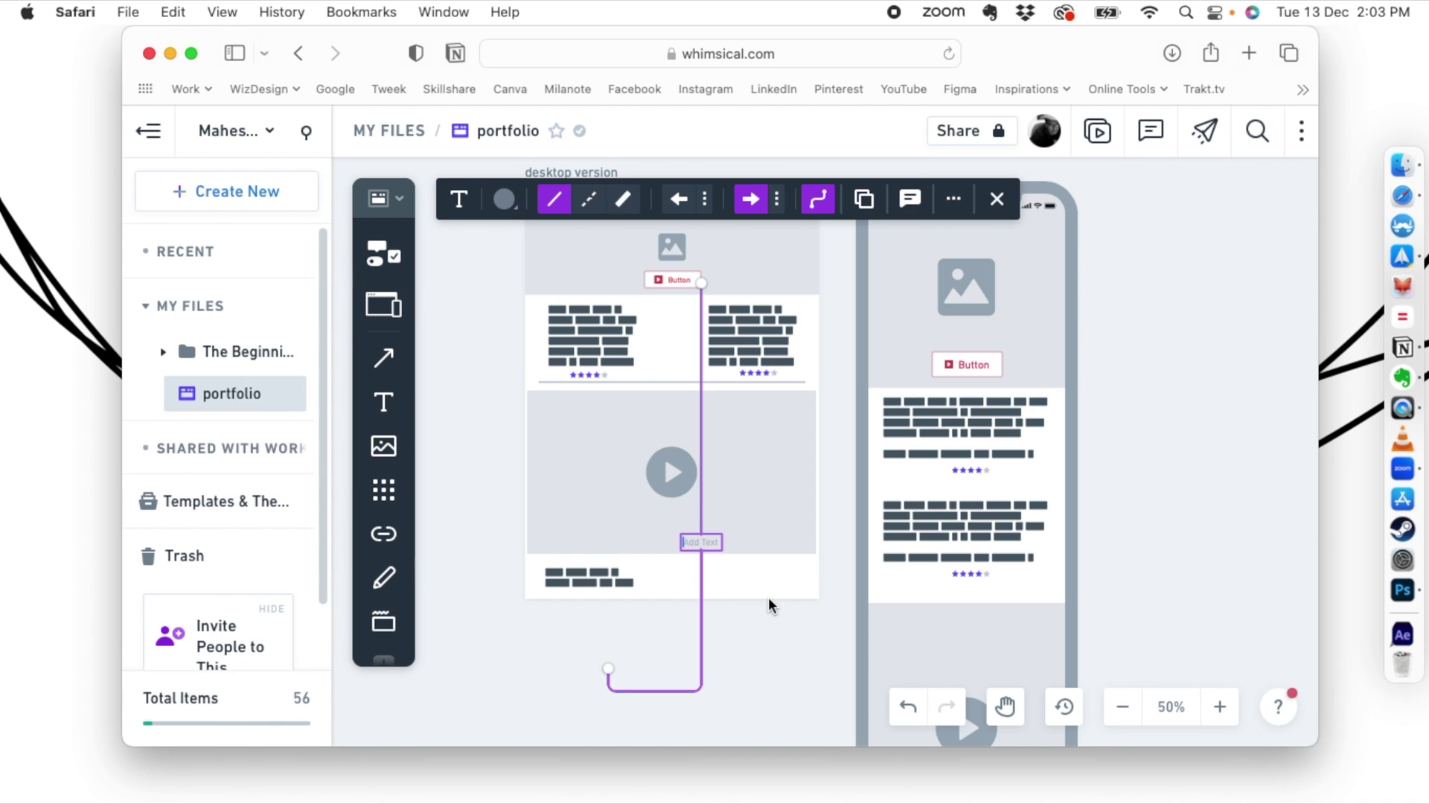
{"action": "left_click", "coordinate": [753, 703]}
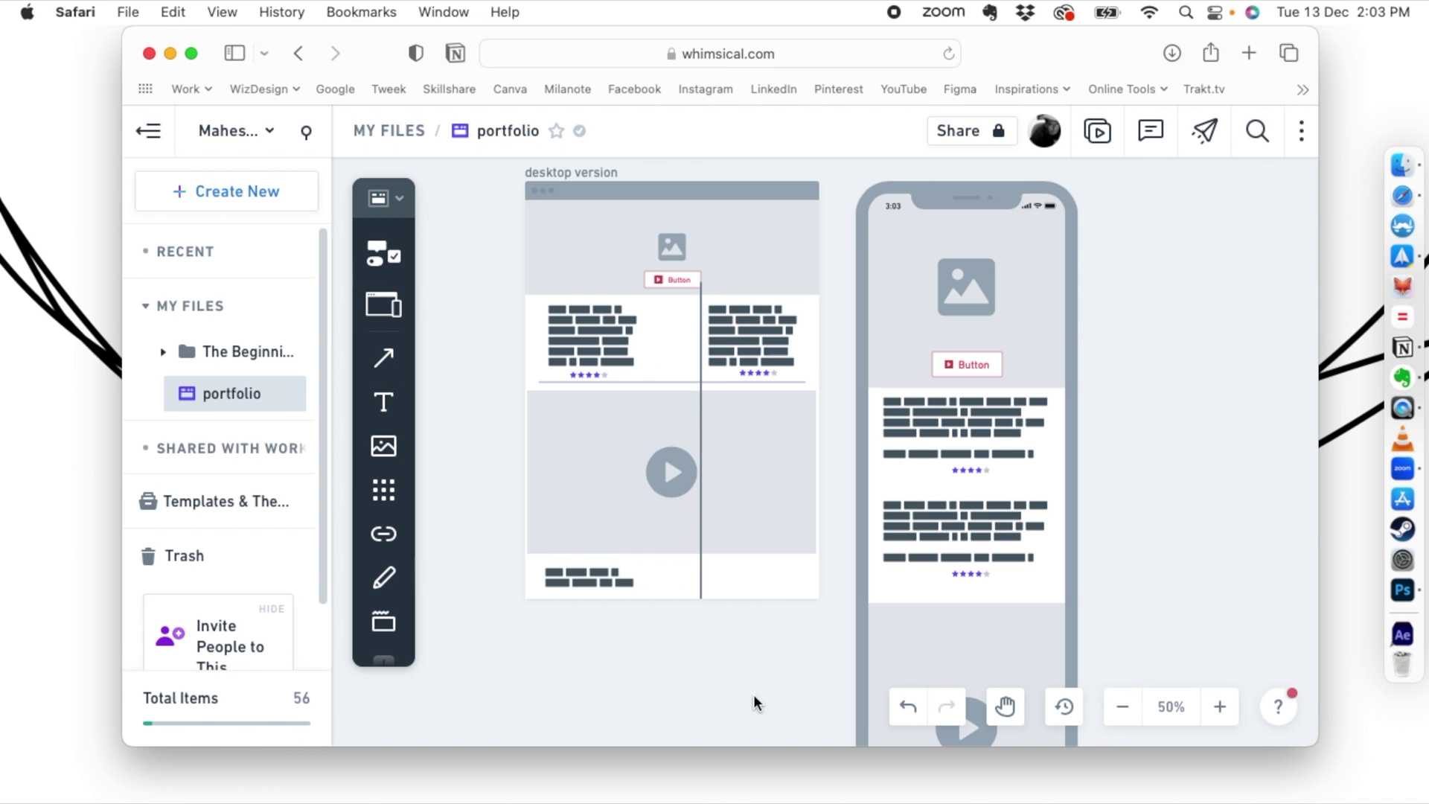
{"action": "left_click", "coordinate": [700, 323]}
{"action": "key", "text": "BackSpace"}
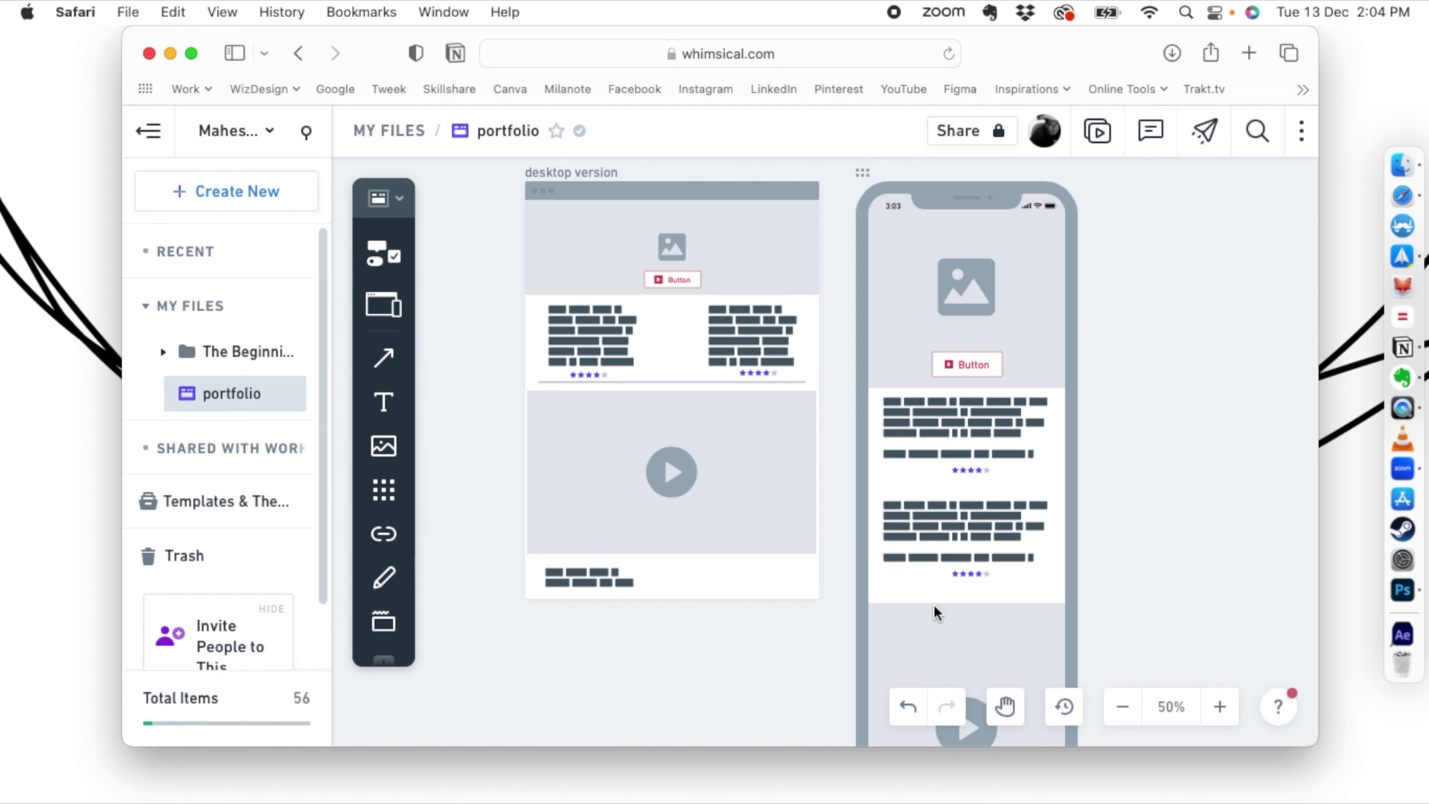
Label the phone frame "phone version"
{"action": "scroll", "coordinate": [707, 298], "scroll_direction": "up", "scroll_amount": 1}
{"action": "left_click", "coordinate": [593, 198]}
{"action": "key", "text": "Escape"}
{"action": "scroll", "coordinate": [859, 204], "scroll_direction": "up", "scroll_amount": 1}
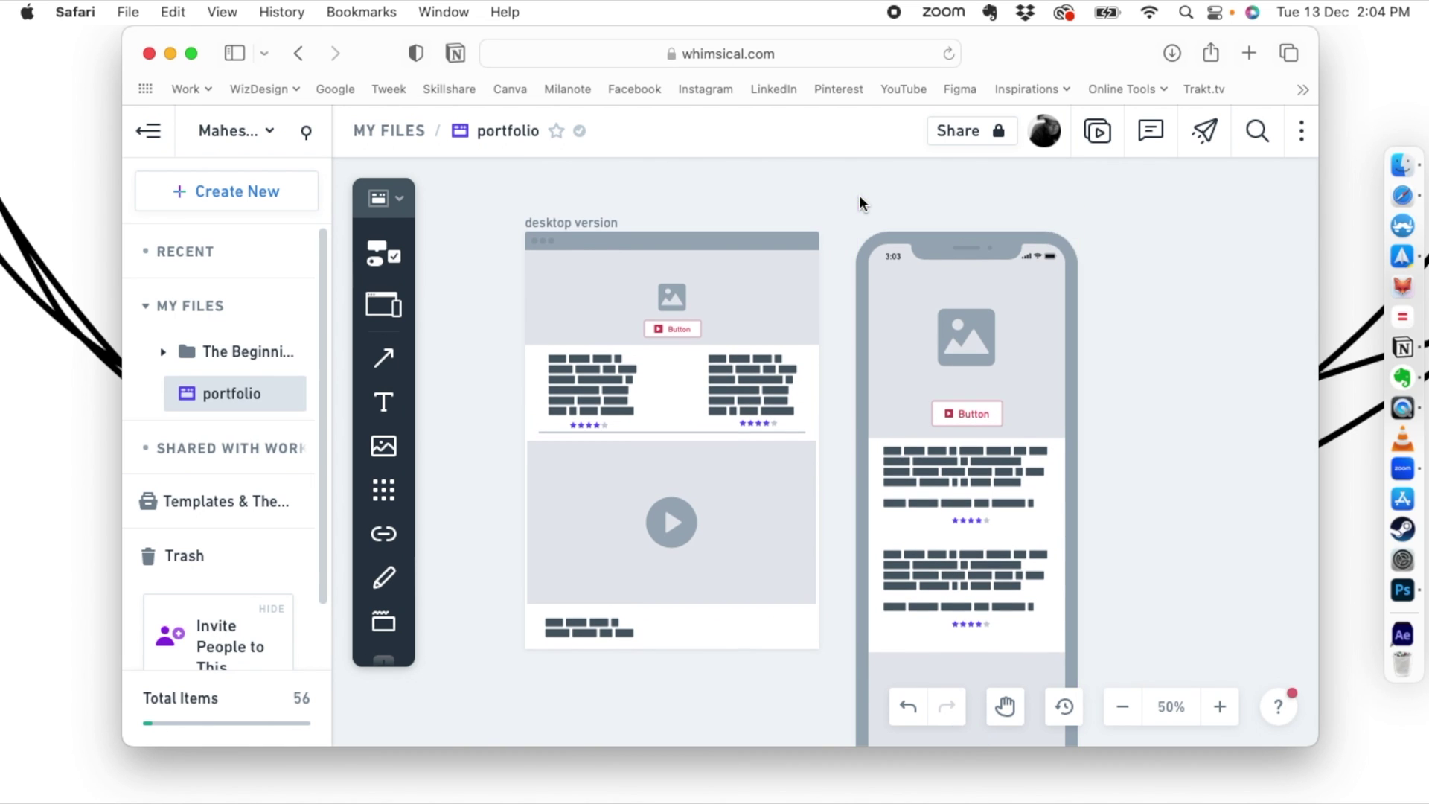
{"action": "left_click", "coordinate": [873, 248]}
{"action": "key", "text": "Escape"}
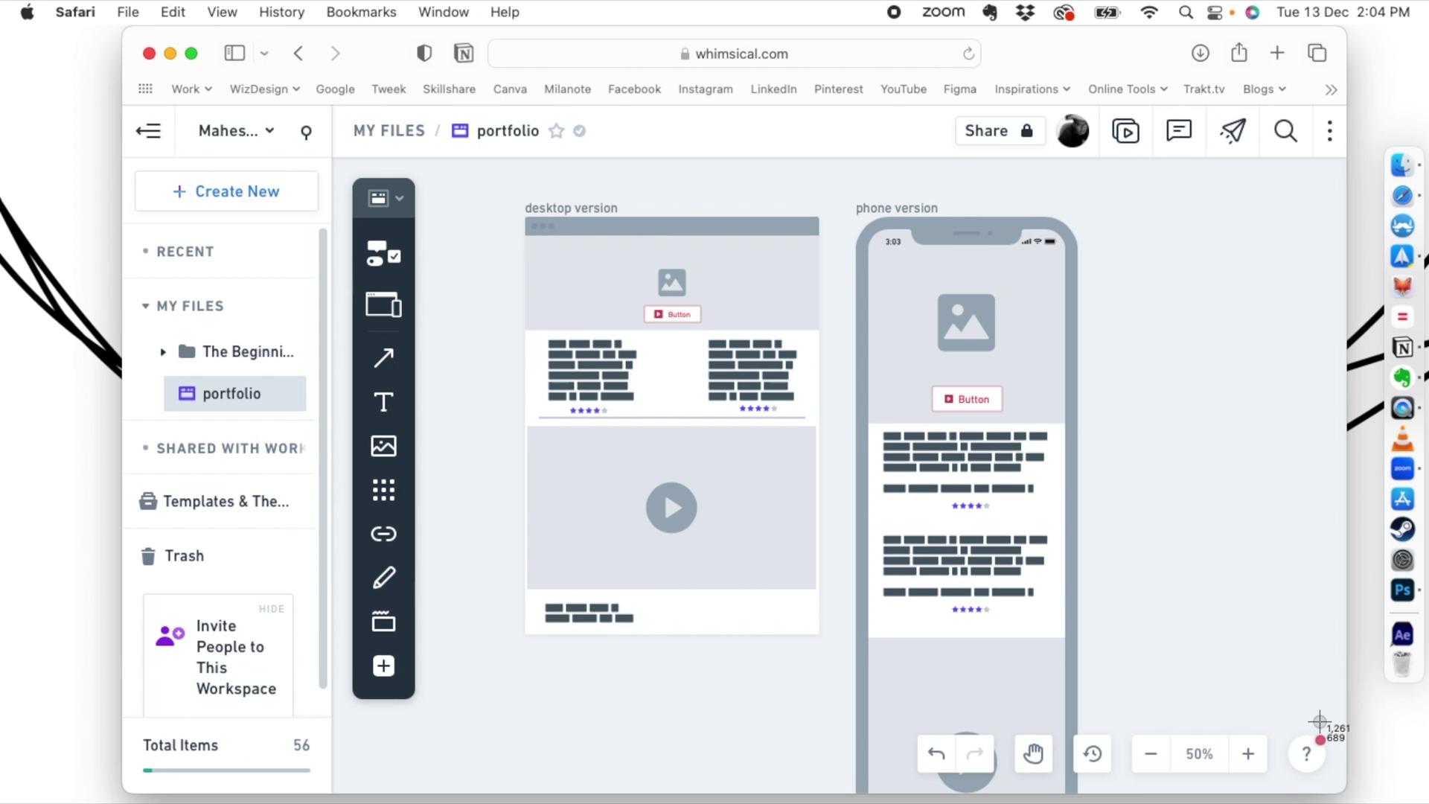
Capture a screenshot of the canvas area showing the desktop and phone wireframes
{"action": "key", "text": "super+shift+4"}
{"action": "left_click_drag", "start_coordinate": [350, 154], "coordinate": [1257, 732]}
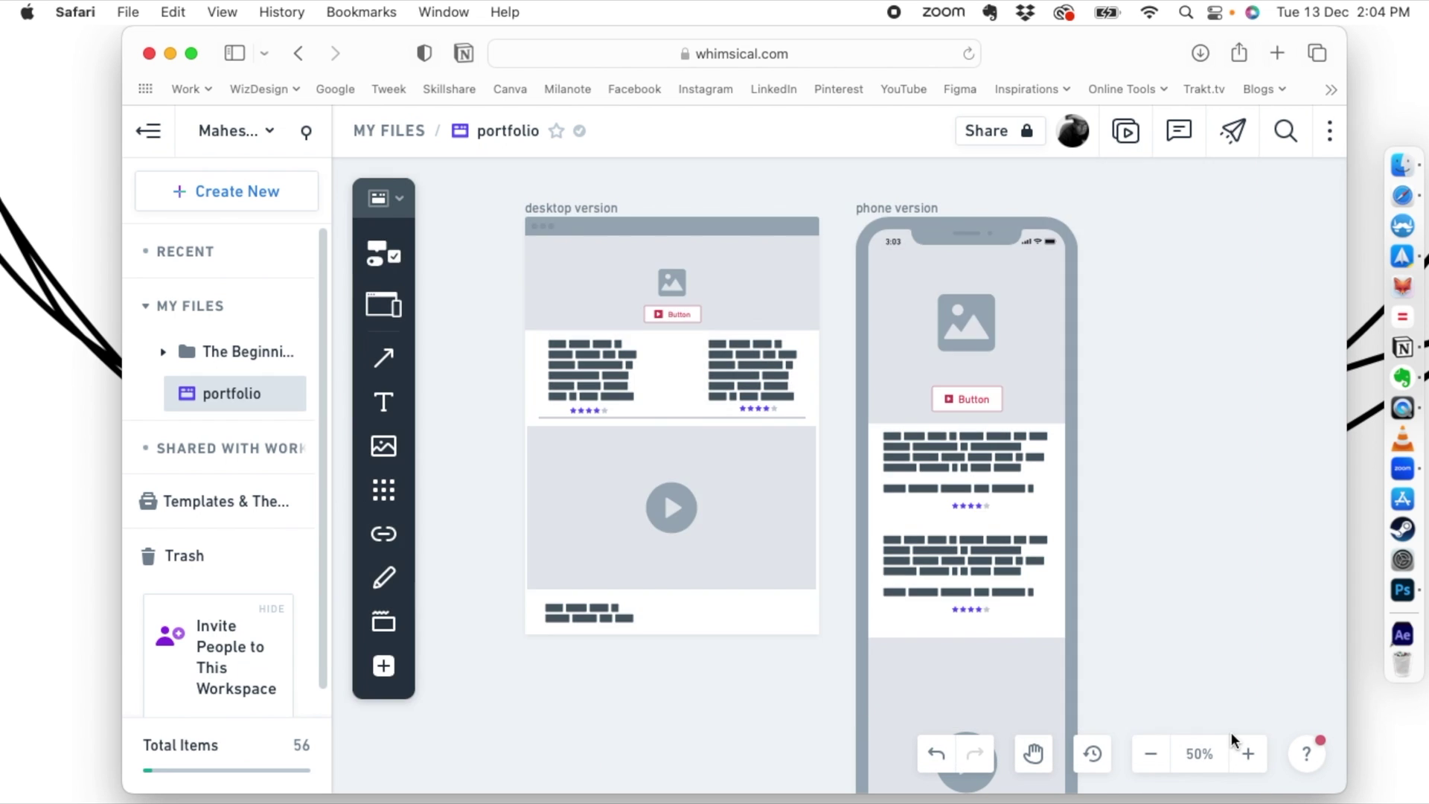